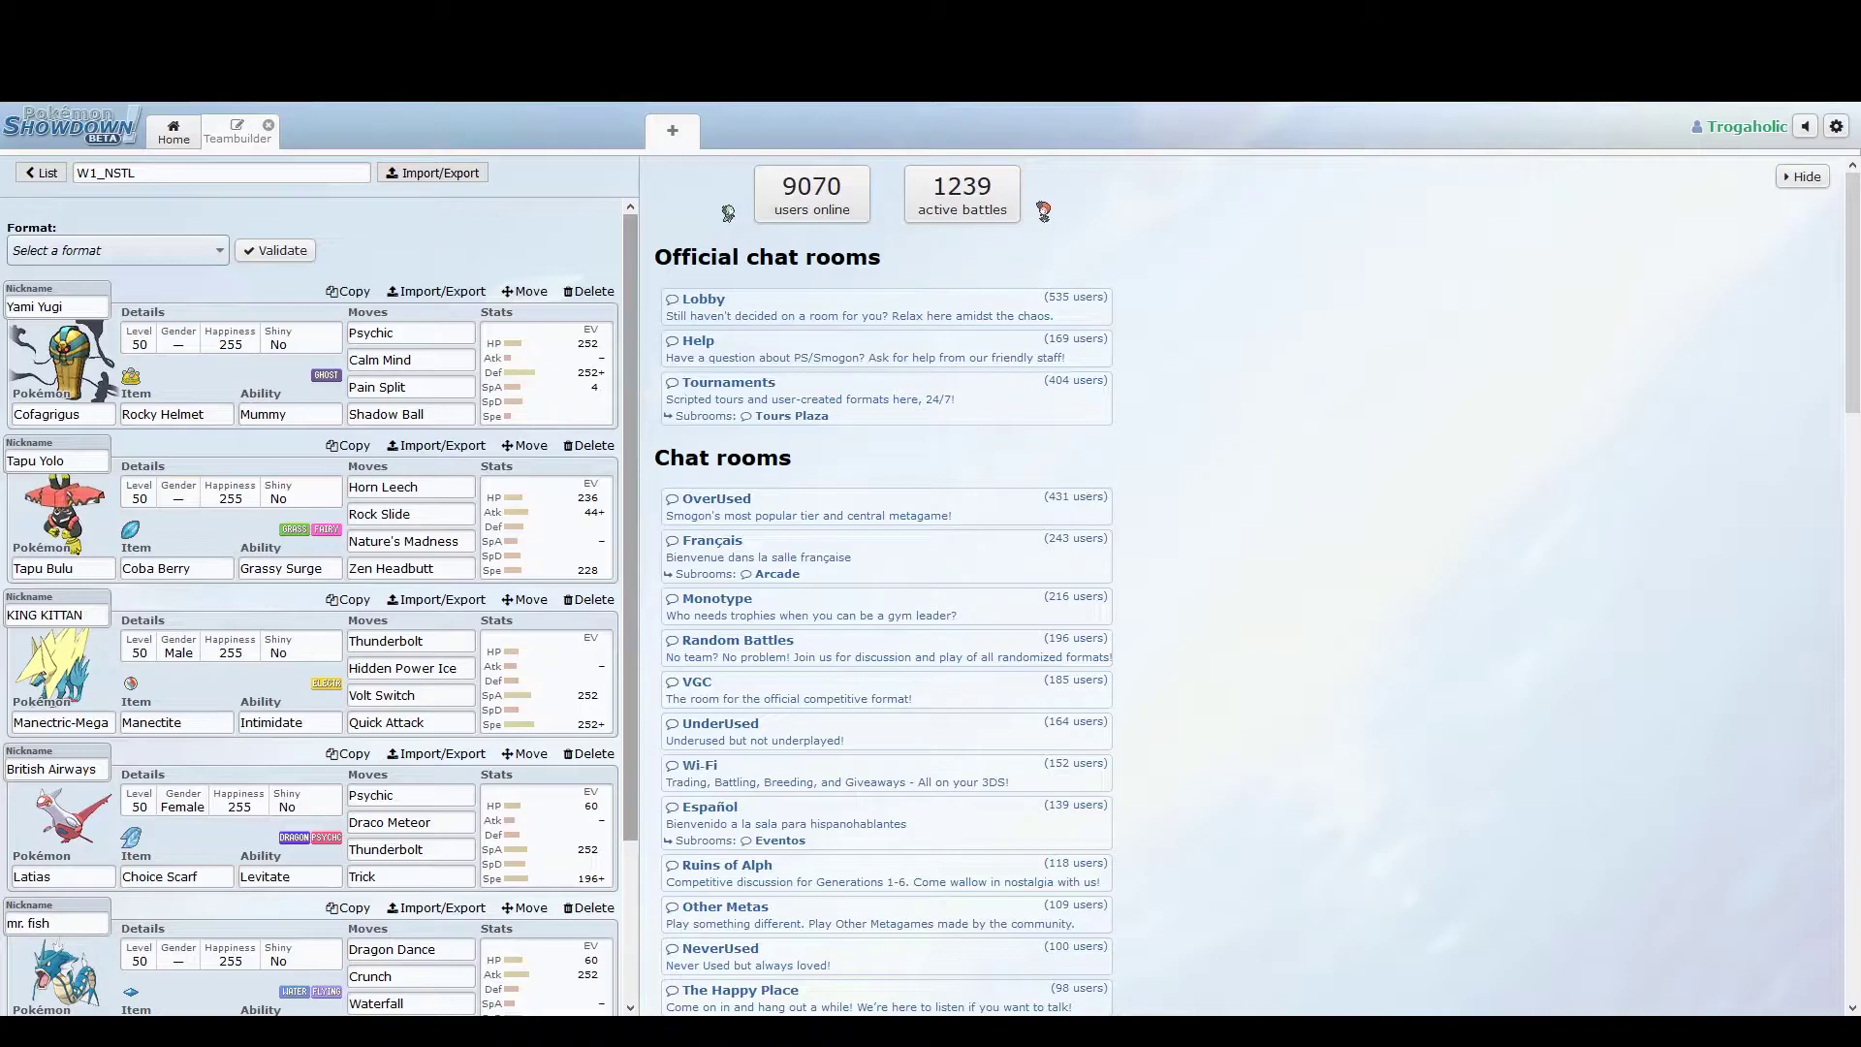
- Look over all six Pokémon sets in the W1_NSTL team overview
left_click(411, 360)
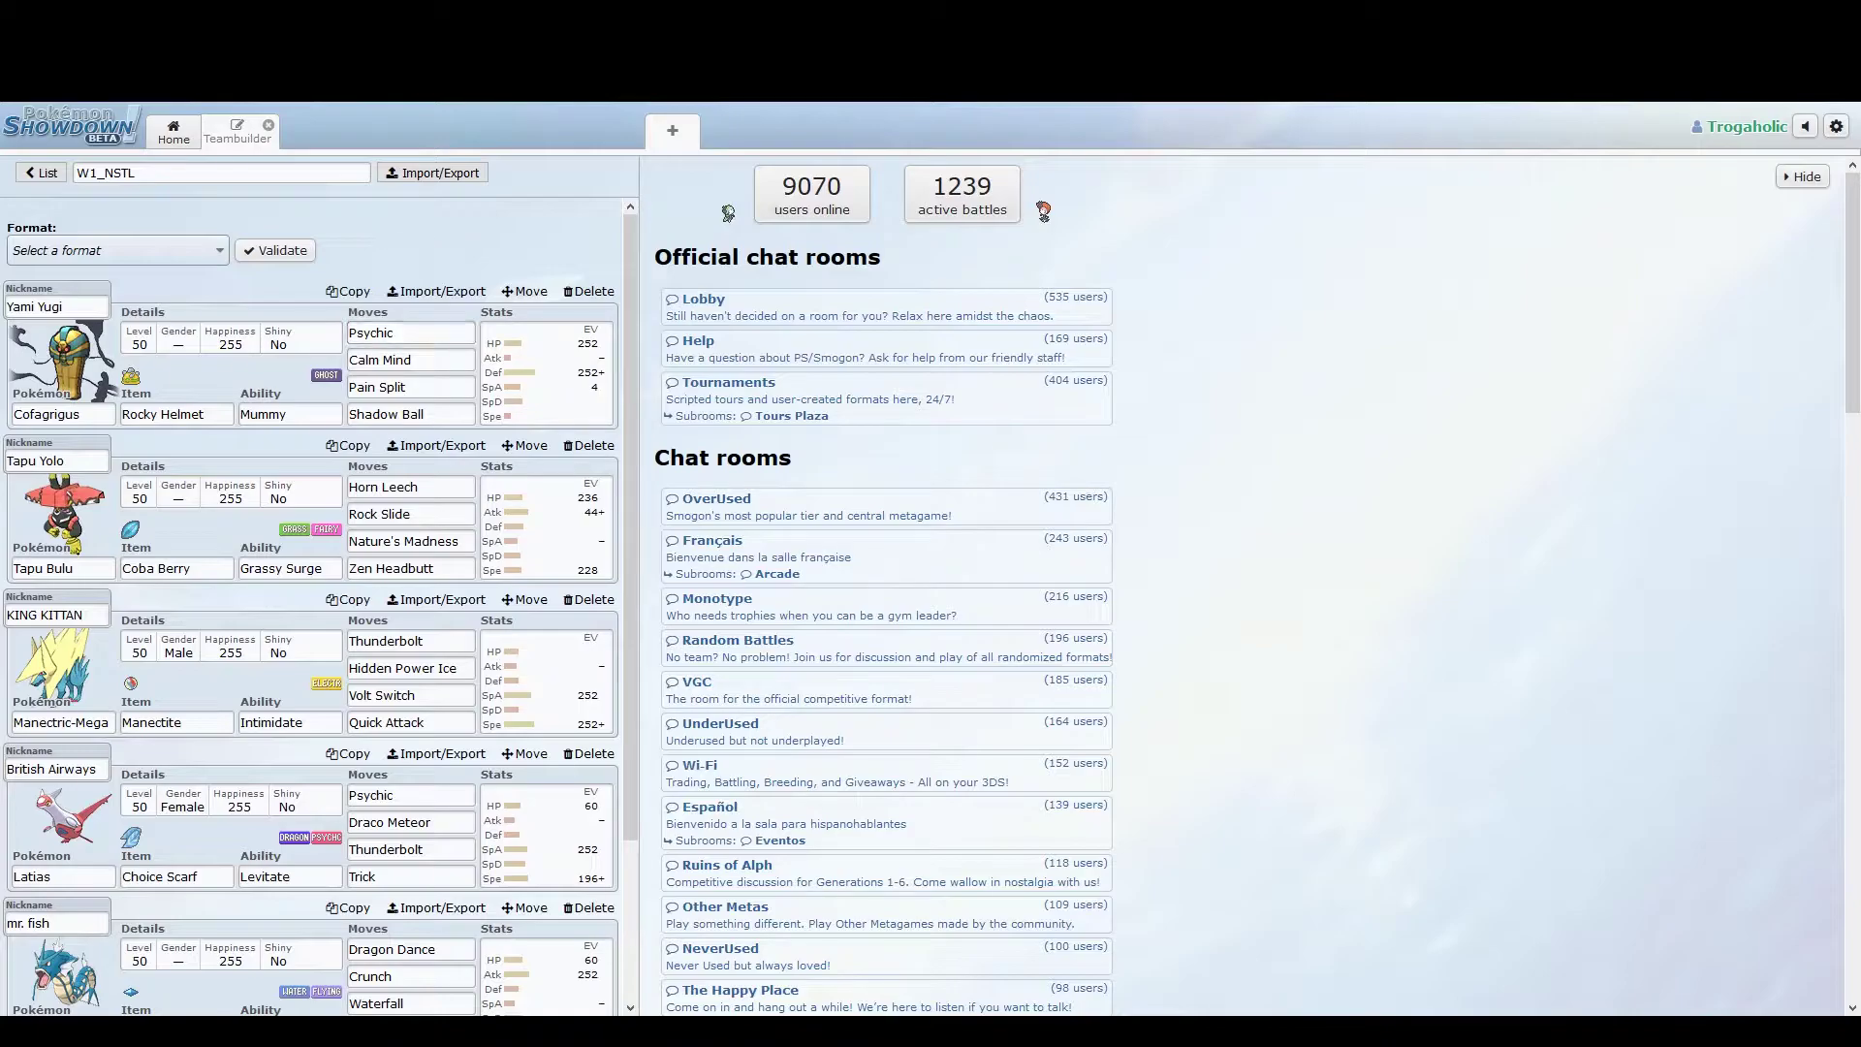
left_click(411, 332)
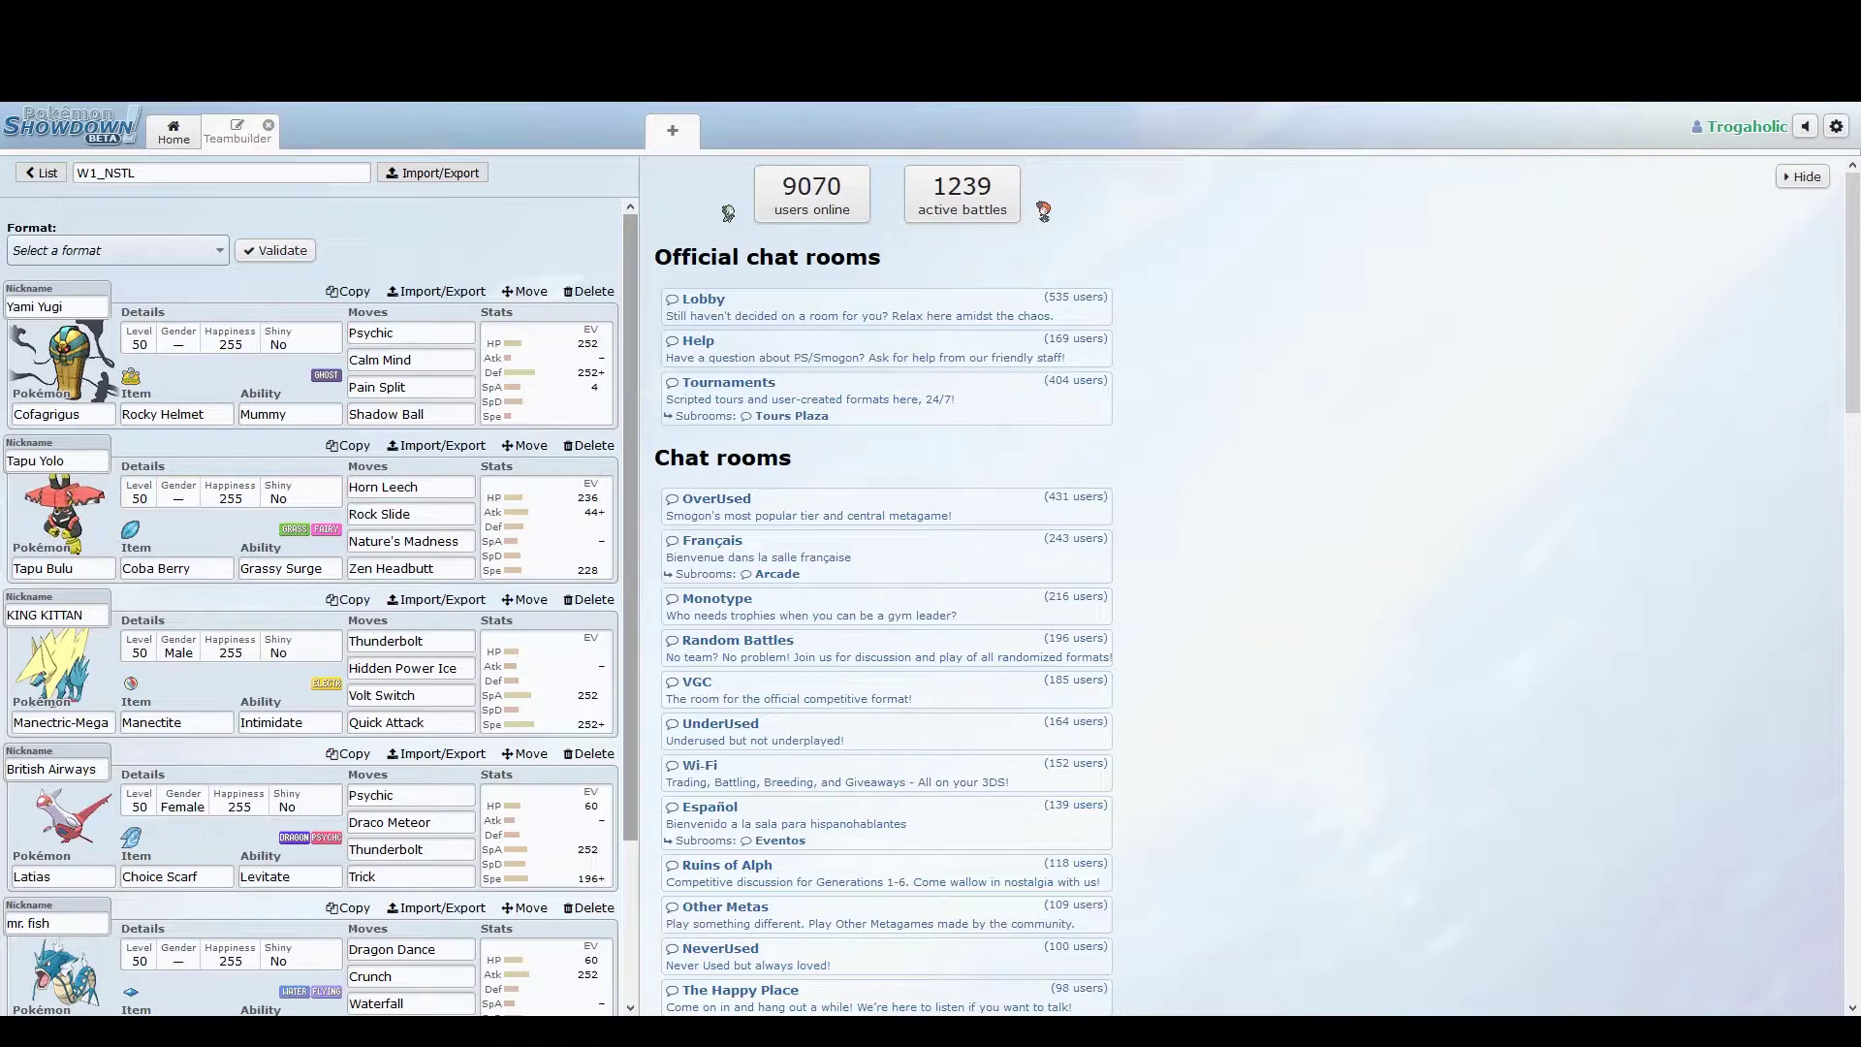
scroll(310, 606, "down", 3)
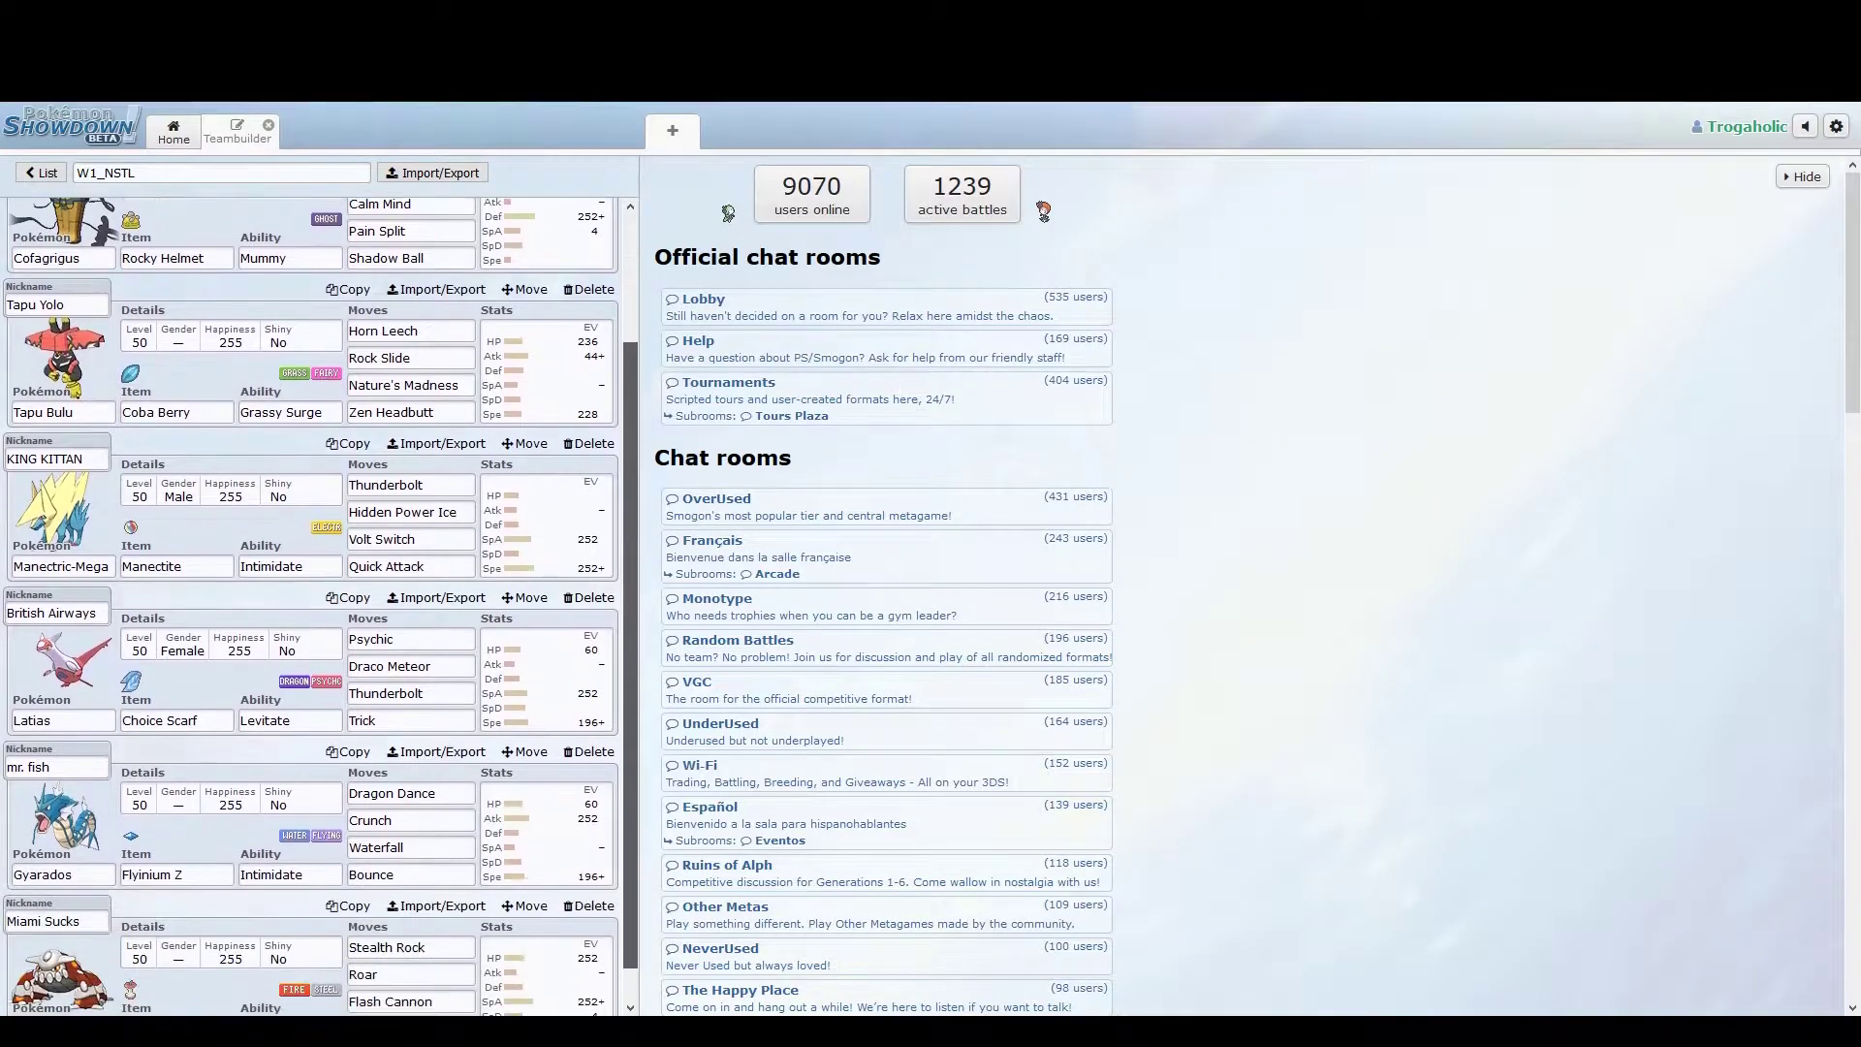
scroll(310, 606, "up", 3)
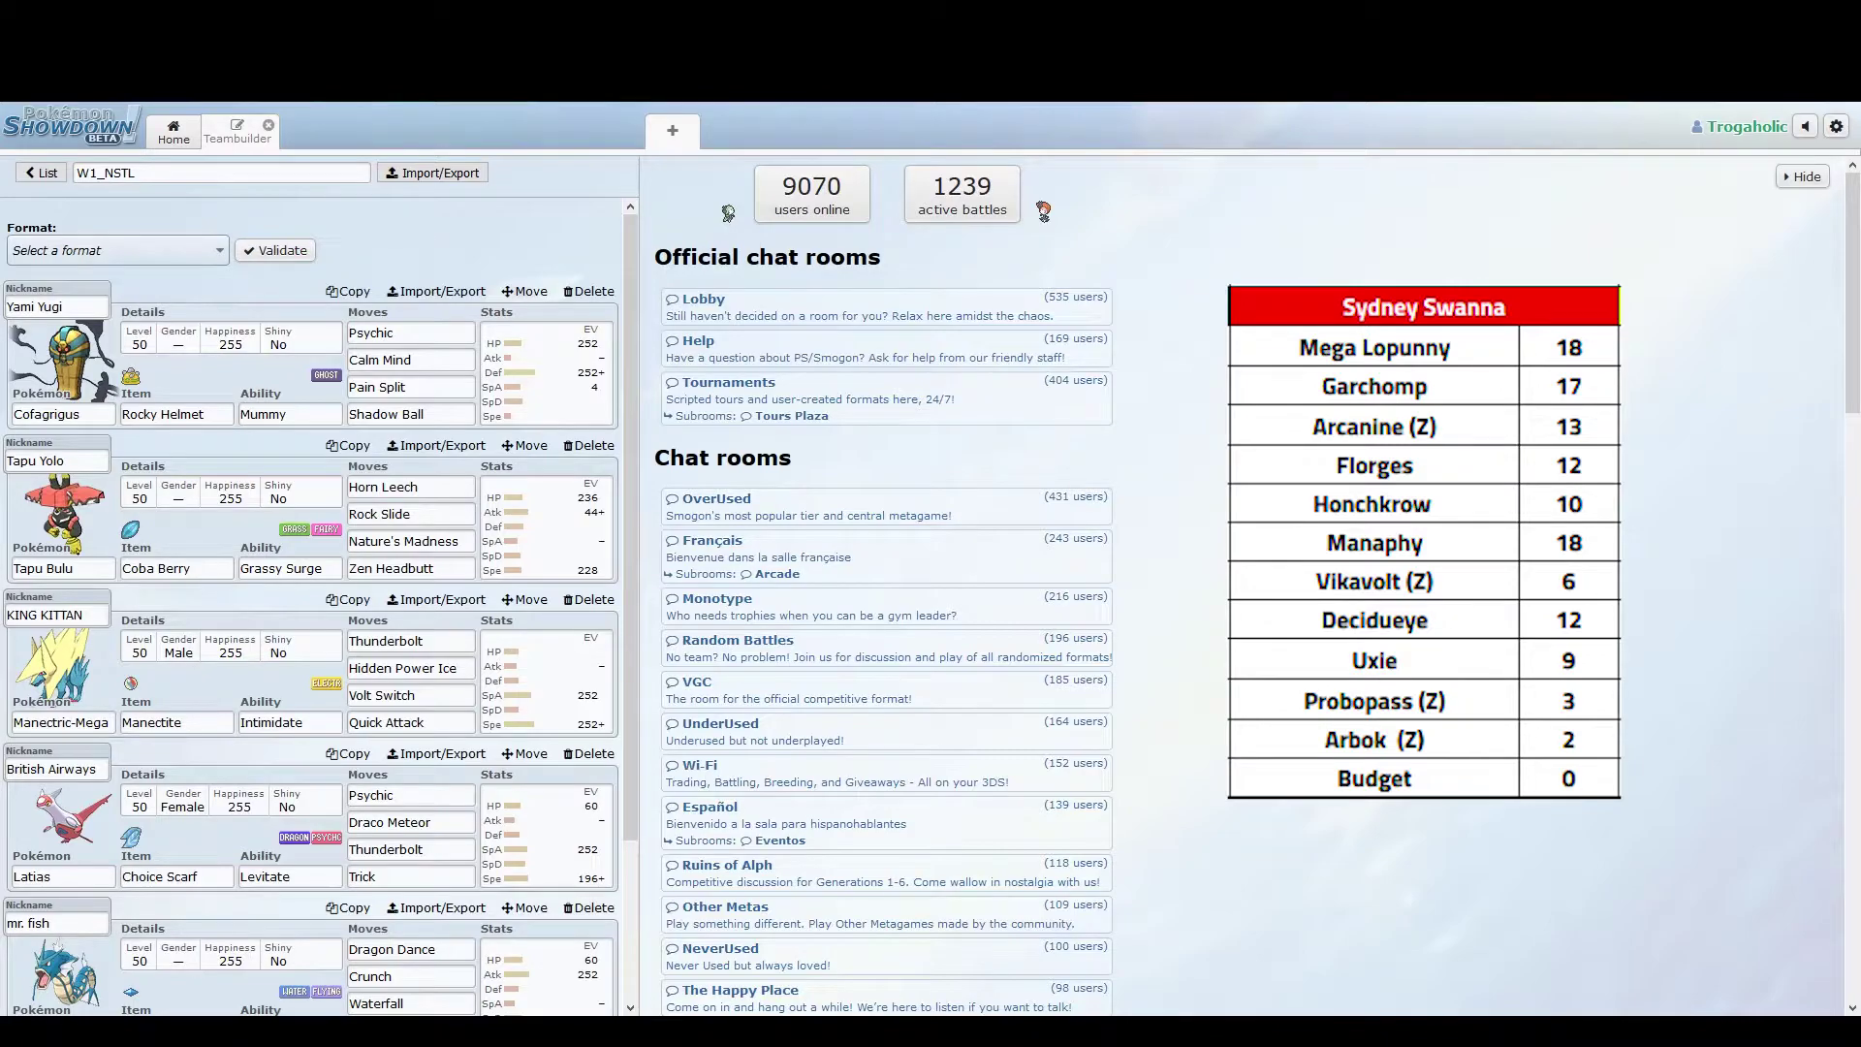
- Open the Cofagrigus set and review its ability, held item, moves and EV spread
left_click(63, 414)
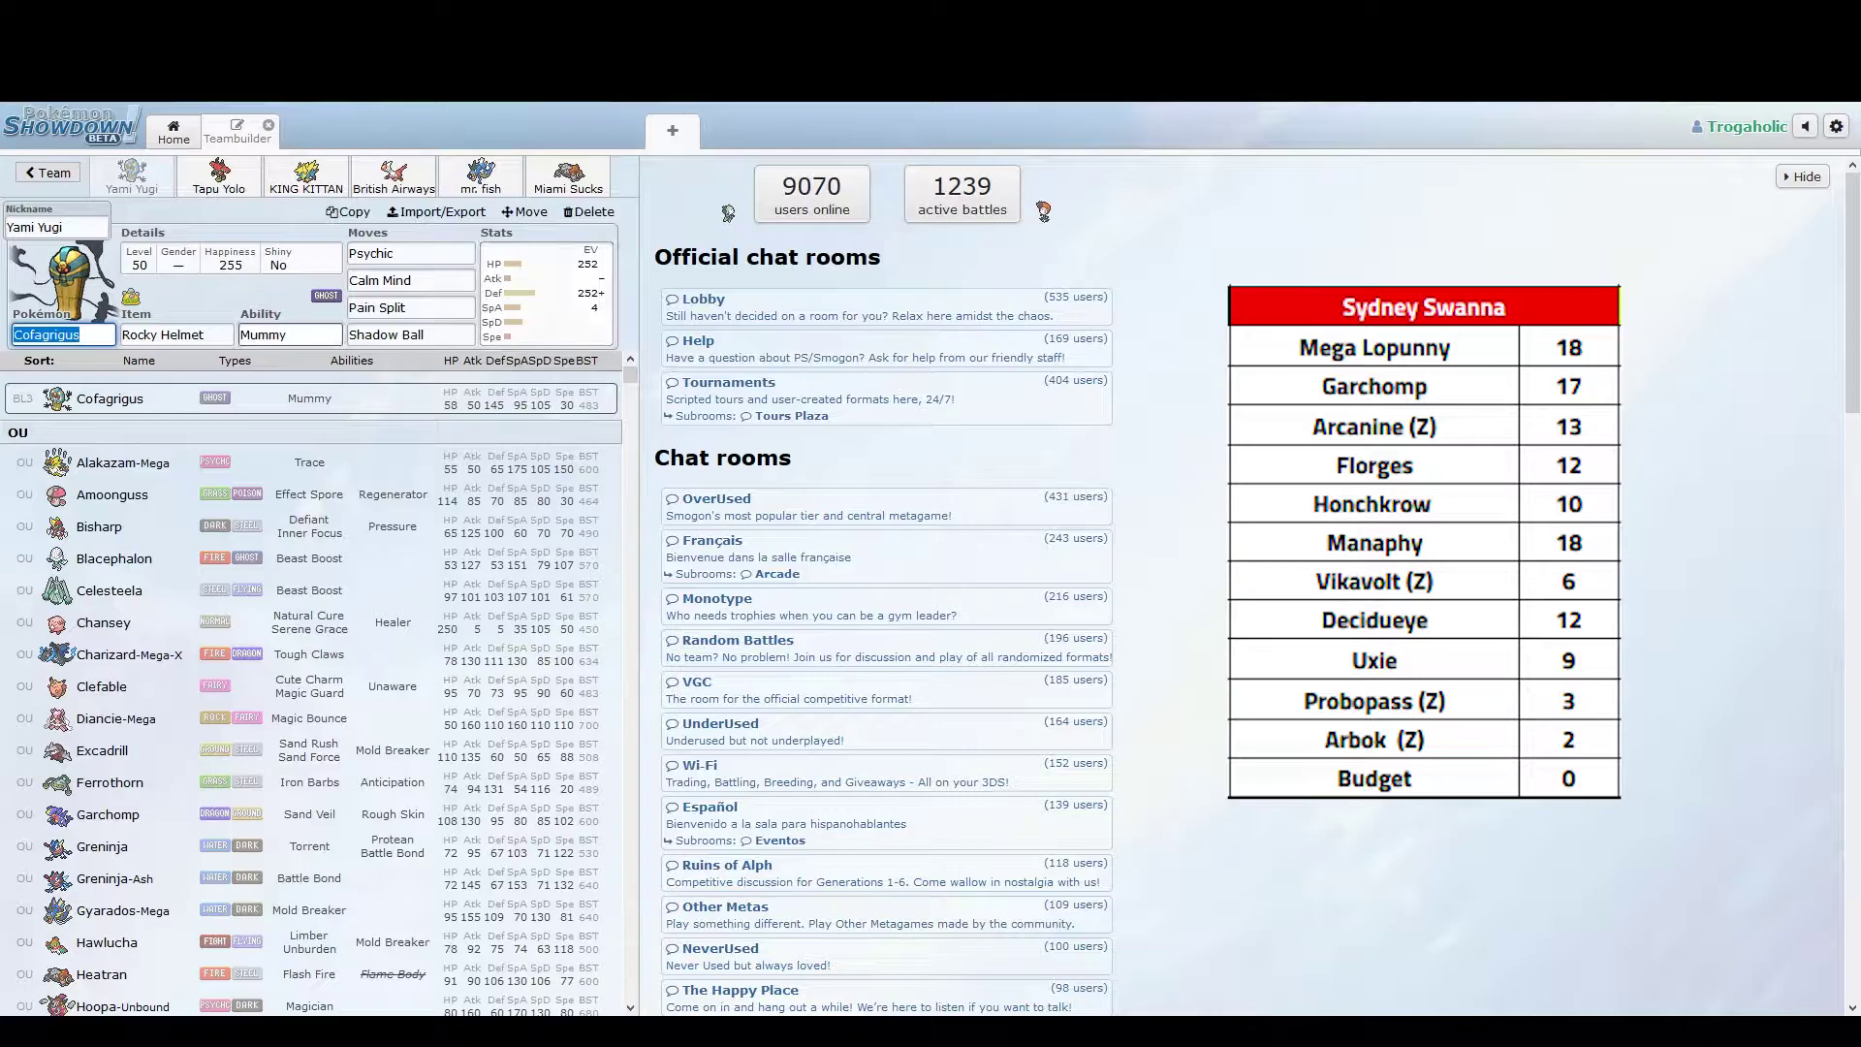
left_click(290, 334)
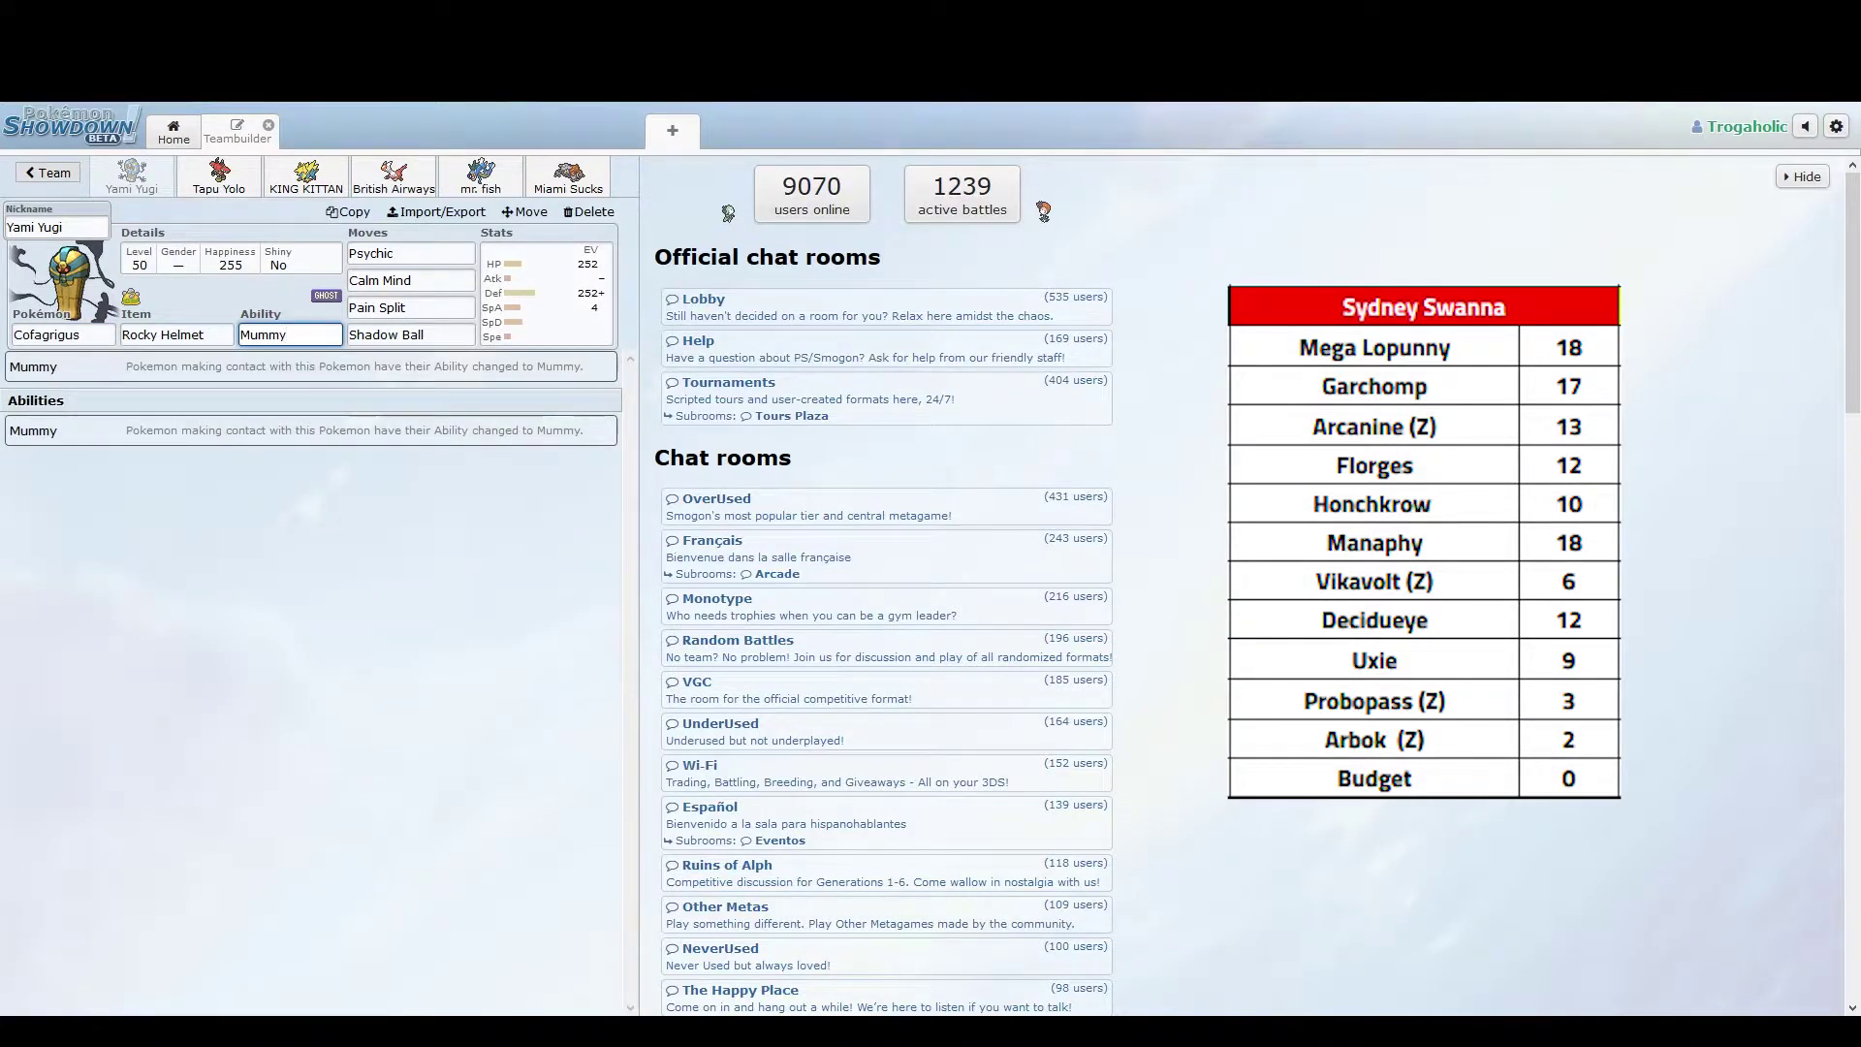
left_click(205, 334)
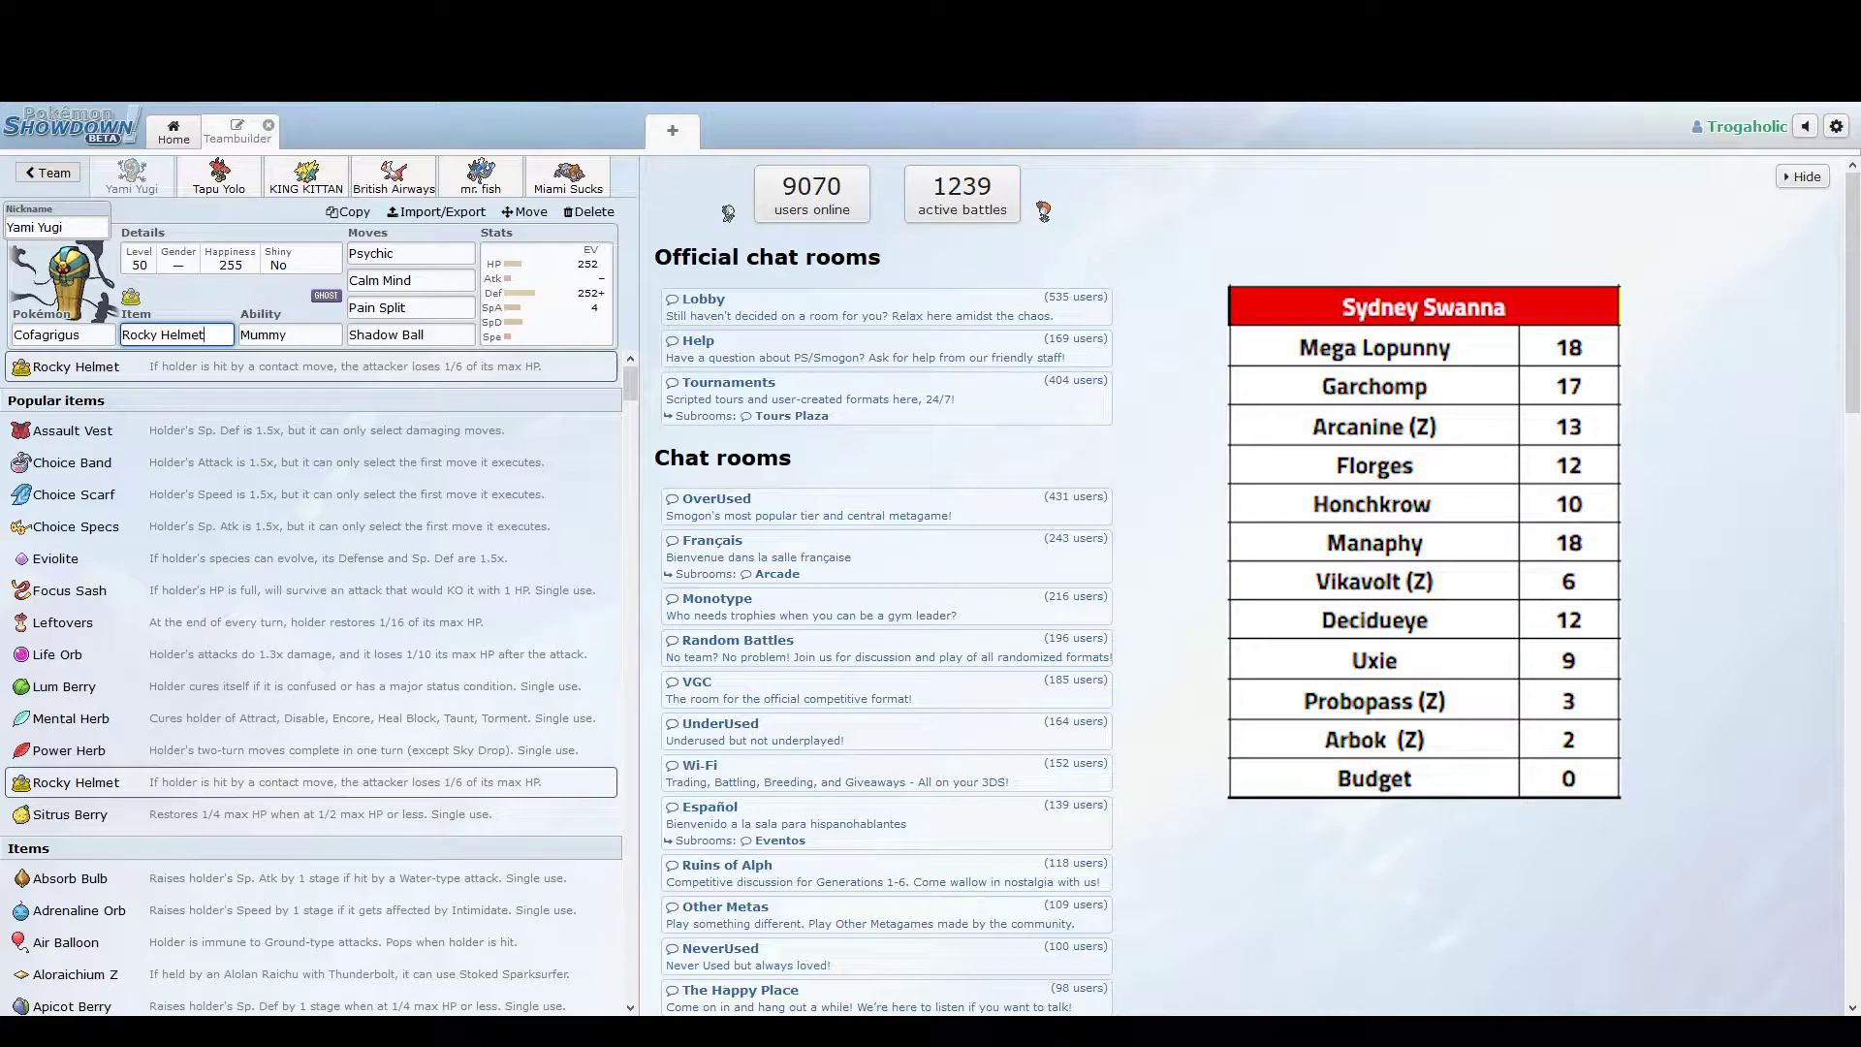
left_click(290, 334)
left_click(411, 253)
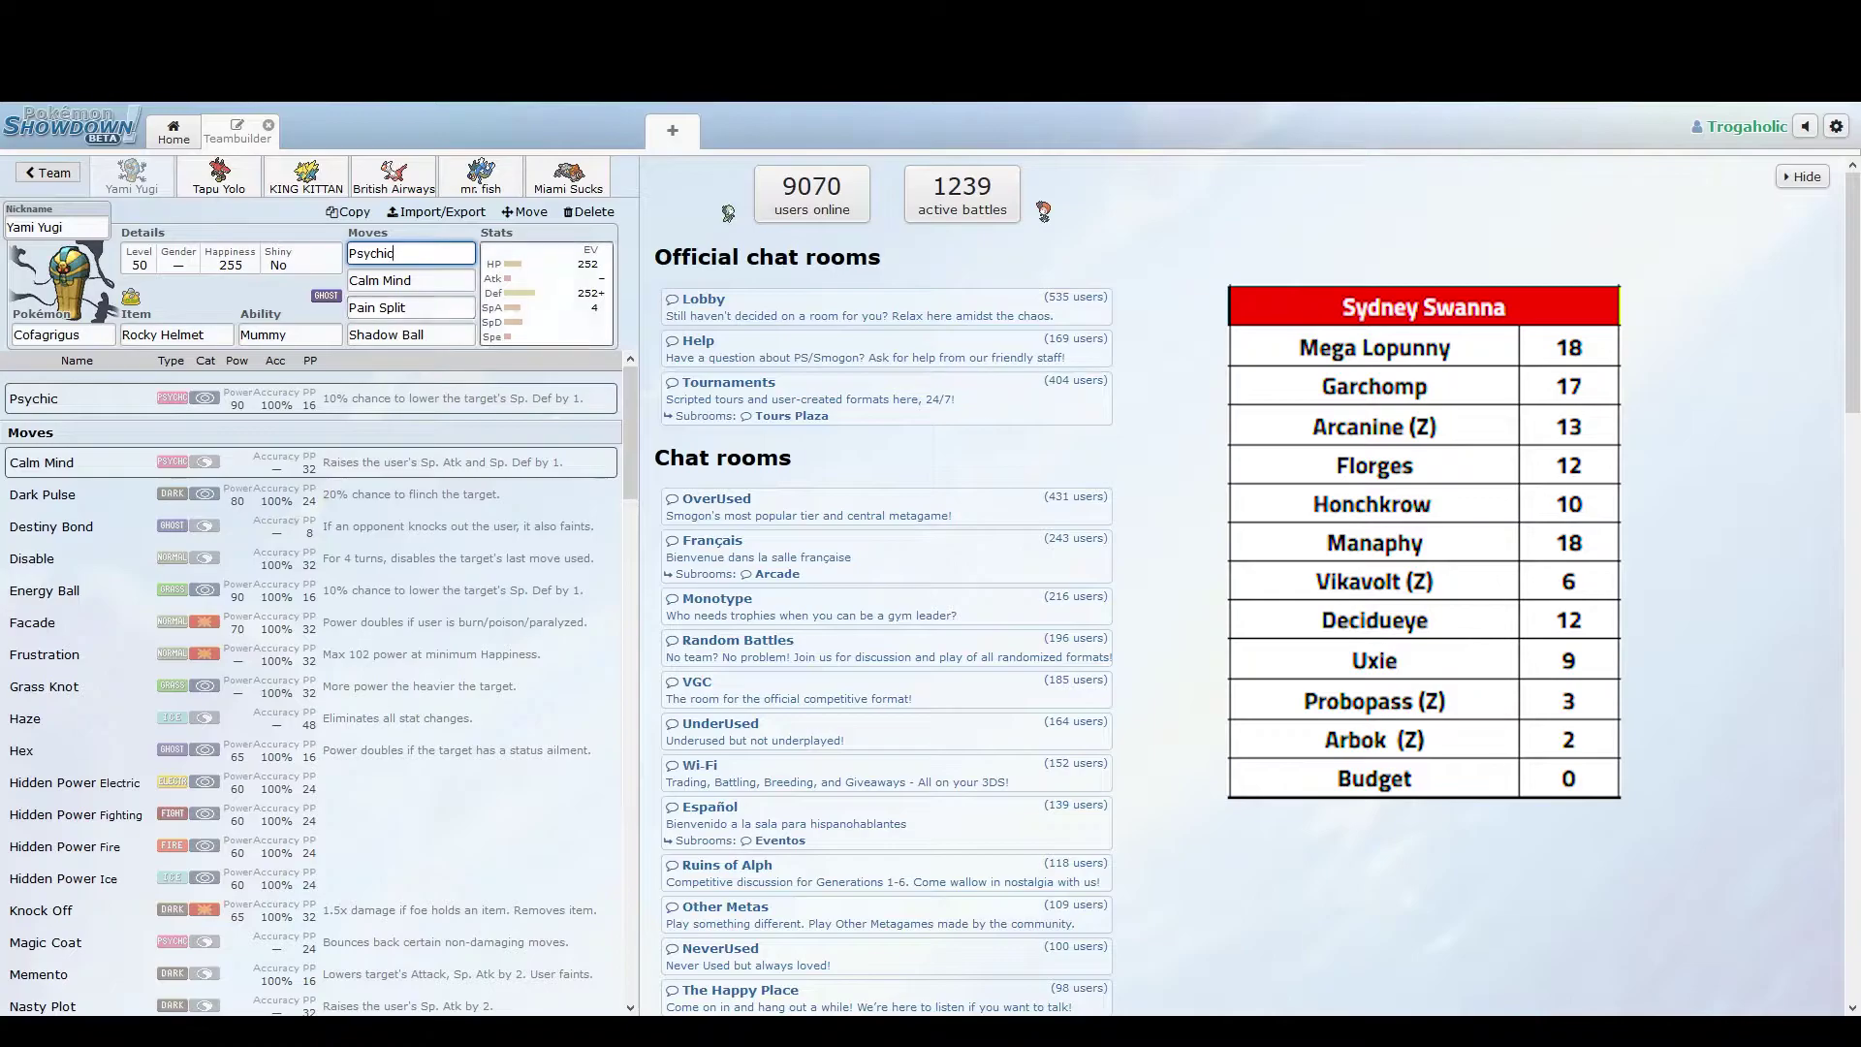
left_click(546, 293)
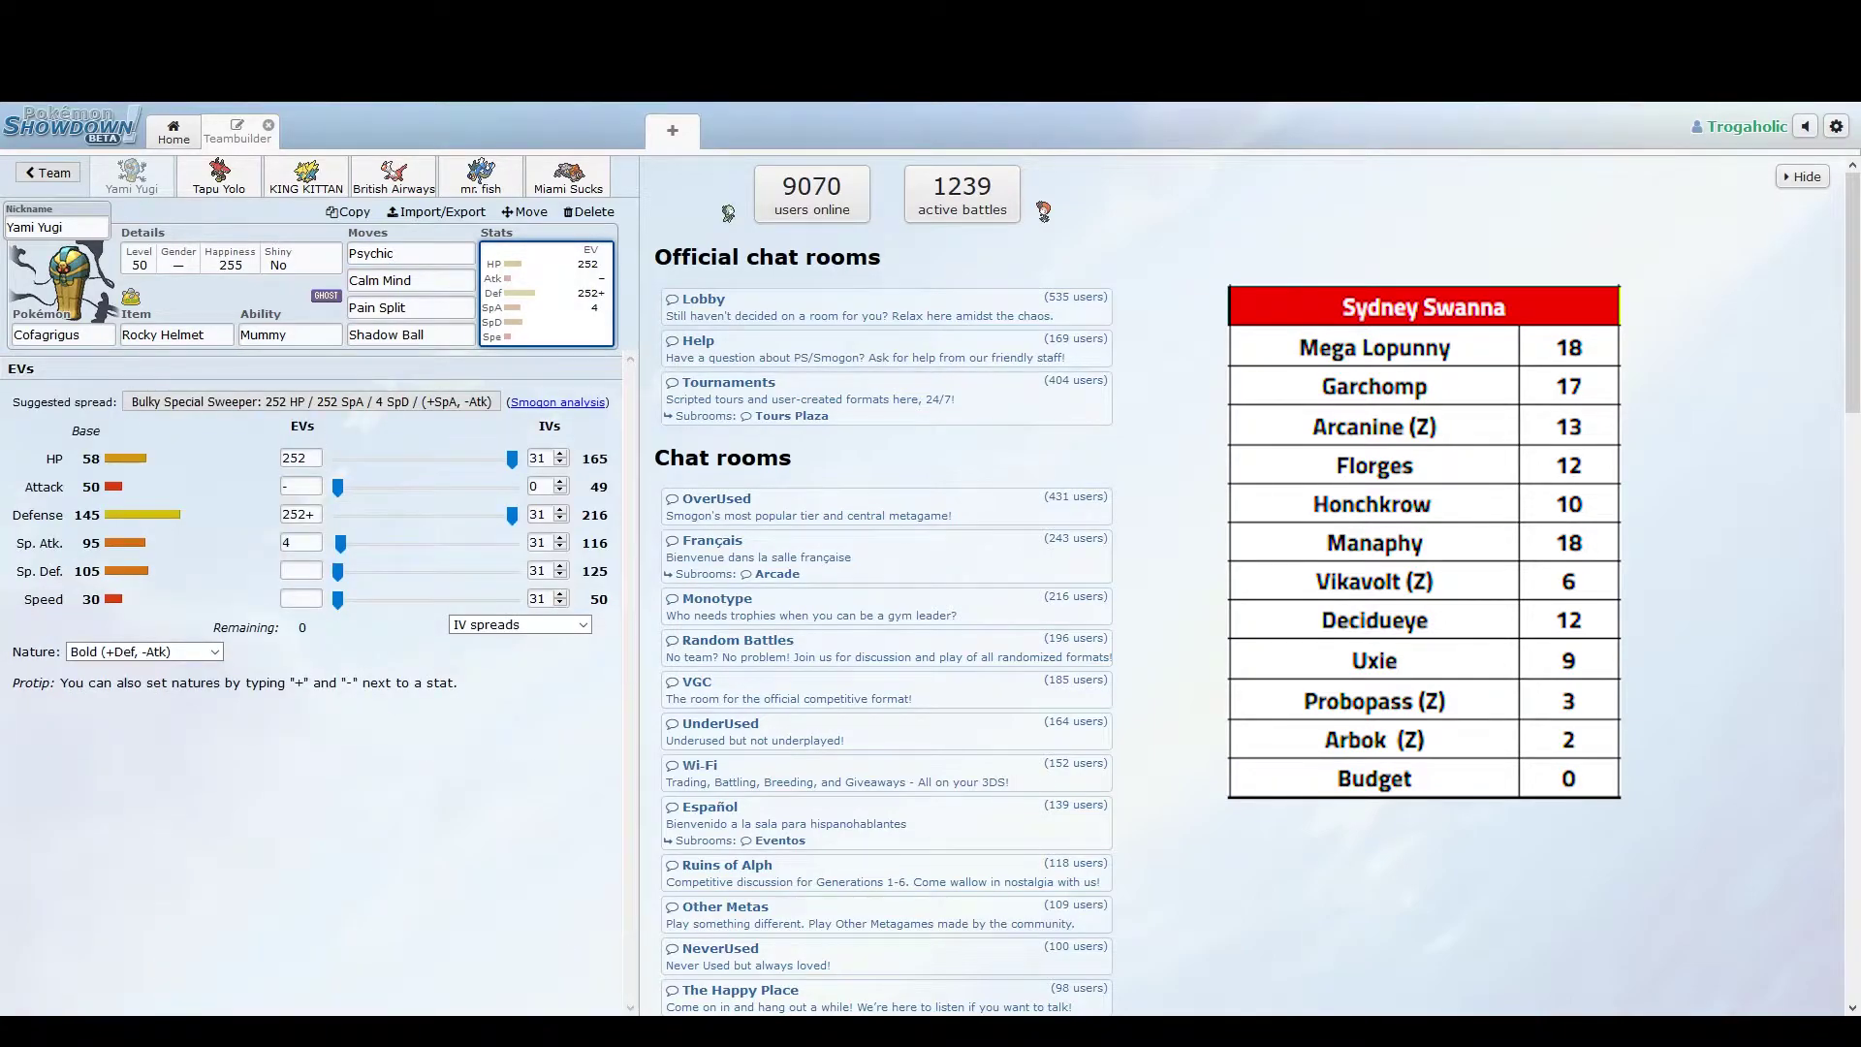
left_click(411, 308)
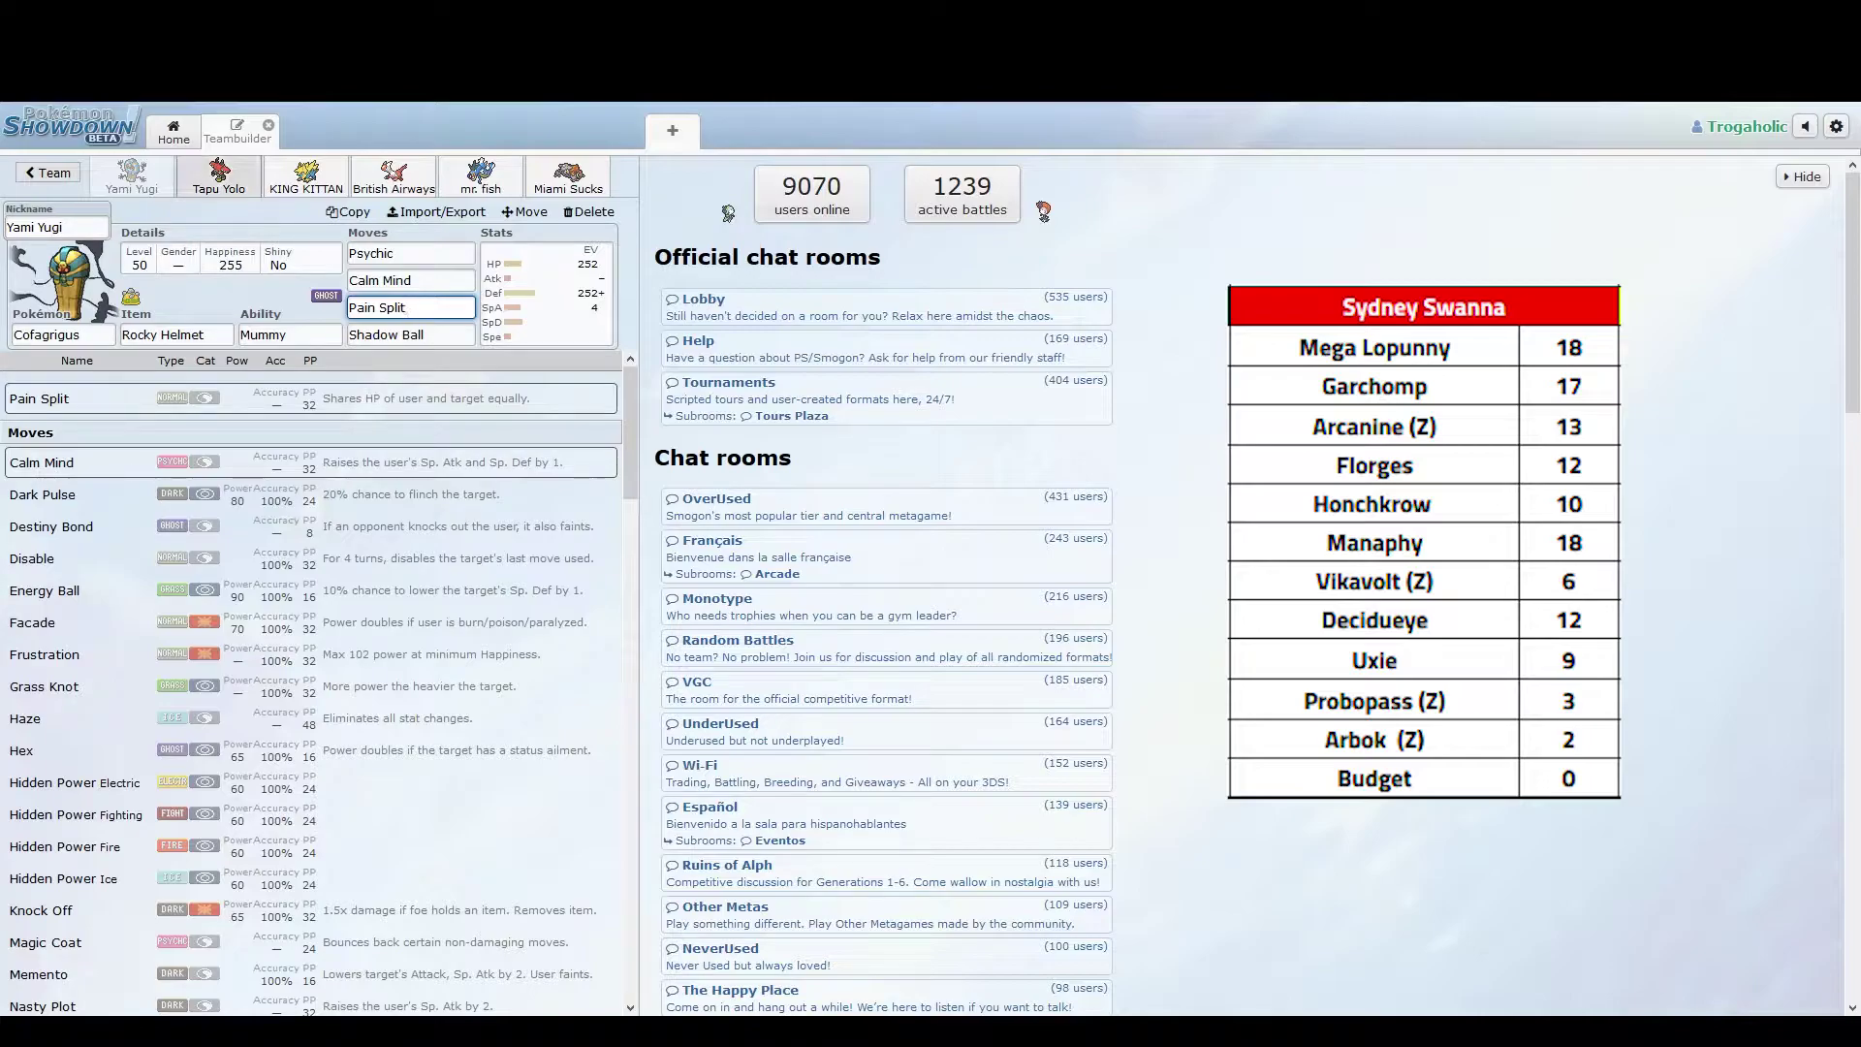
- Switch to the Tapu Bulu set and review its moves and EV spread
left_click(219, 174)
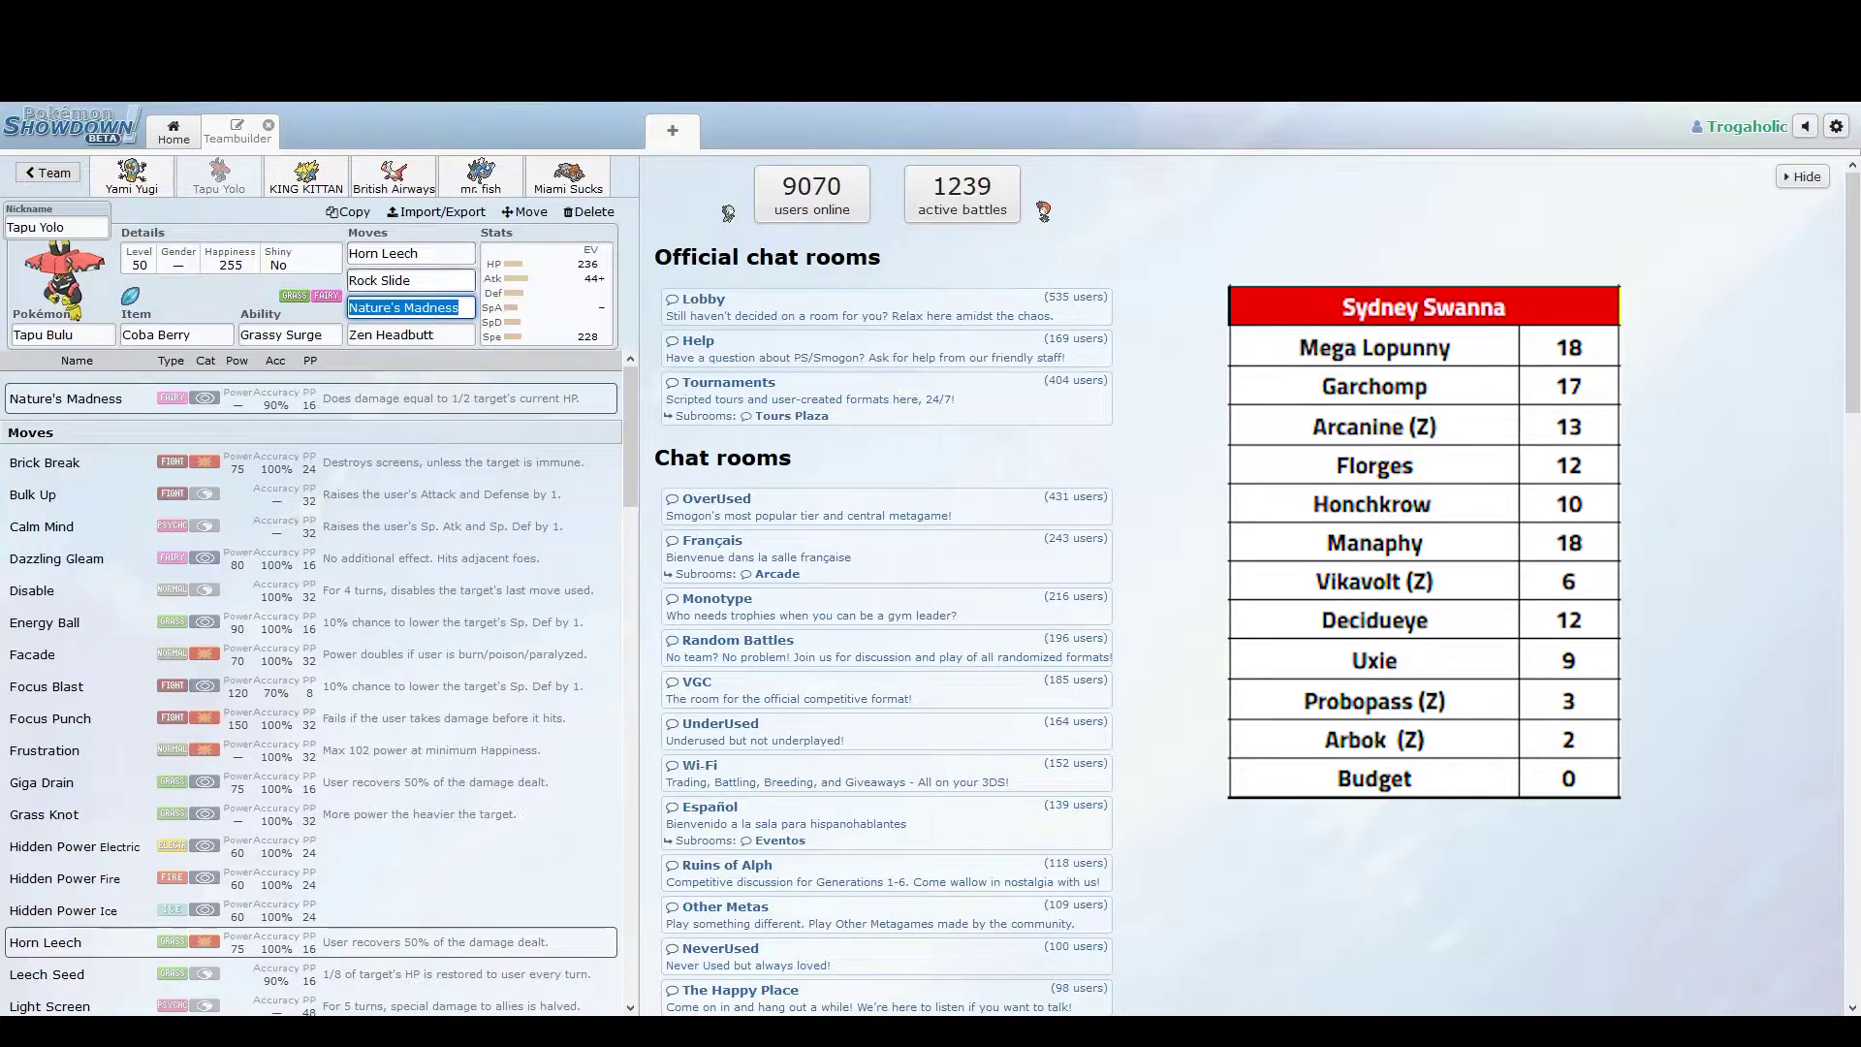
left_click(433, 334)
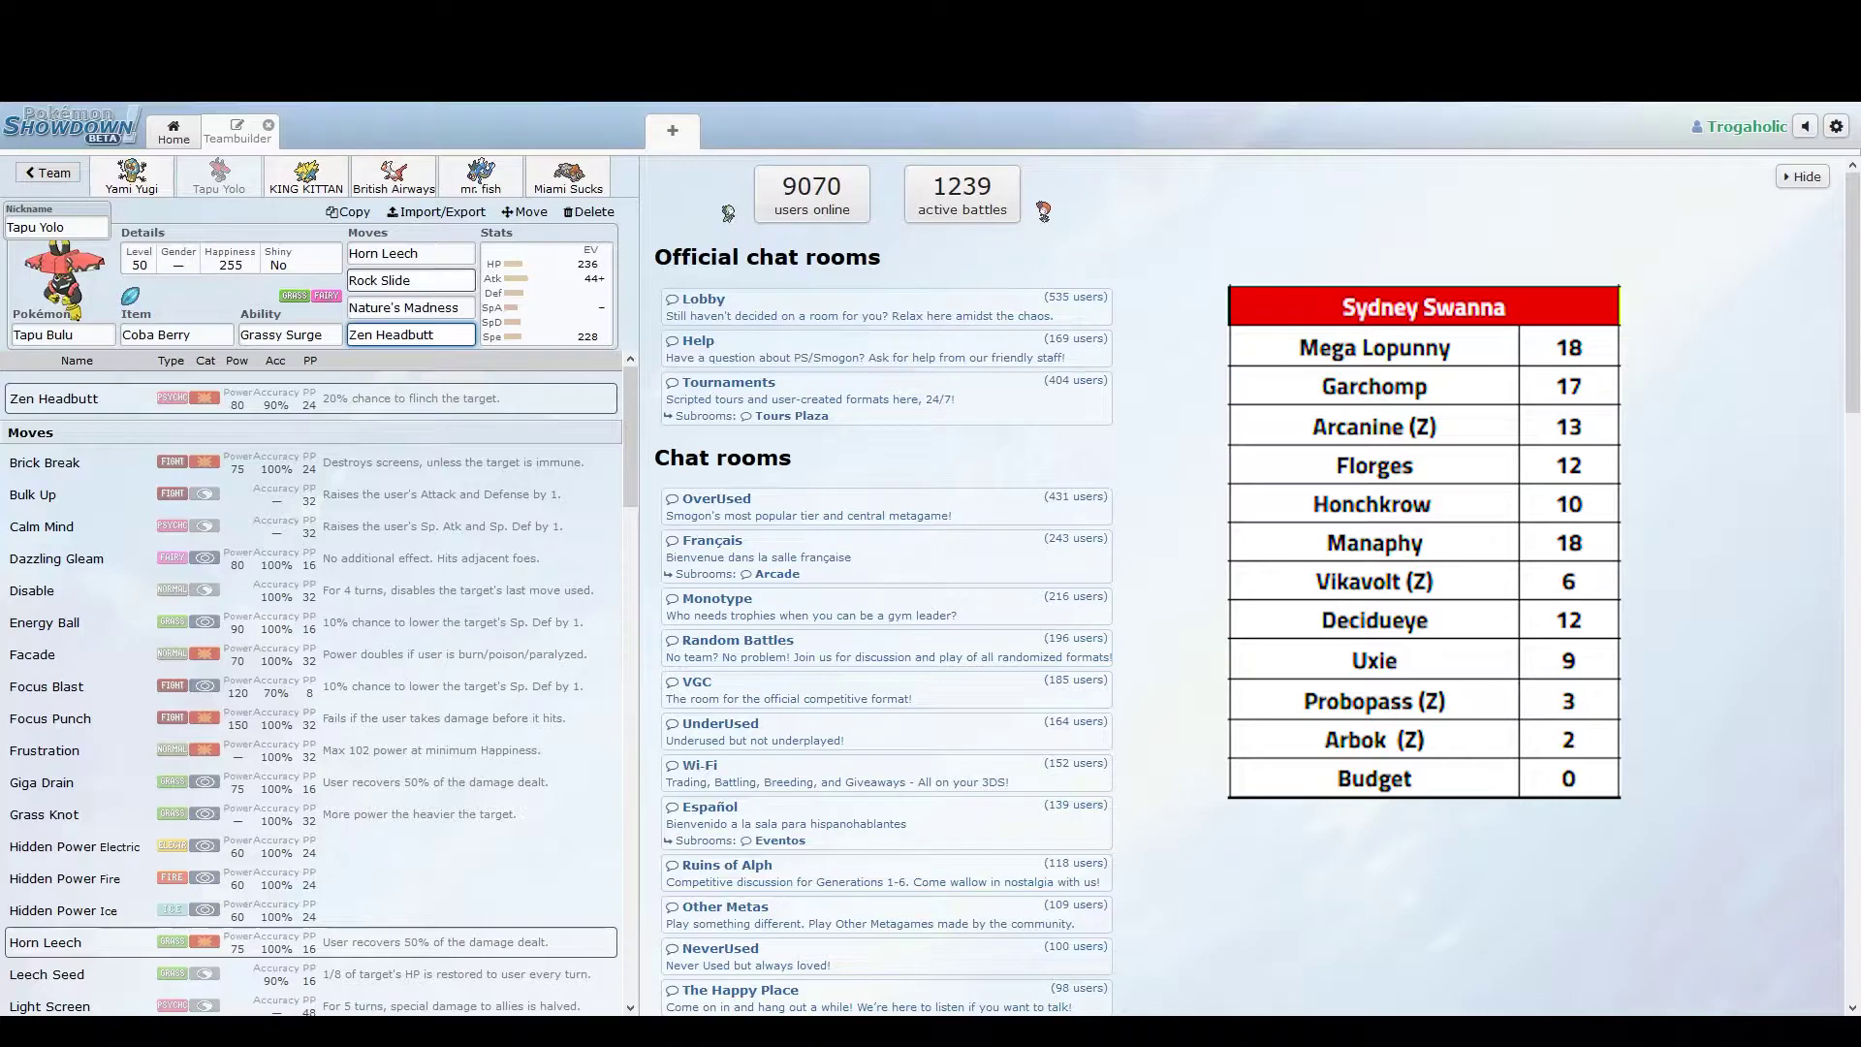
left_click(411, 280)
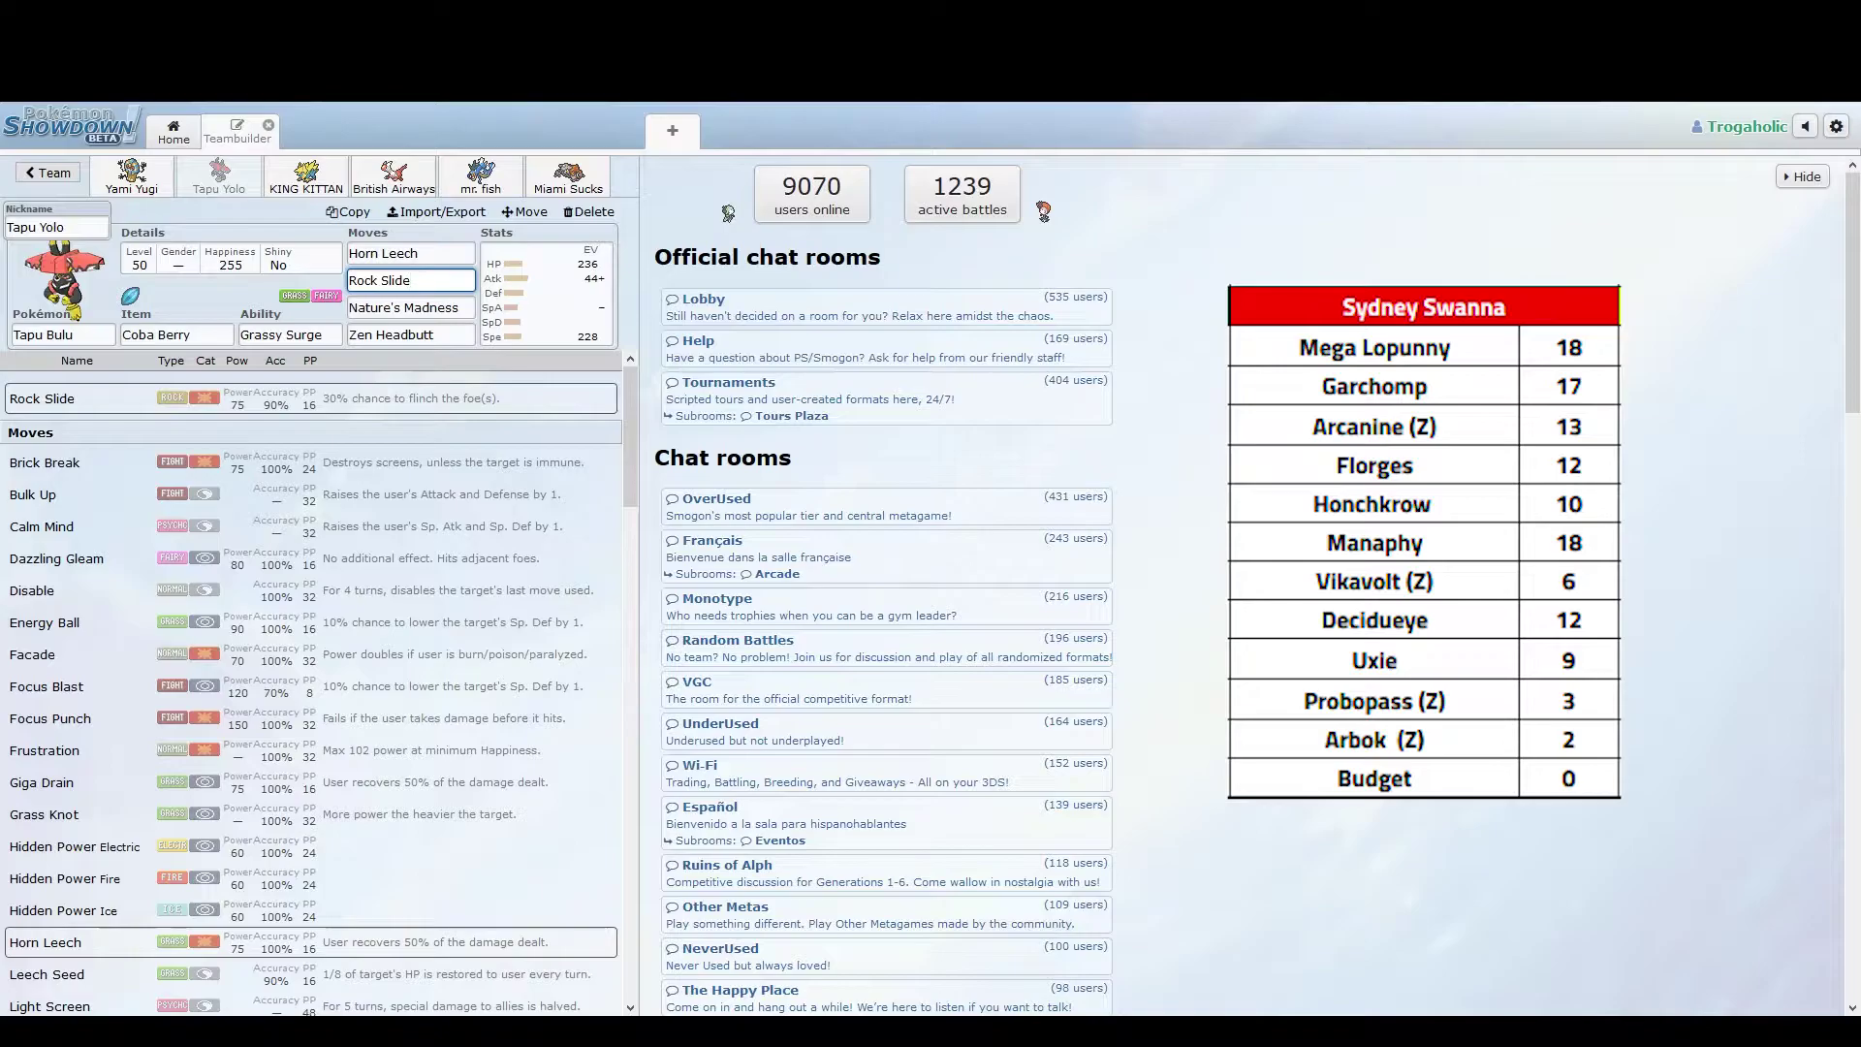
left_click(546, 292)
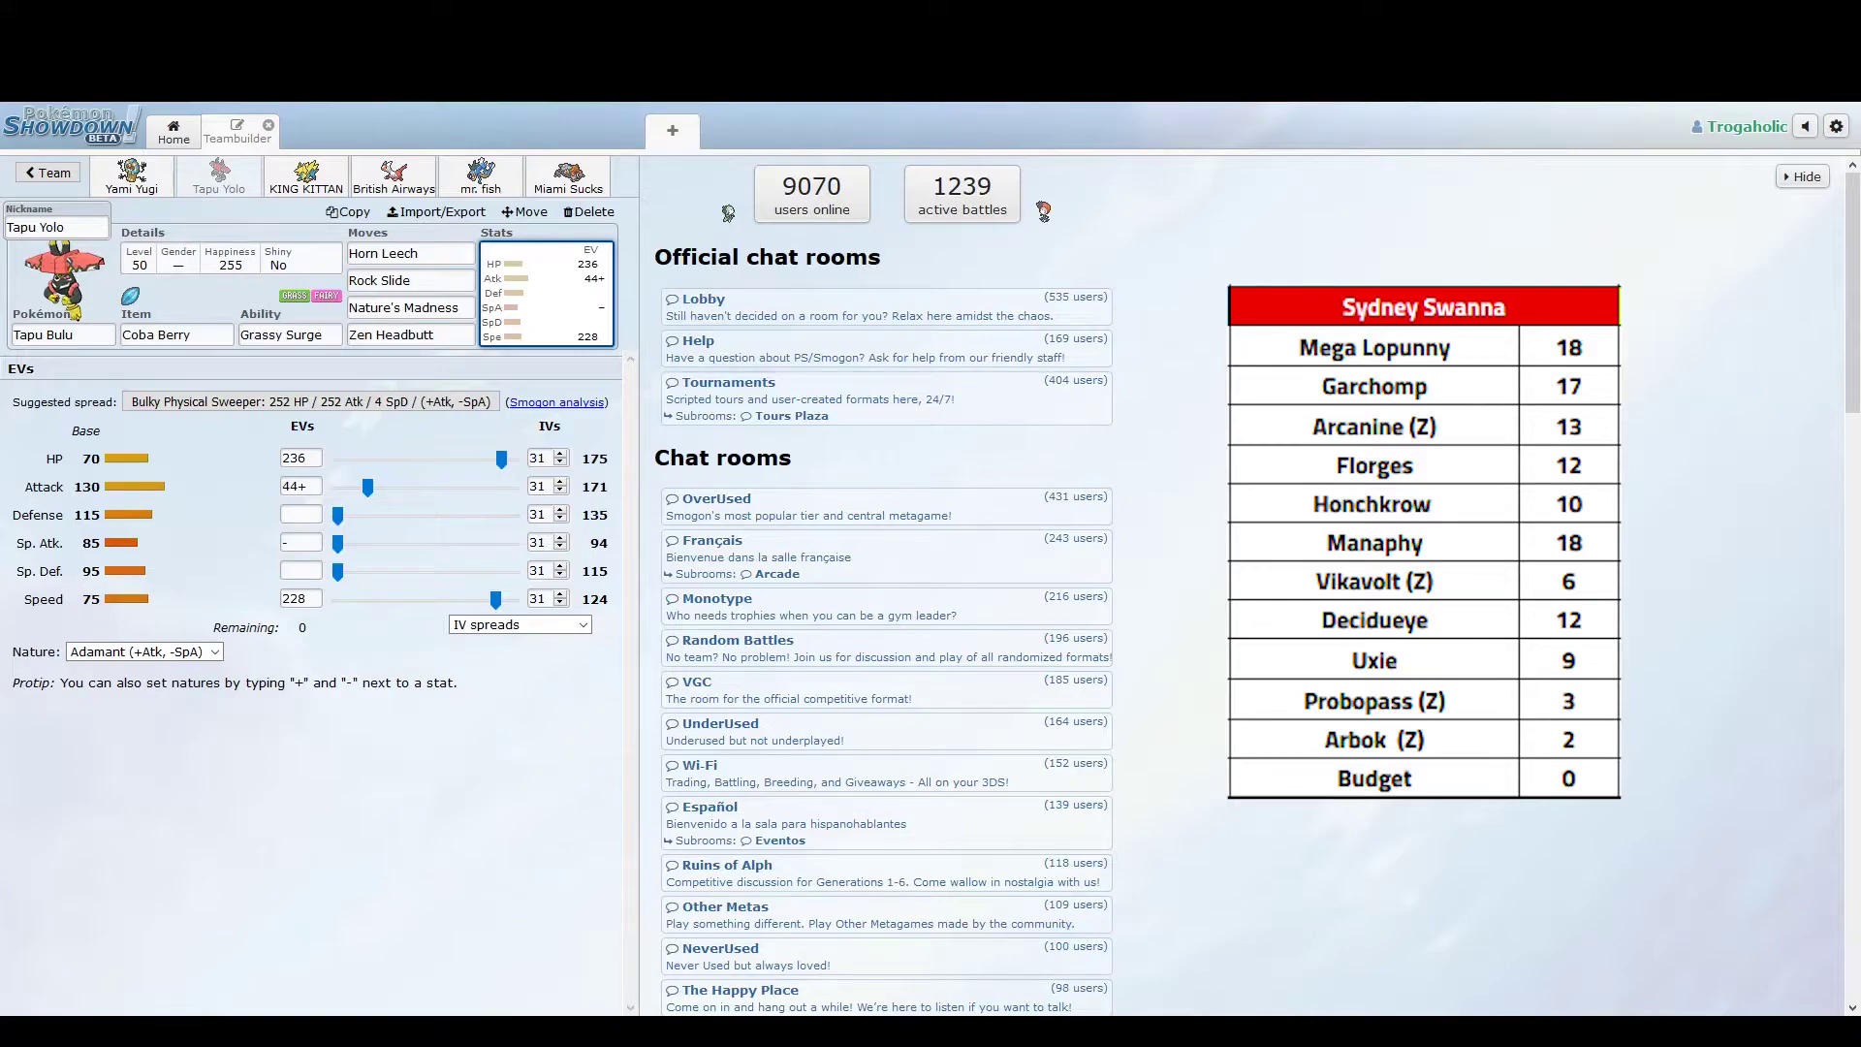
left_click(300, 458)
left_click(411, 253)
left_click(411, 253)
left_click(411, 334)
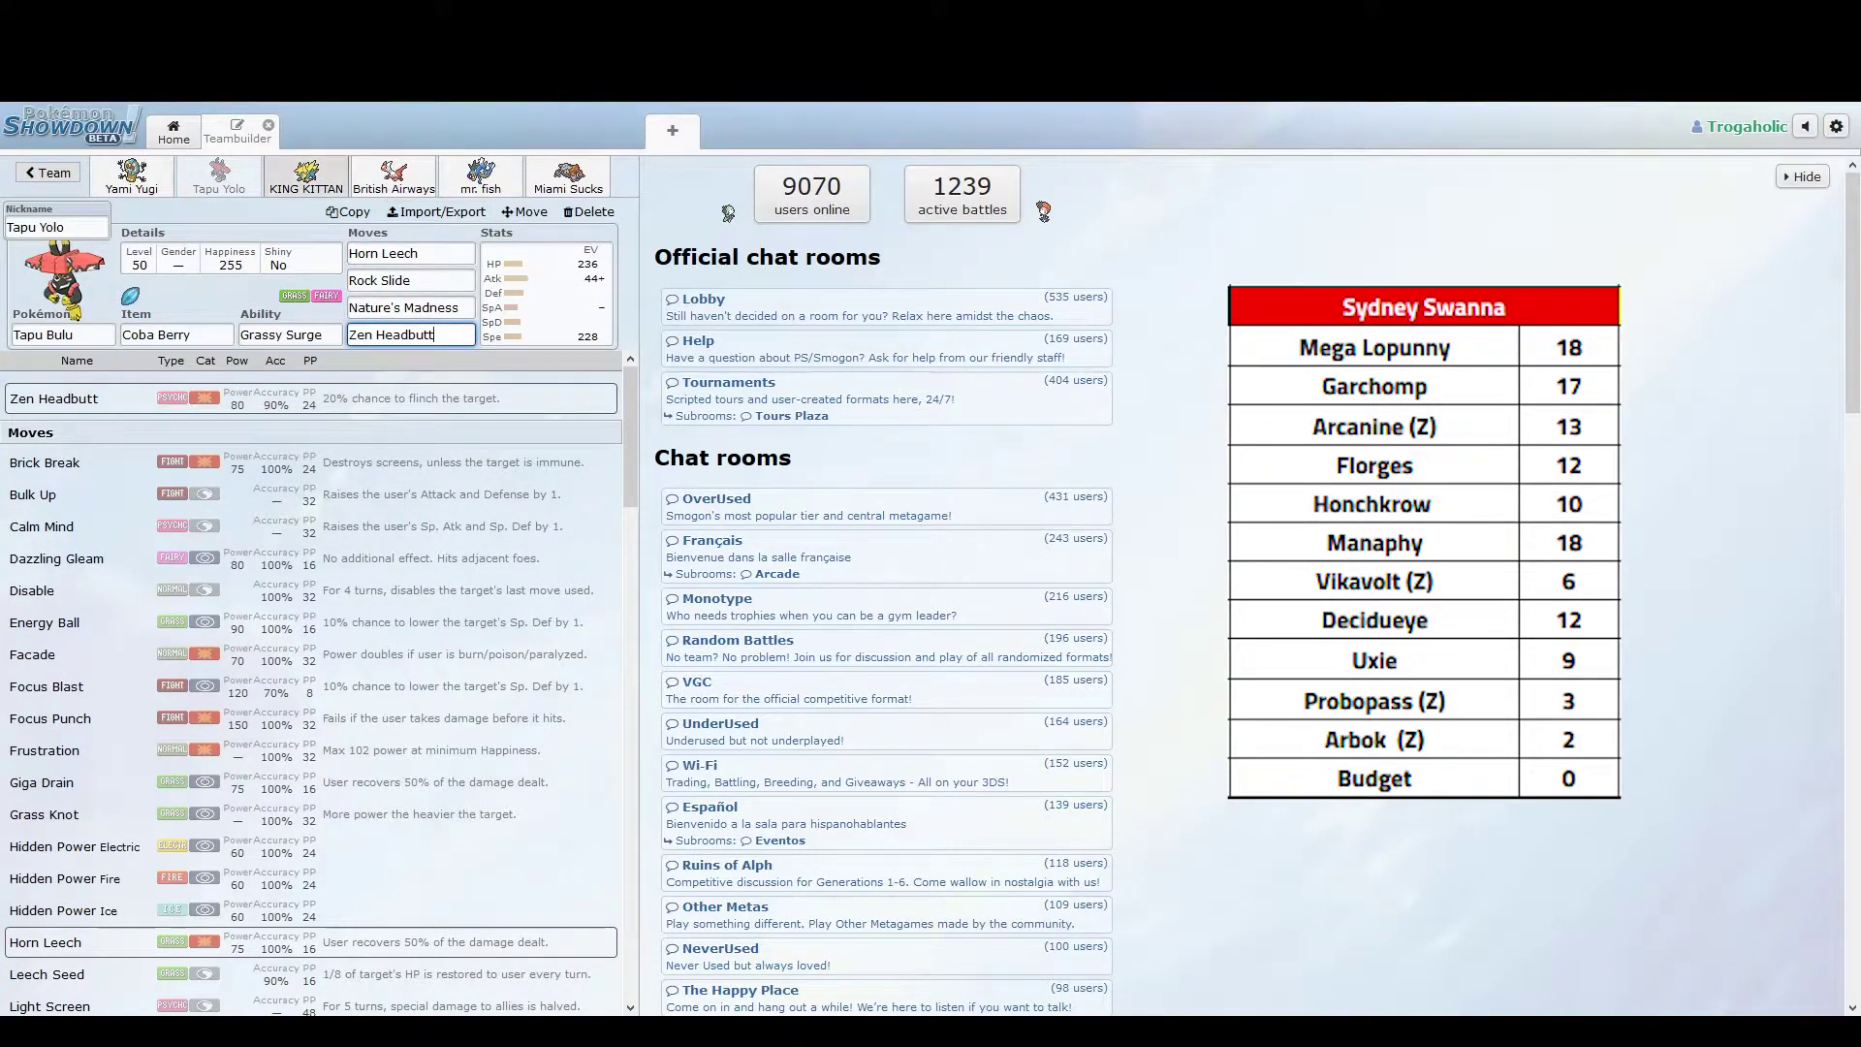
- Switch to the Manectric-Mega set and review its four moves and EV spread
left_click(307, 177)
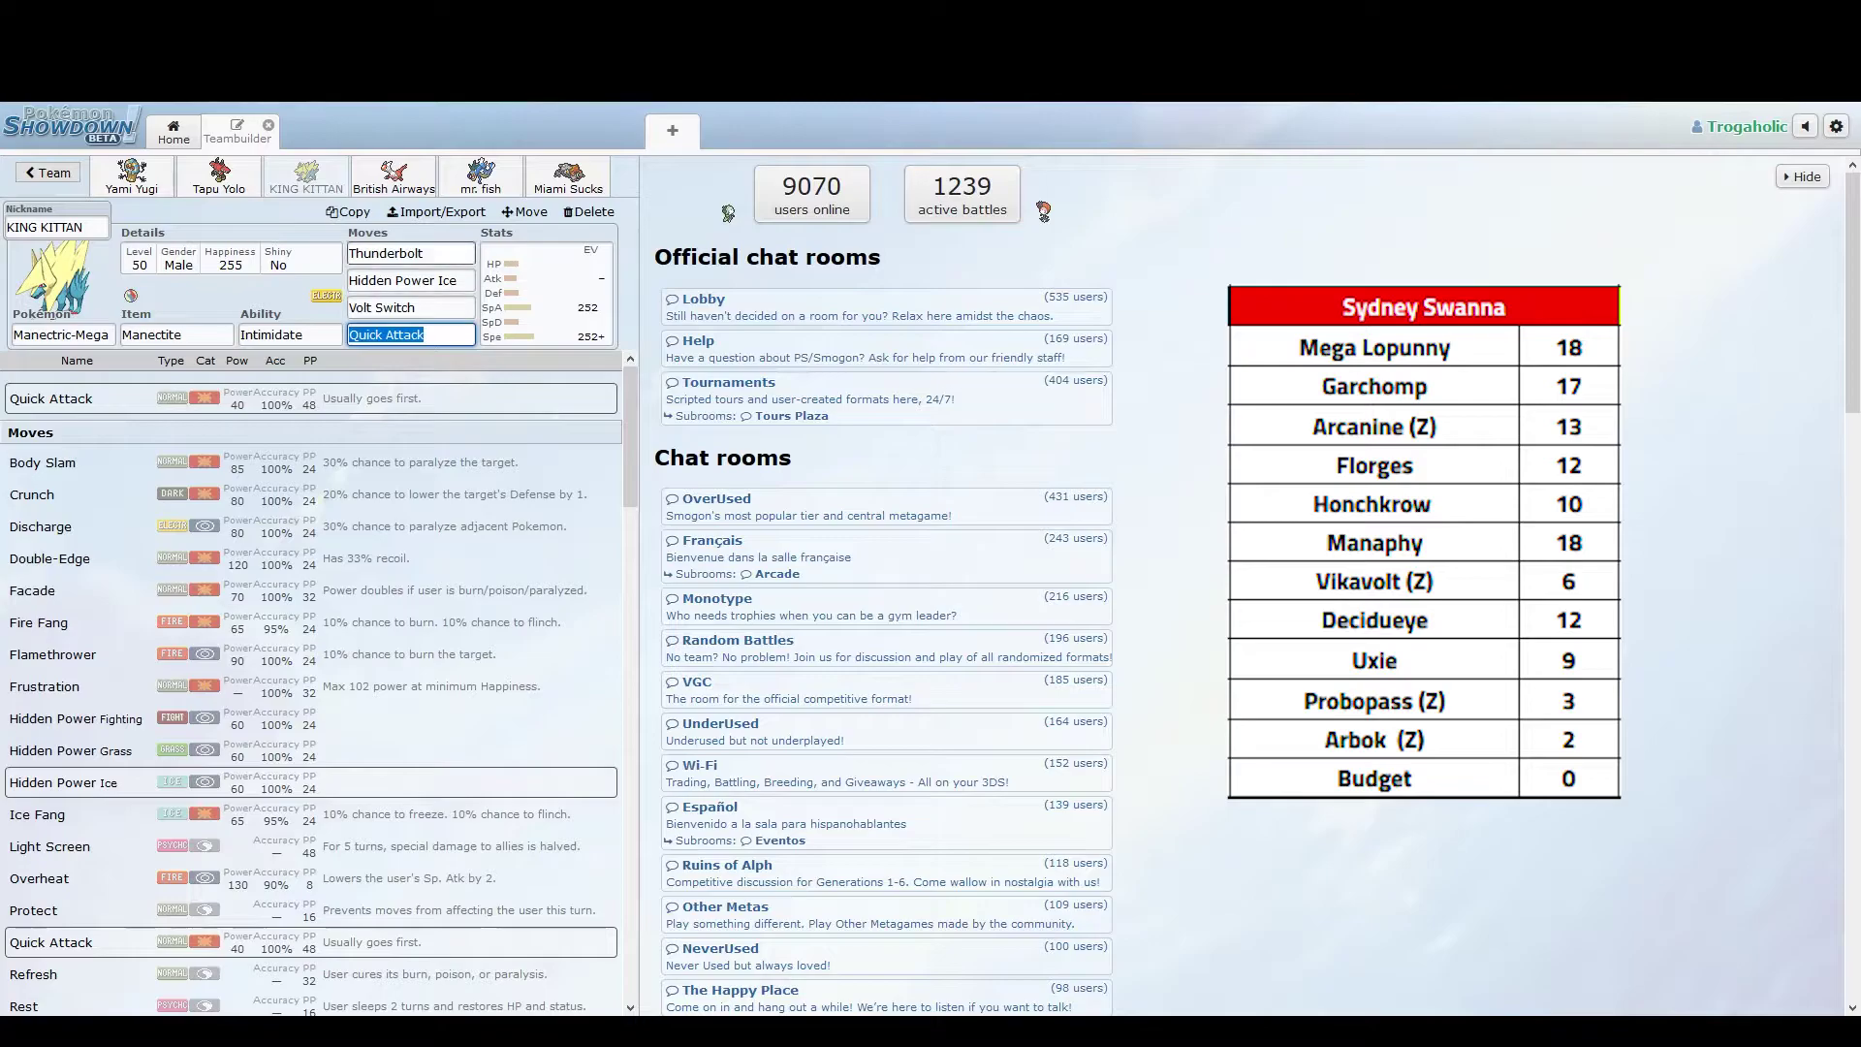
left_click(425, 253)
left_click(457, 280)
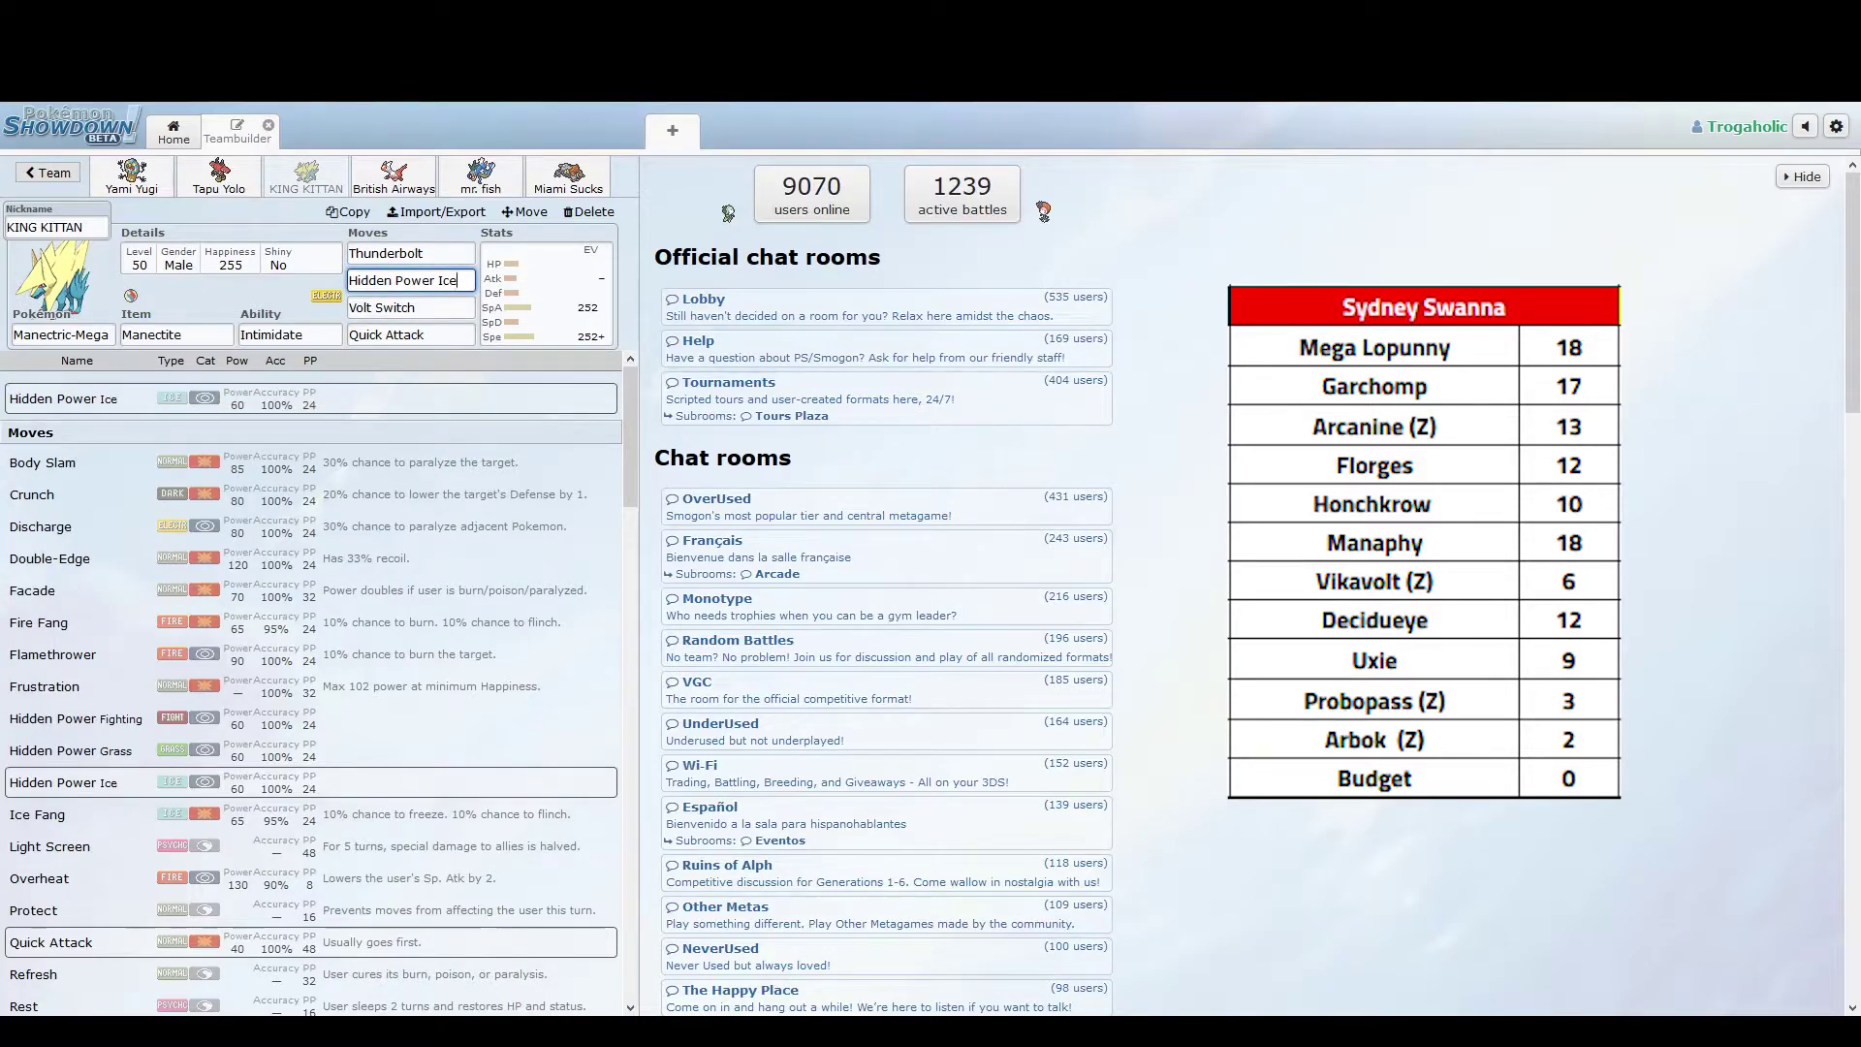
left_click(416, 307)
left_click(424, 334)
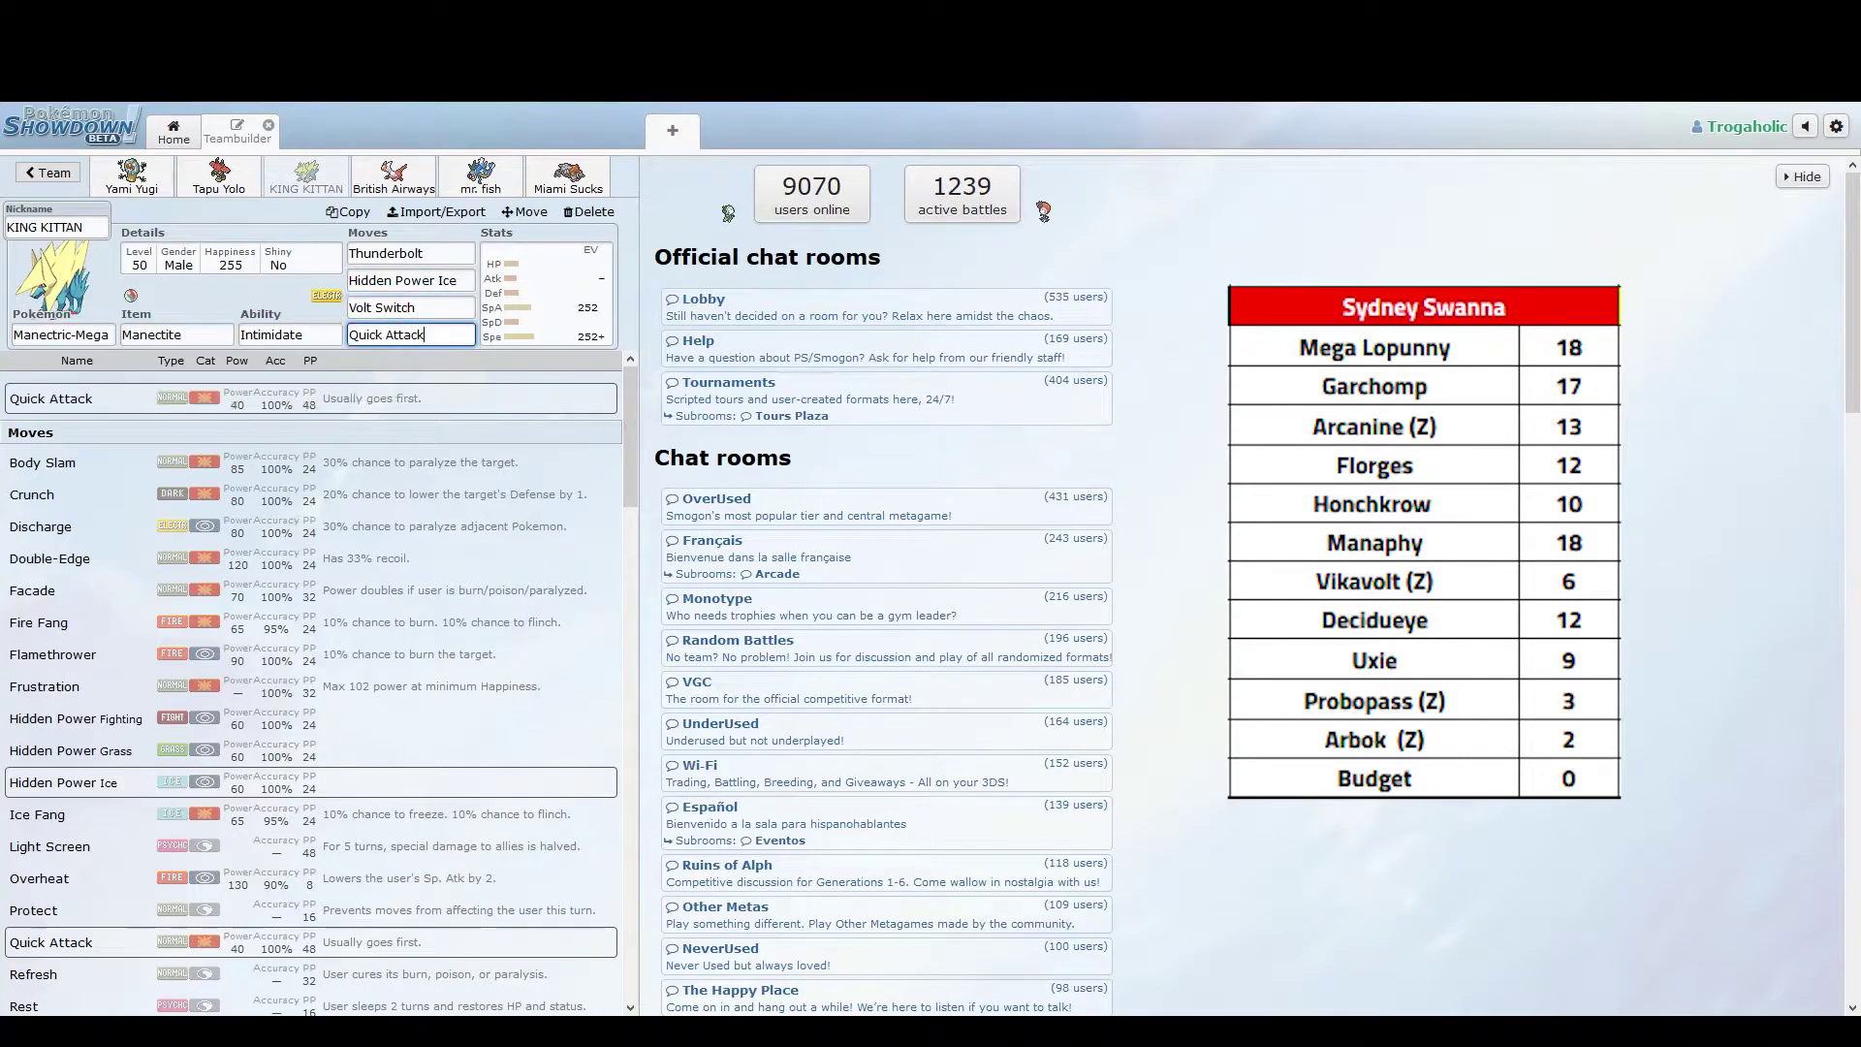
left_click(546, 294)
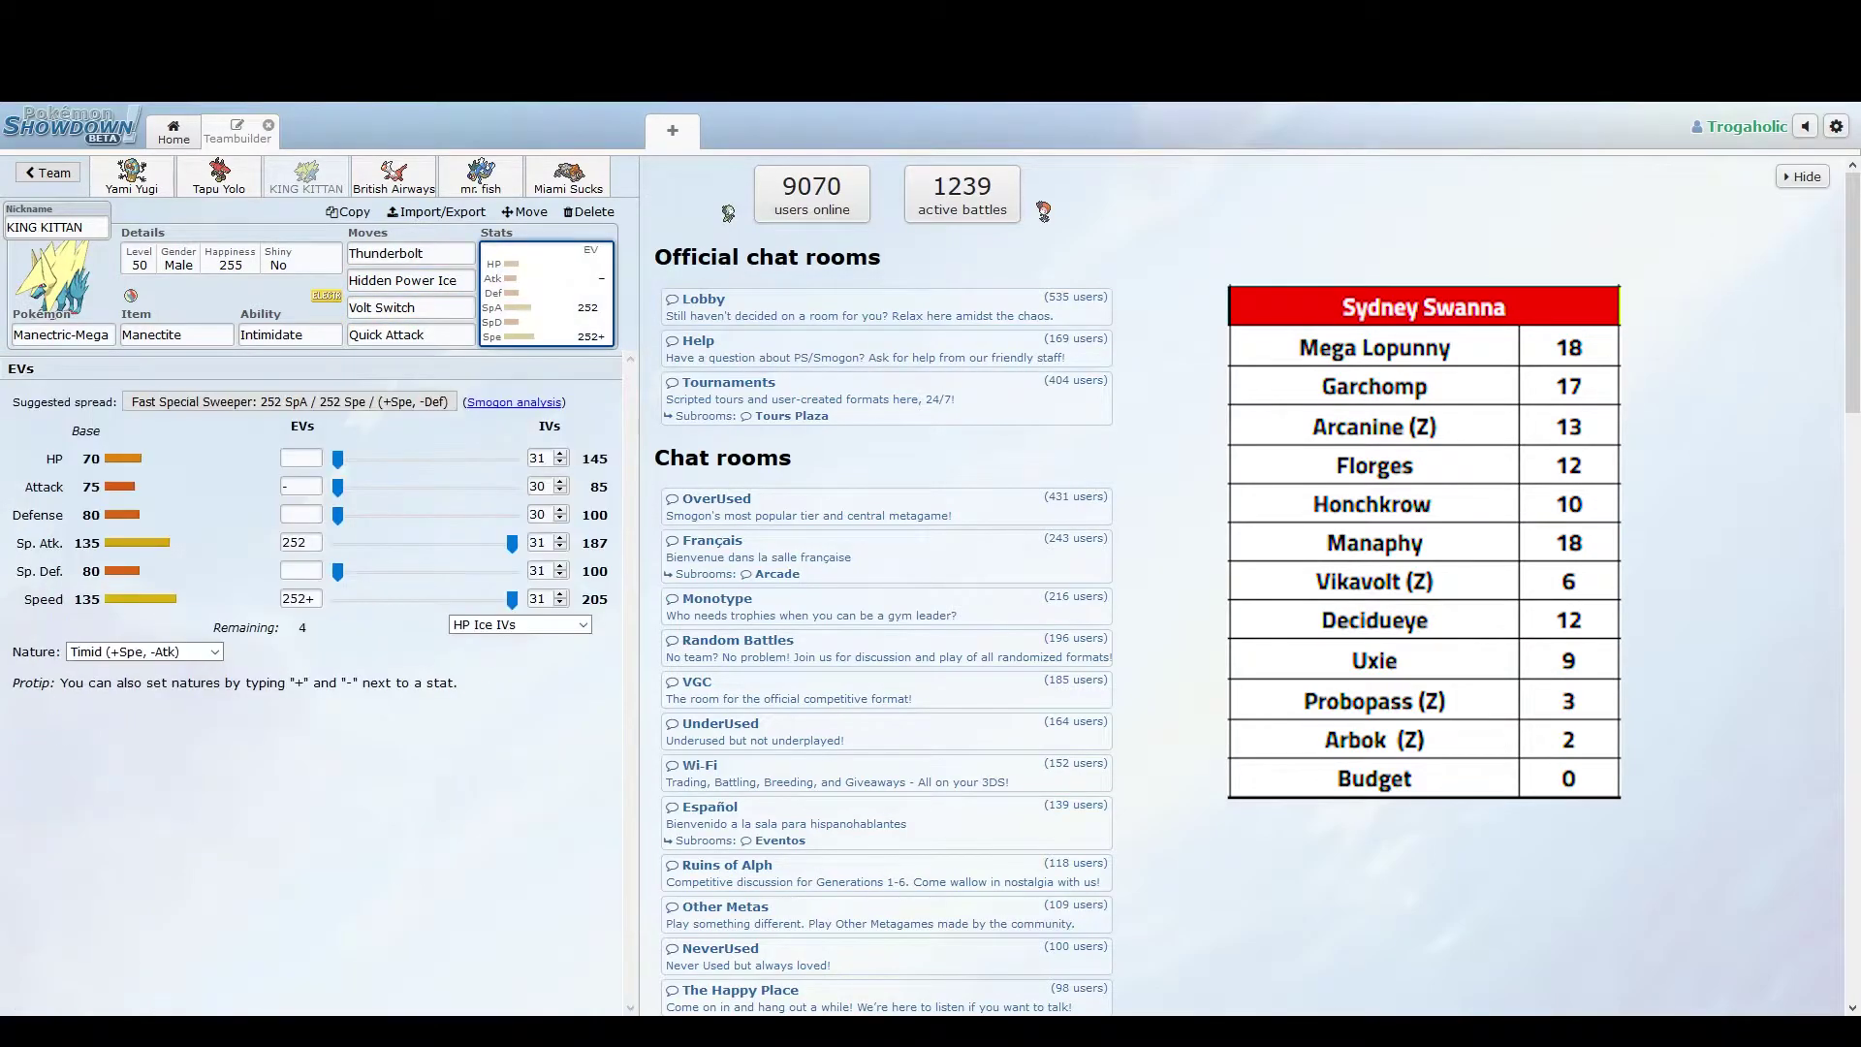
left_click(425, 335)
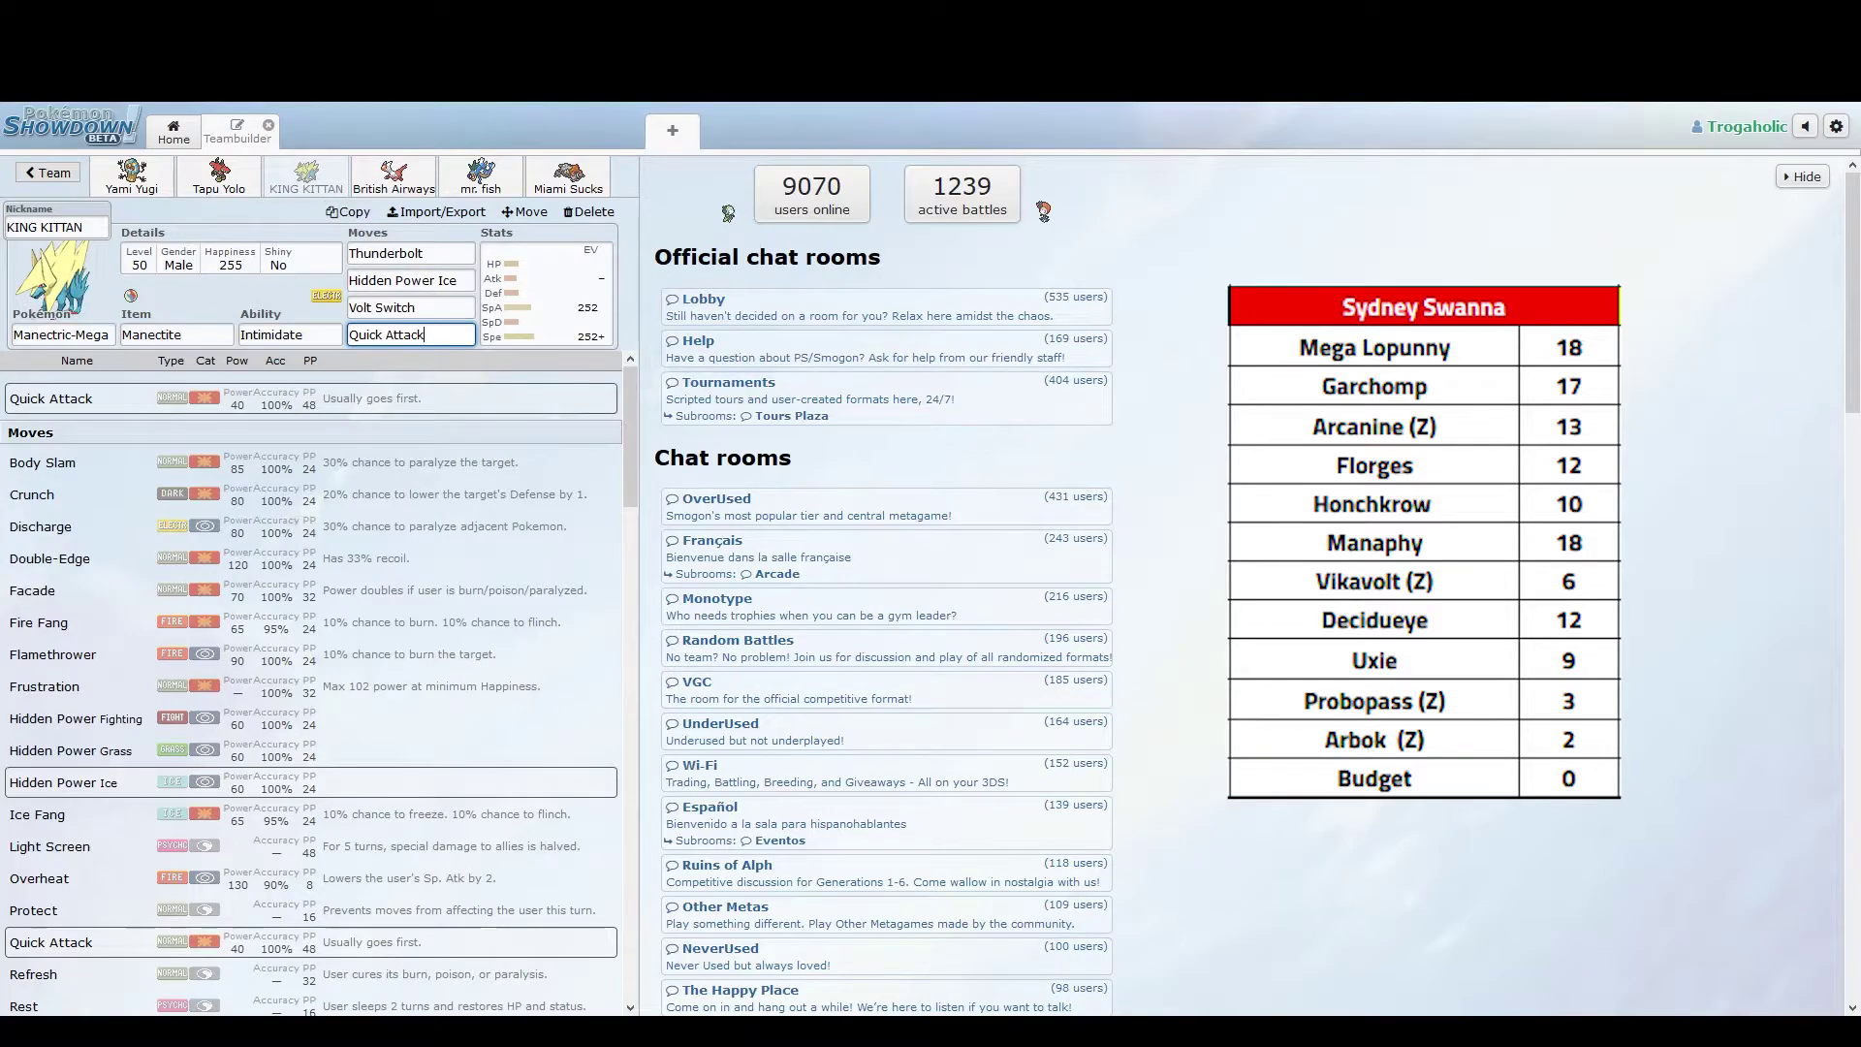
- Switch to the Latias set and review its four moves and EV spread
left_click(393, 176)
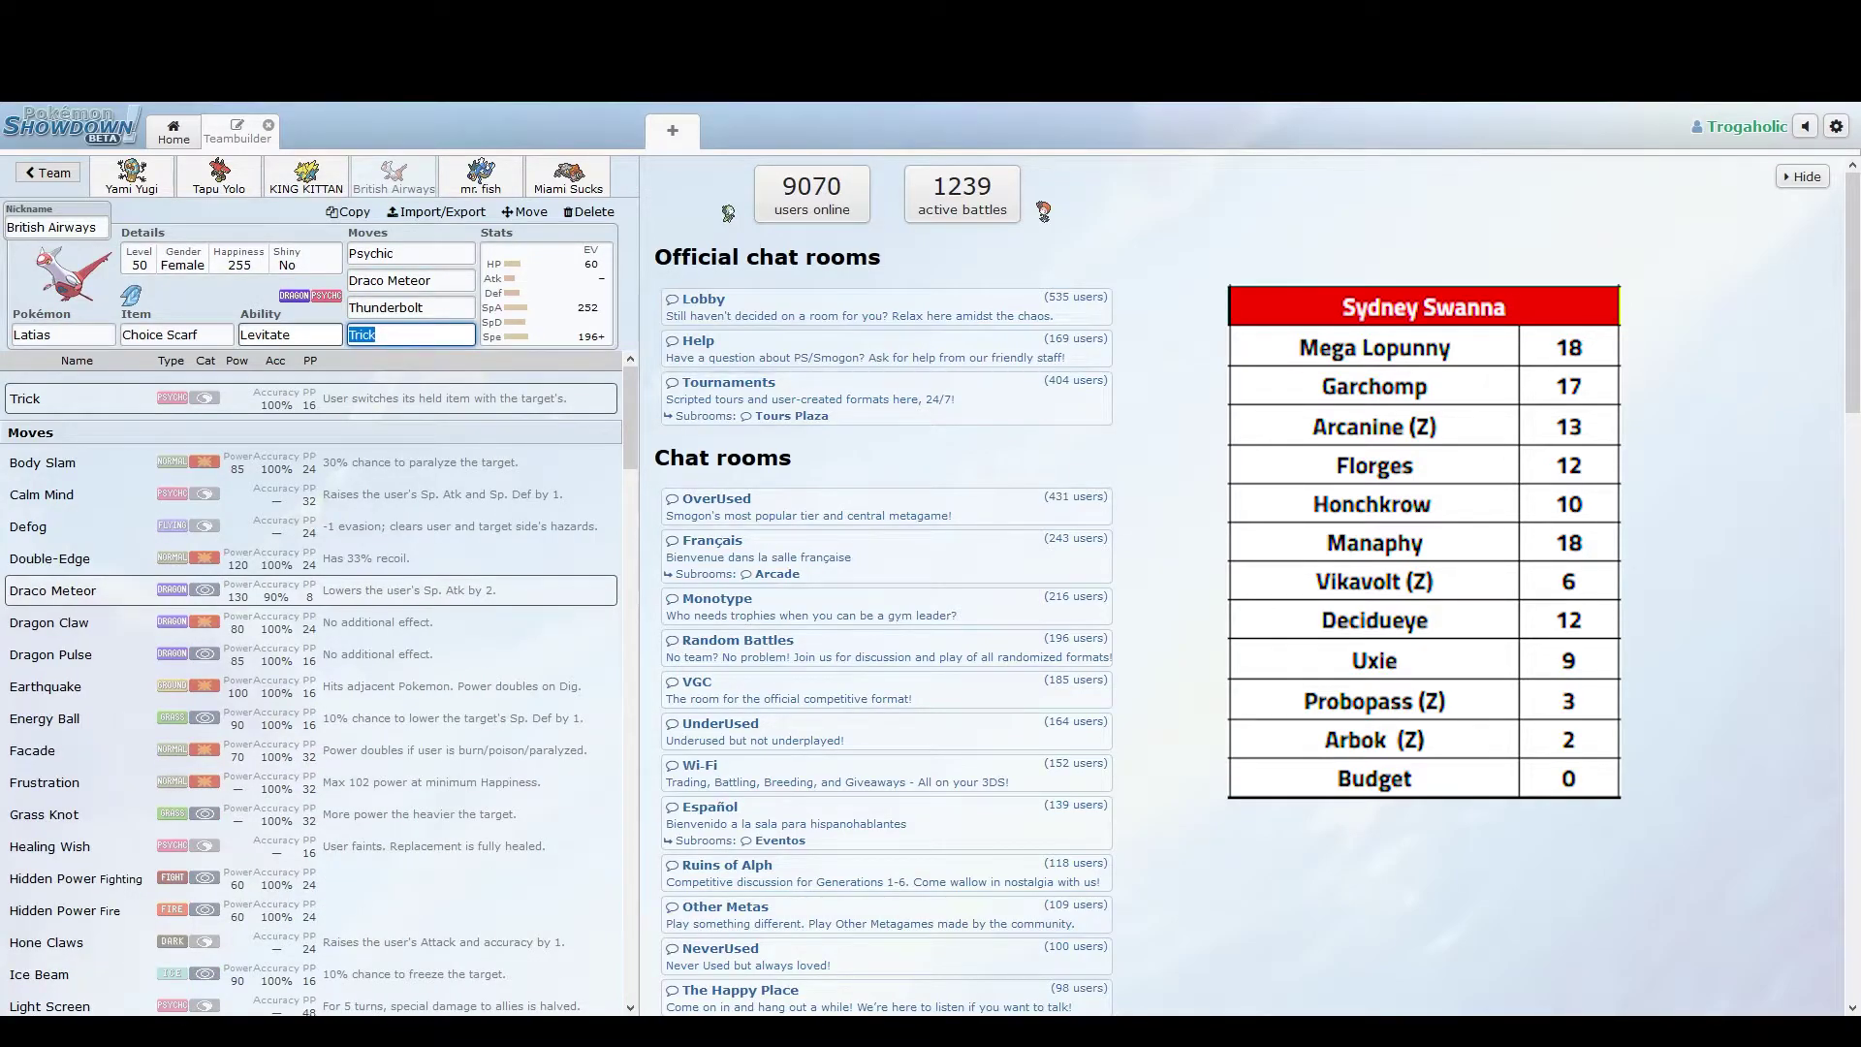
left_click(410, 253)
left_click(431, 280)
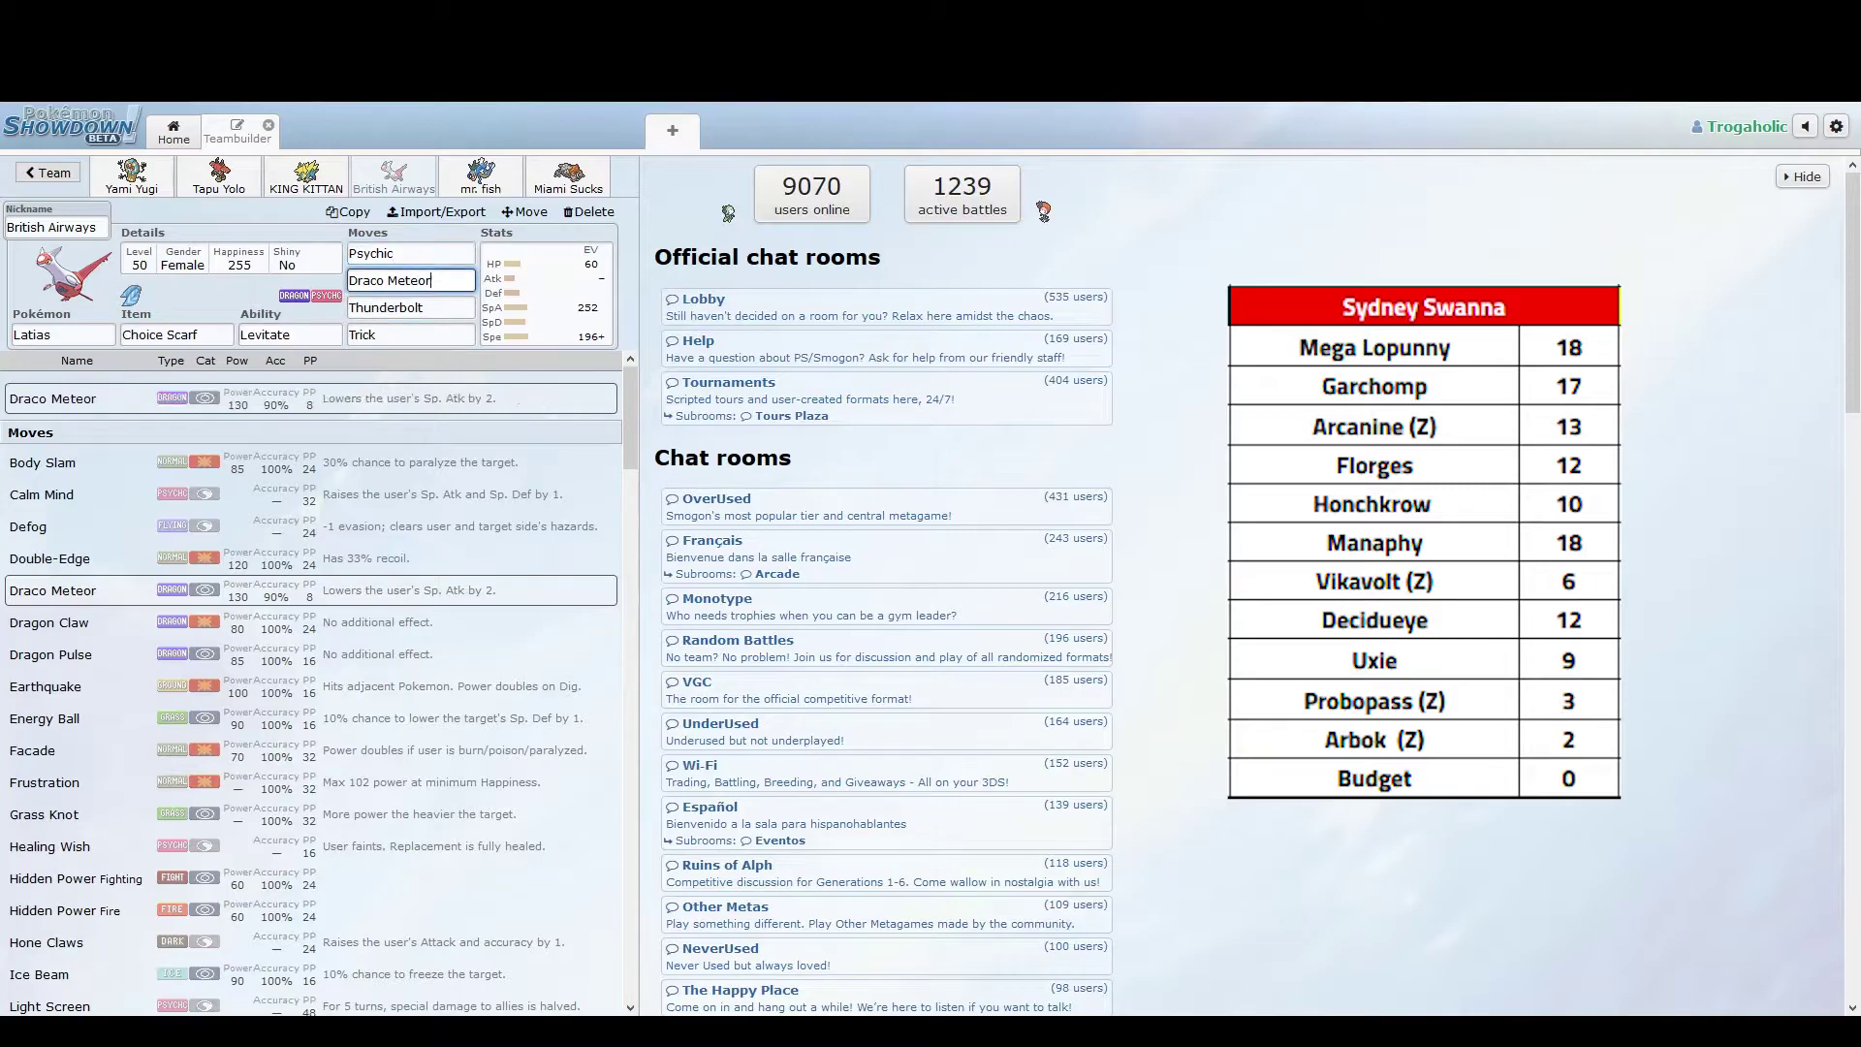
left_click(423, 307)
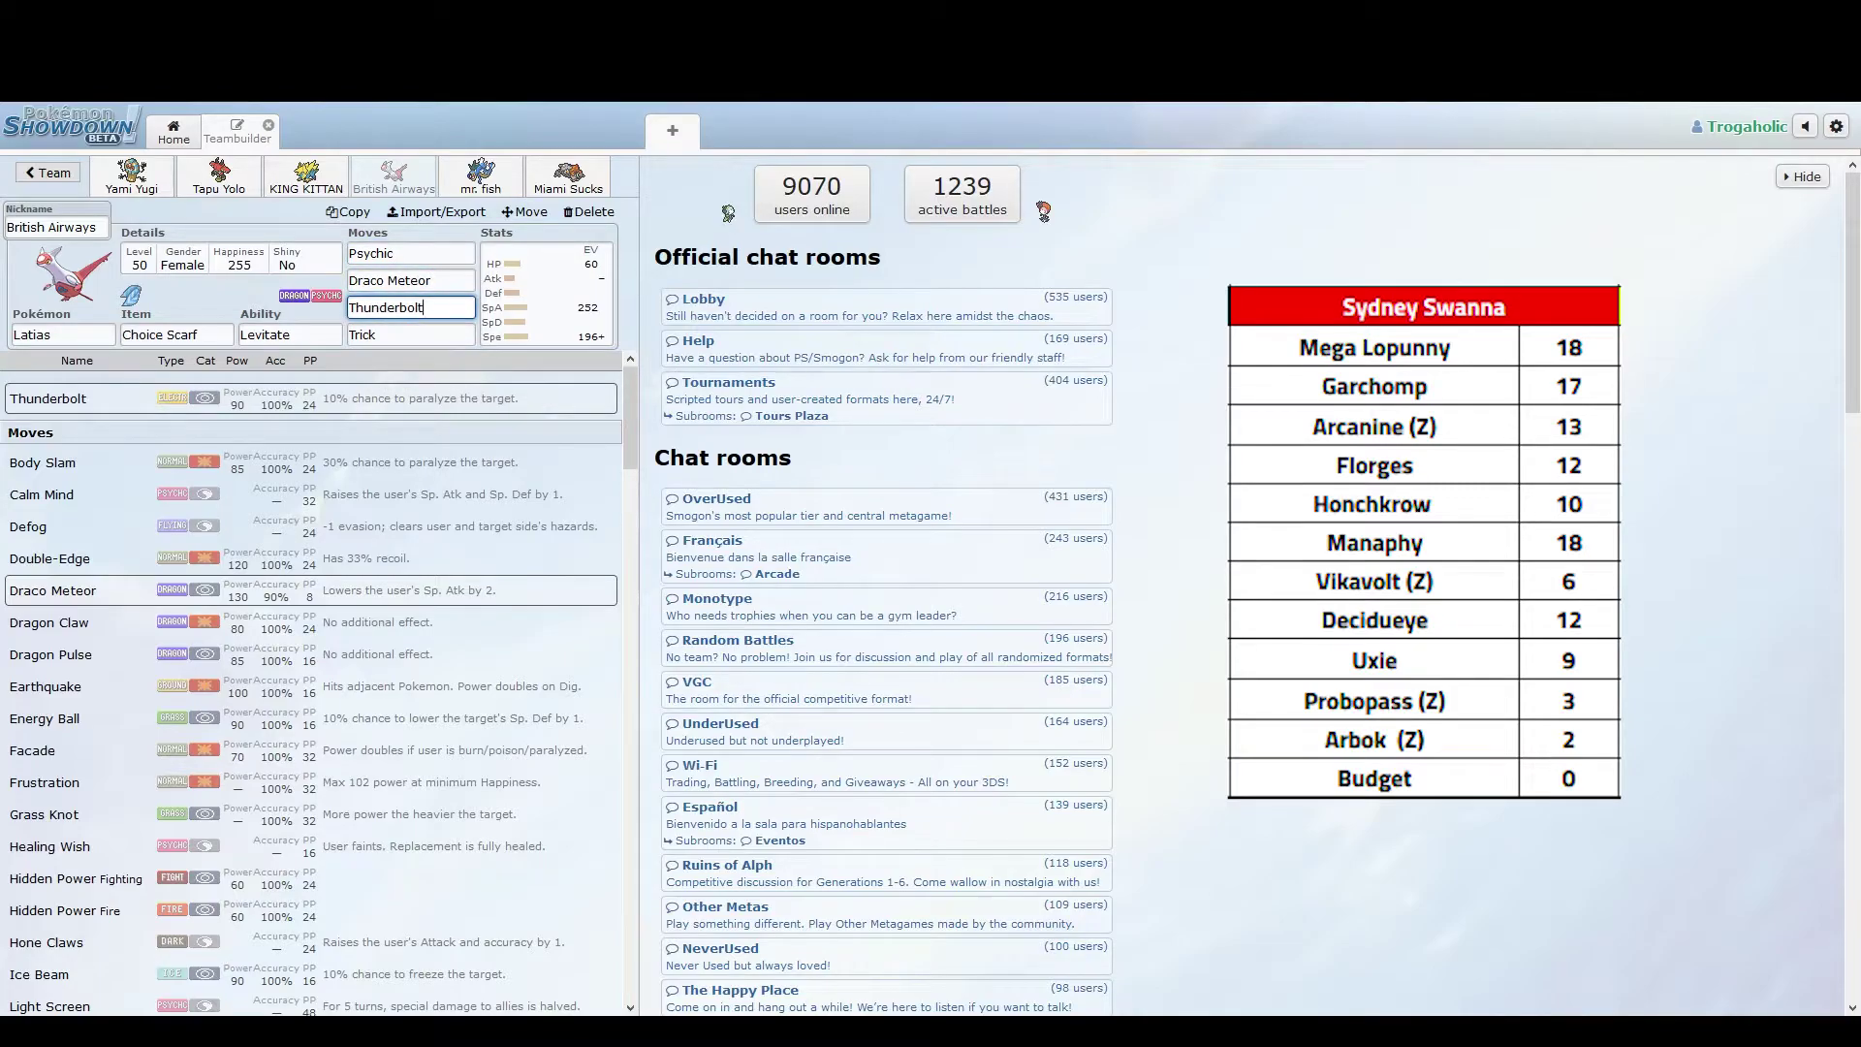
left_click(410, 334)
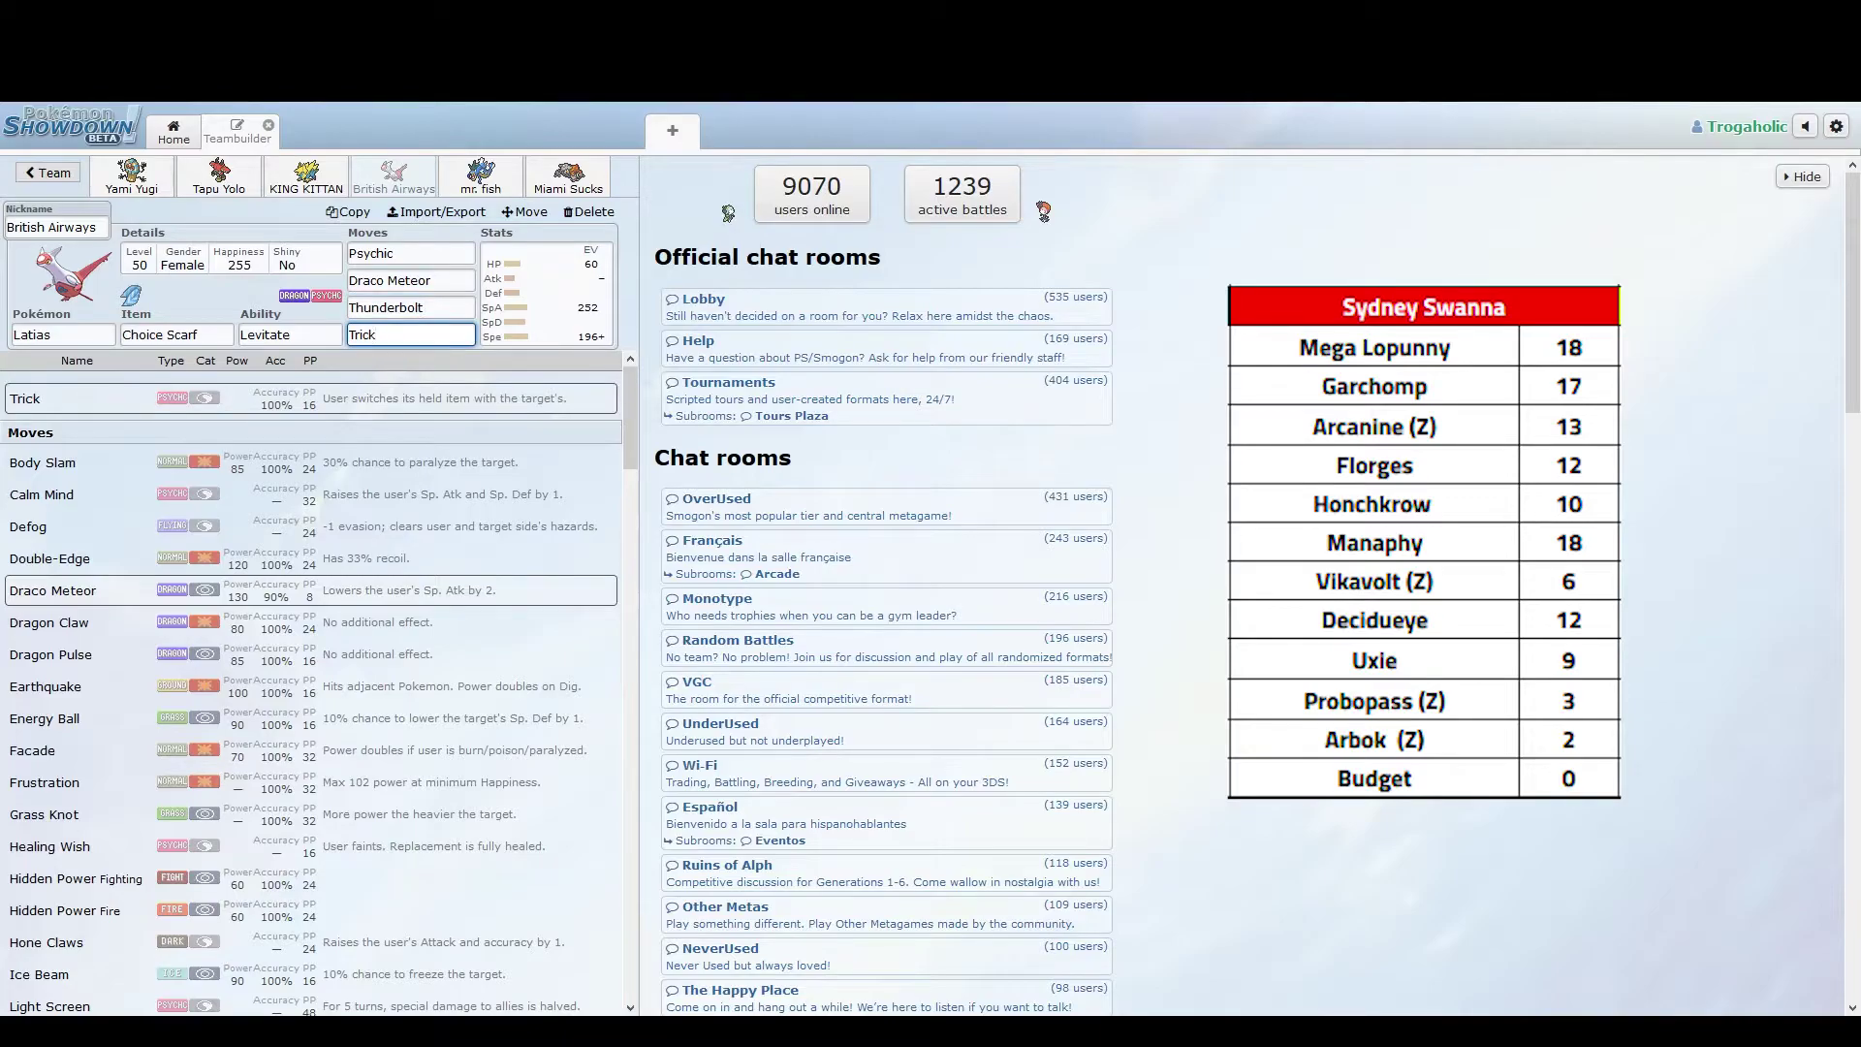
left_click(545, 293)
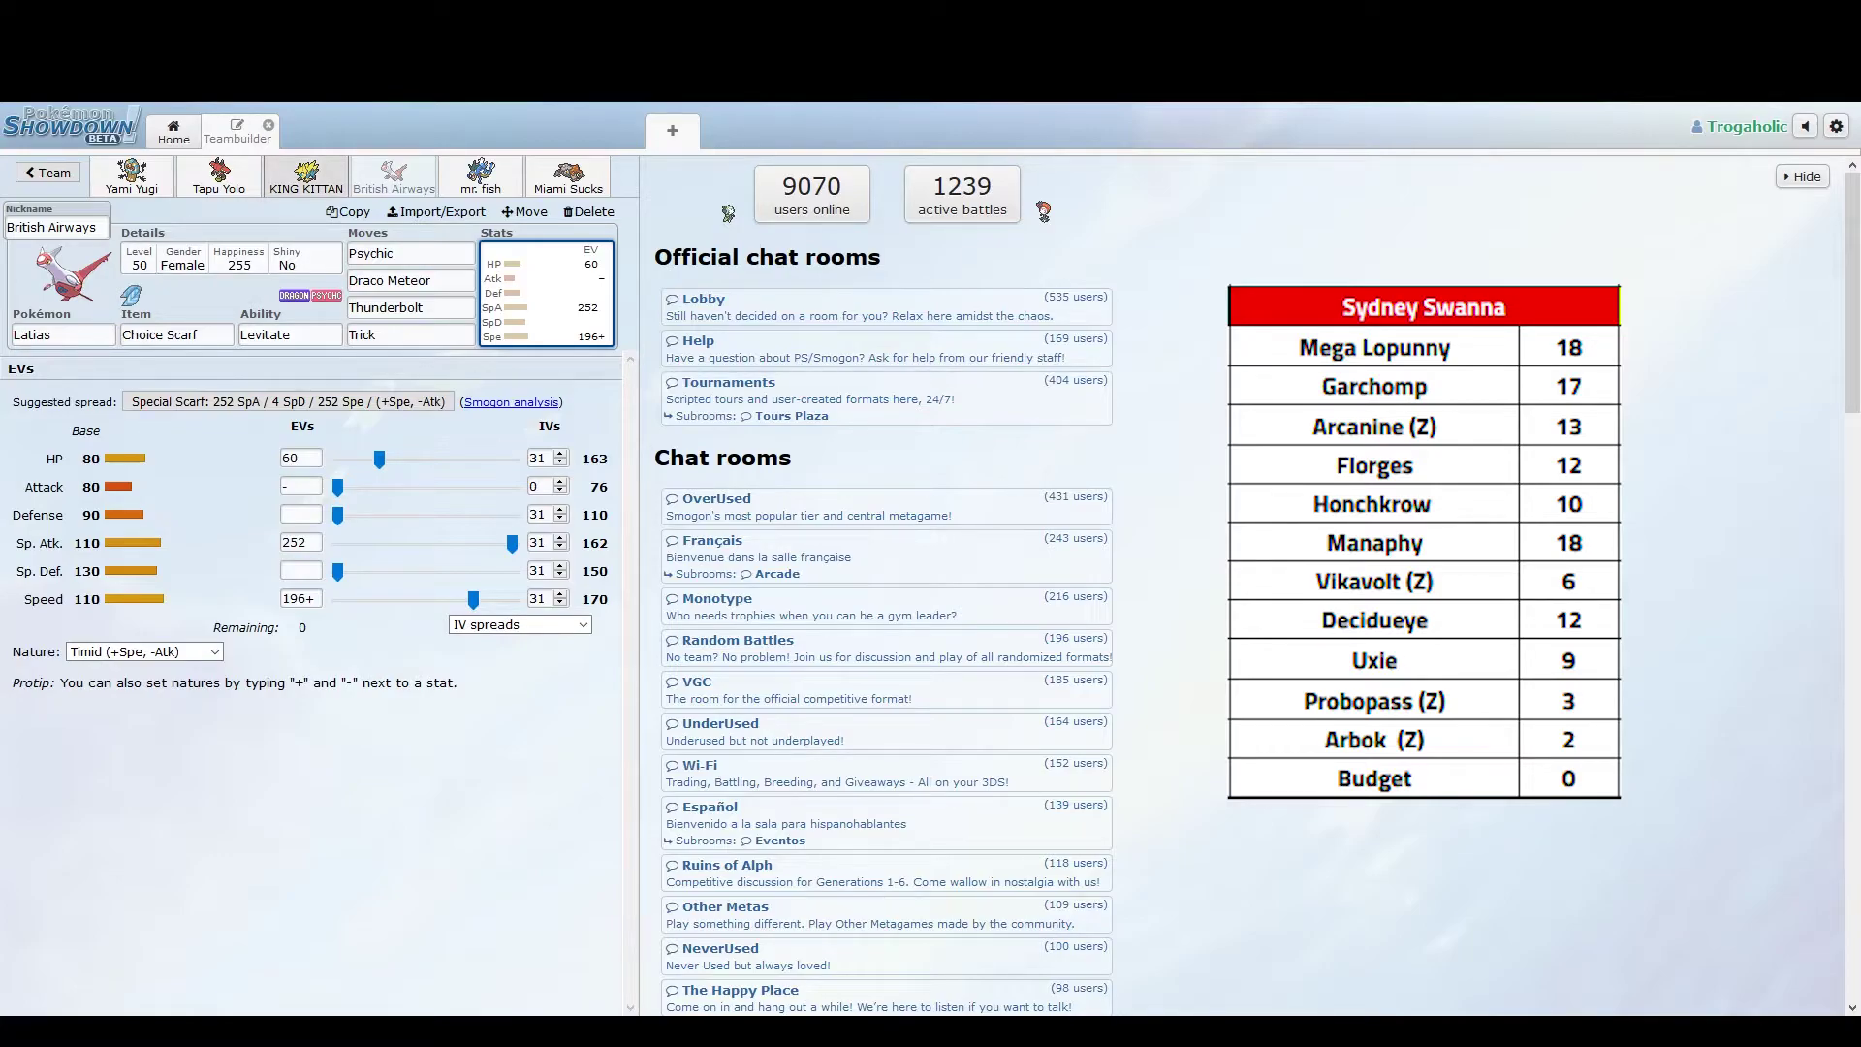
- Compare the spreads of Manectric-Mega and Latias, and set Latias's EVs to 44 HP and 212 Speed
left_click(307, 176)
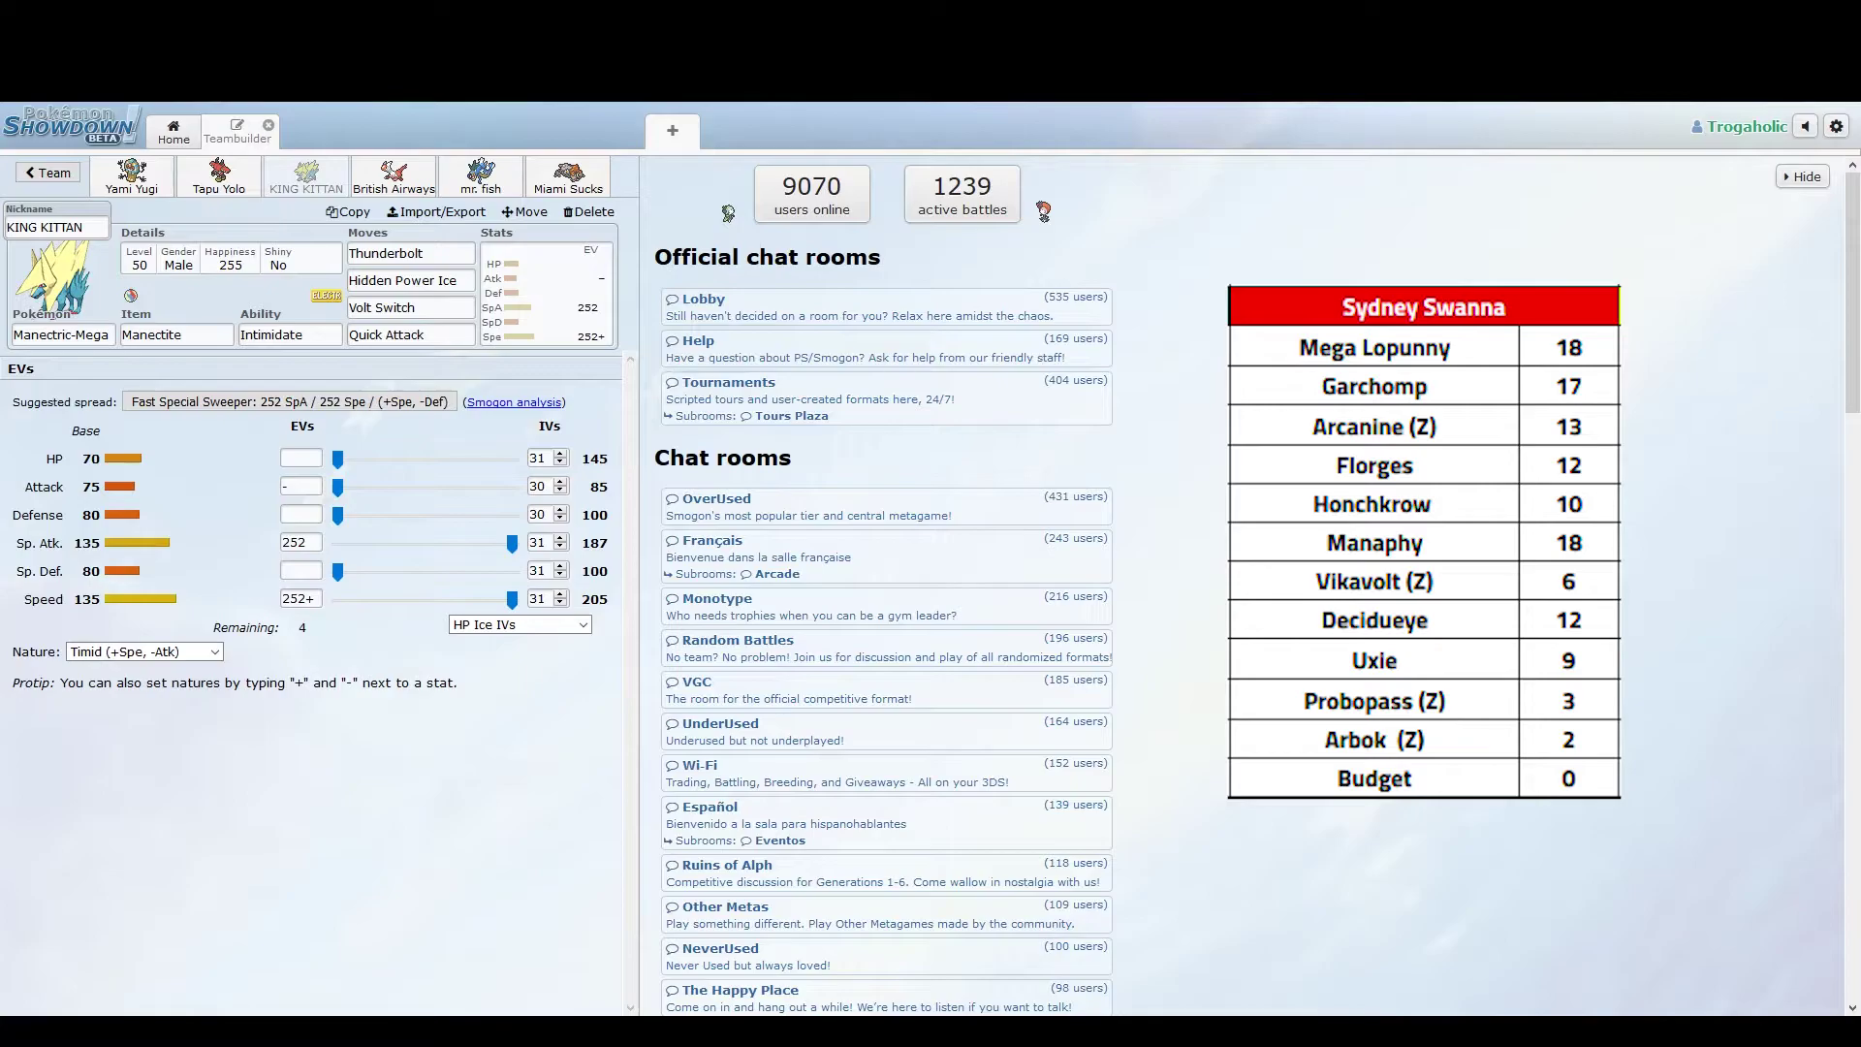
left_click(392, 176)
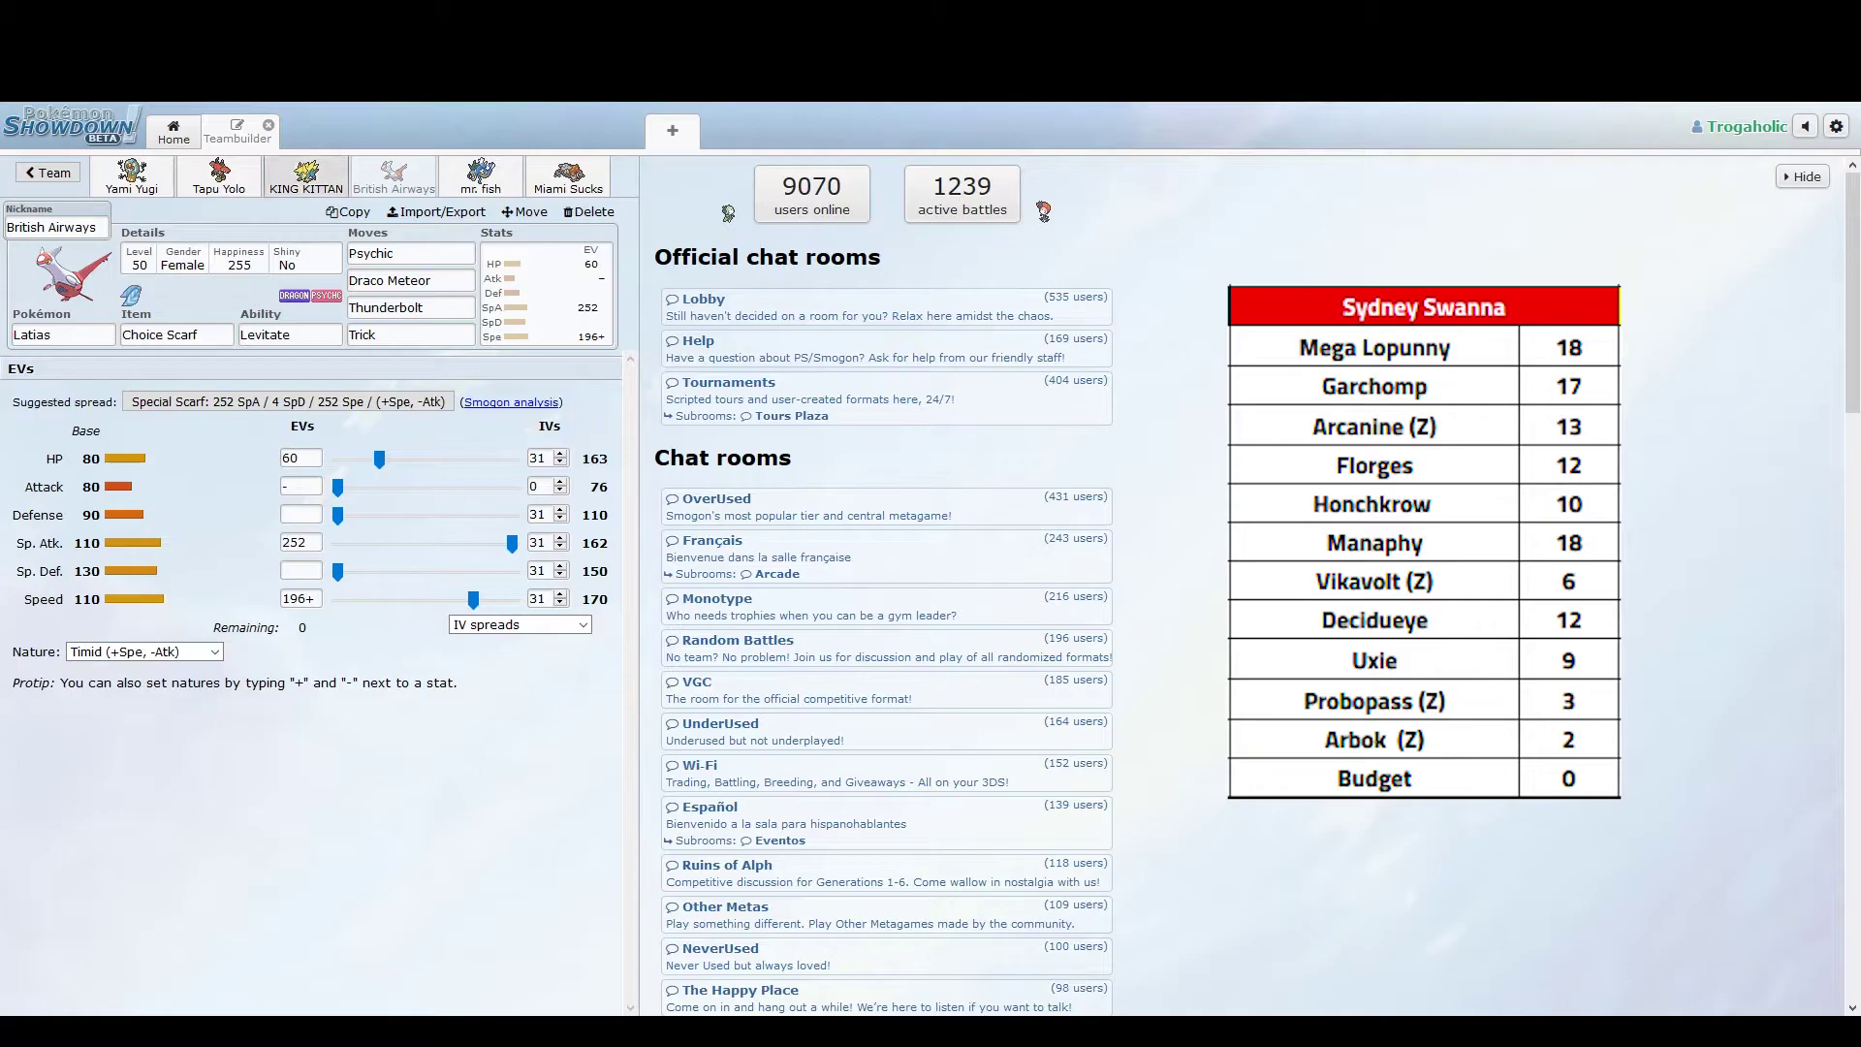
left_click(305, 176)
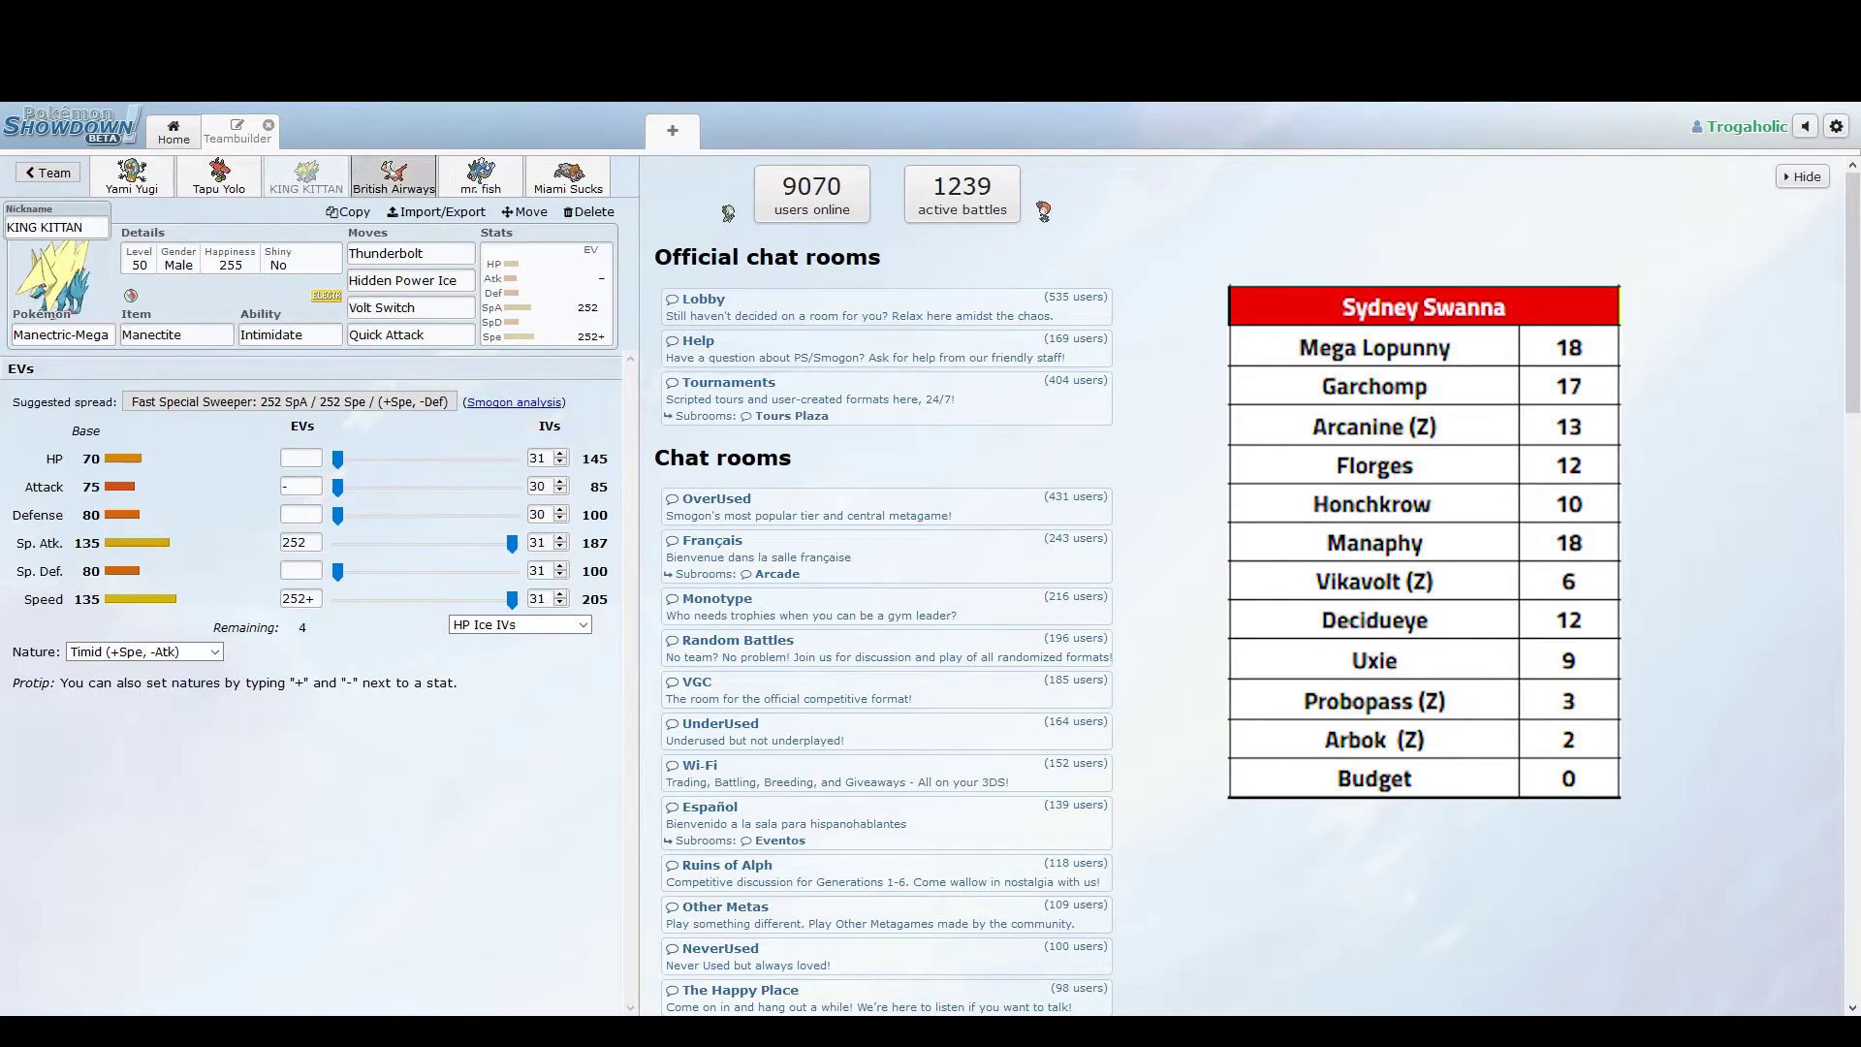
left_click(393, 178)
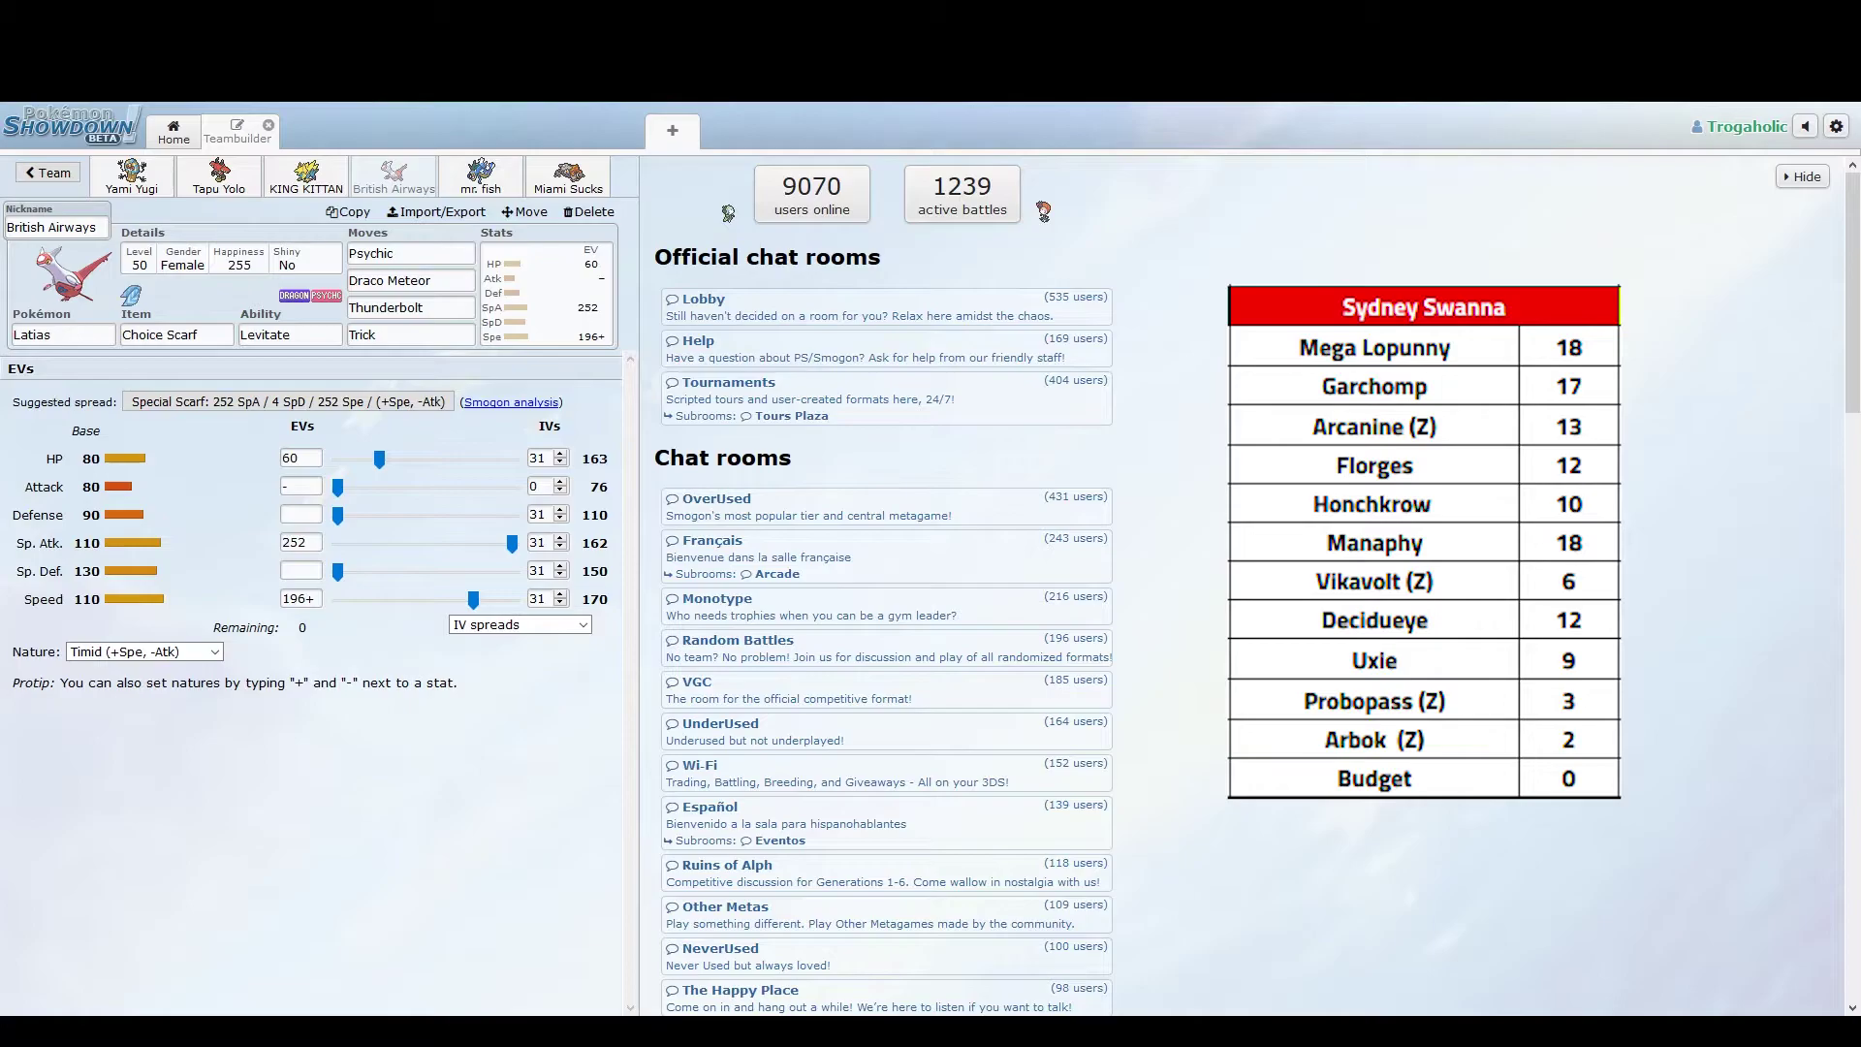
left_click_drag(379, 460, 367, 458)
left_click_drag(473, 599, 484, 599)
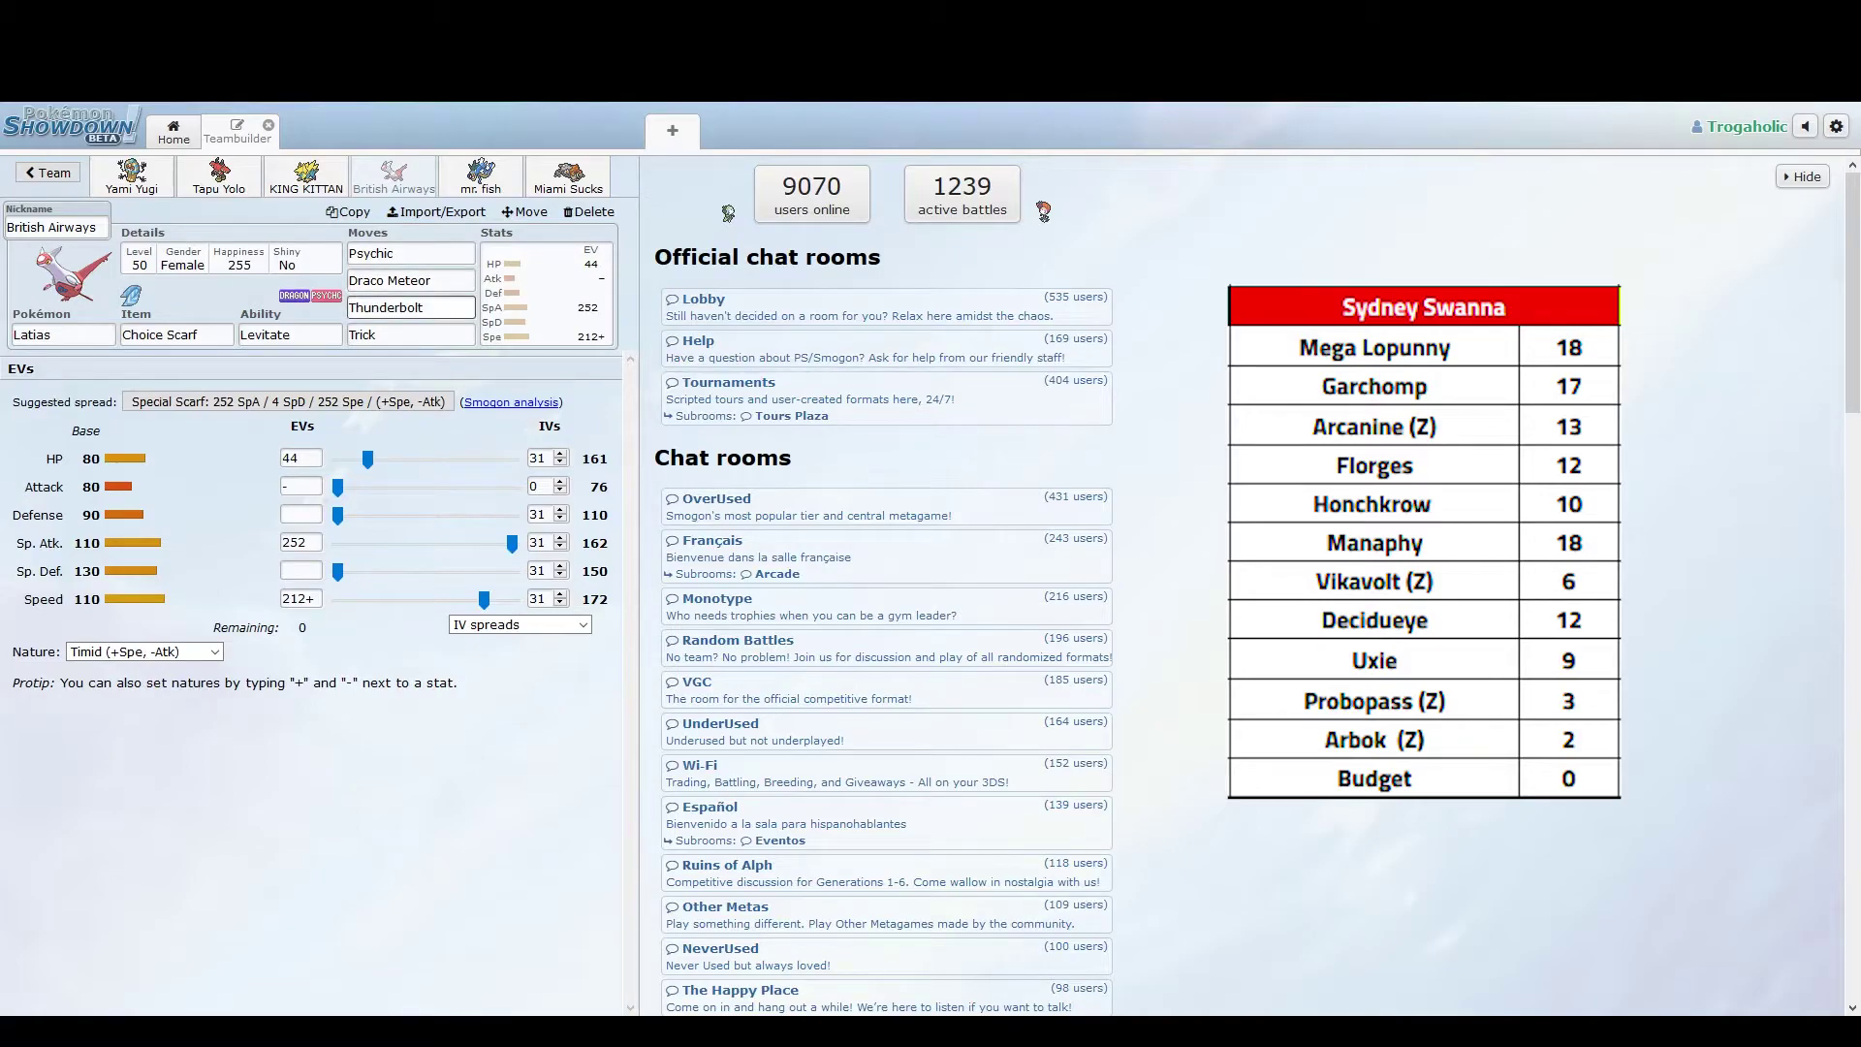
- Switch to the Gyarados set and review its Bounce move, held item and EV spread
left_click(480, 177)
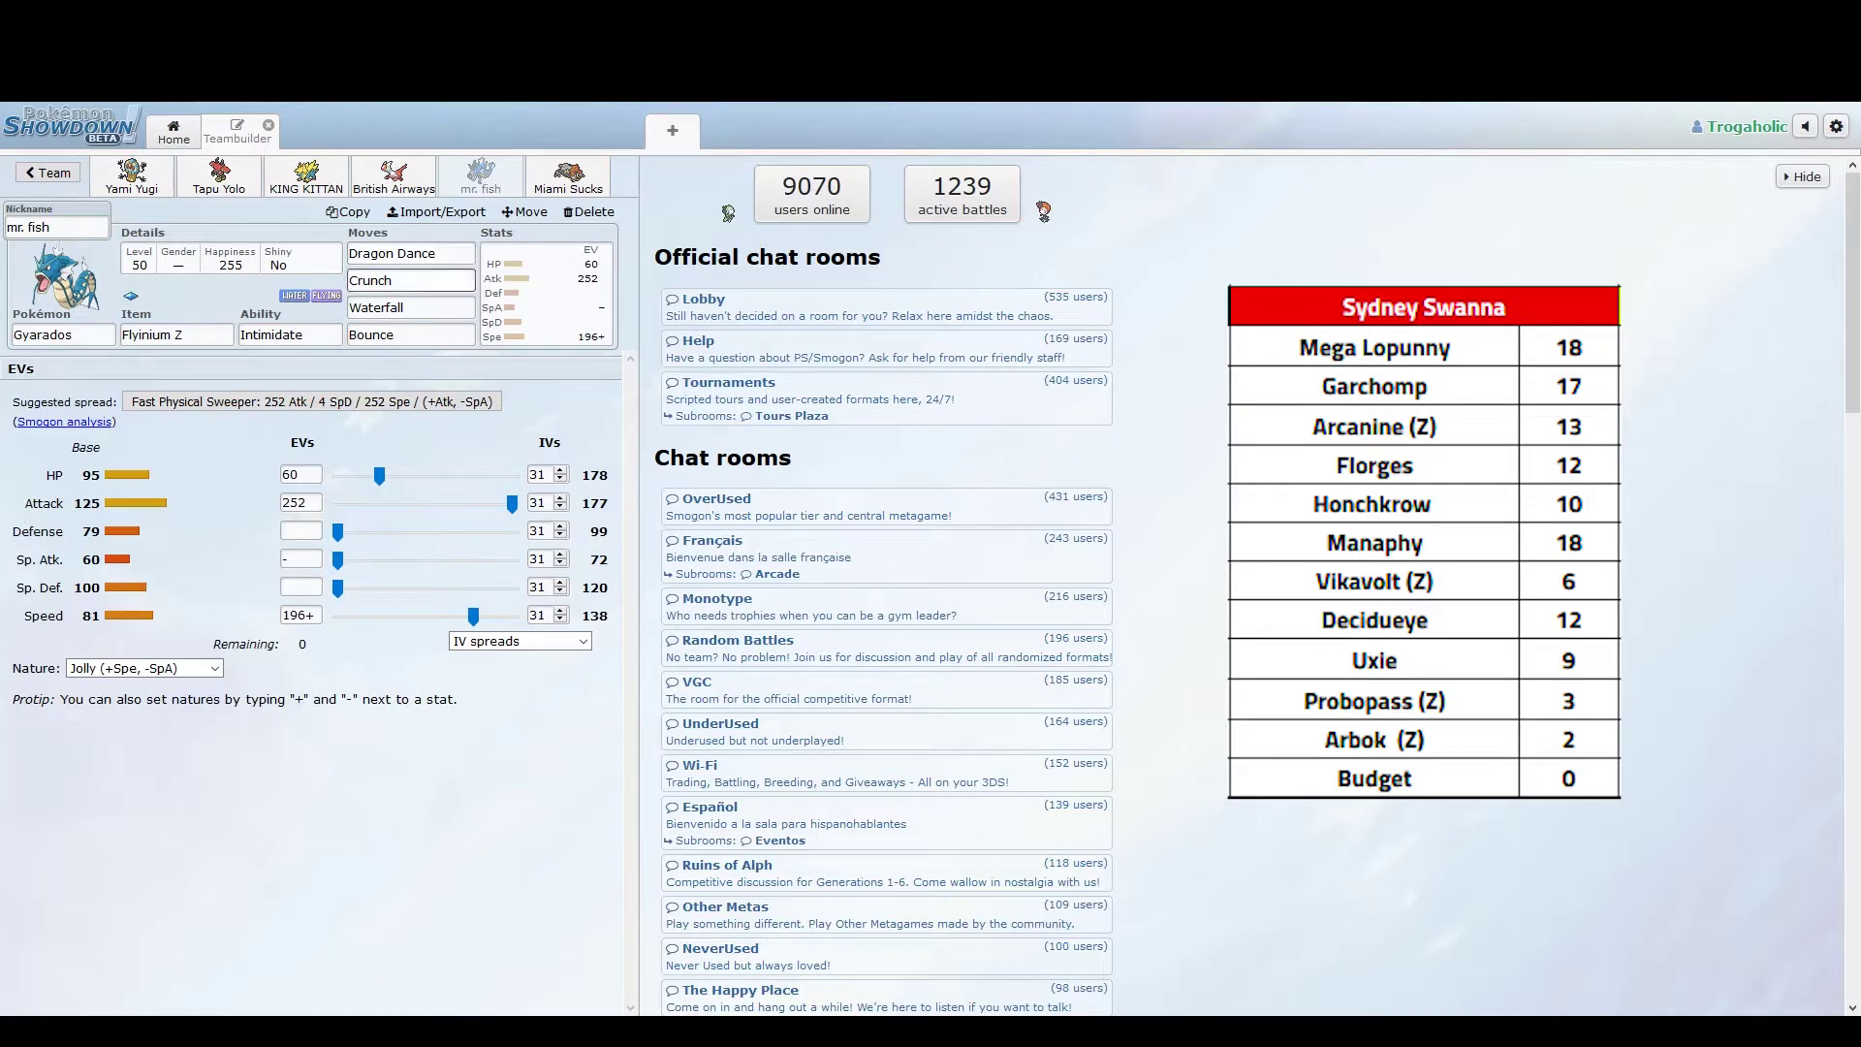
left_click(410, 334)
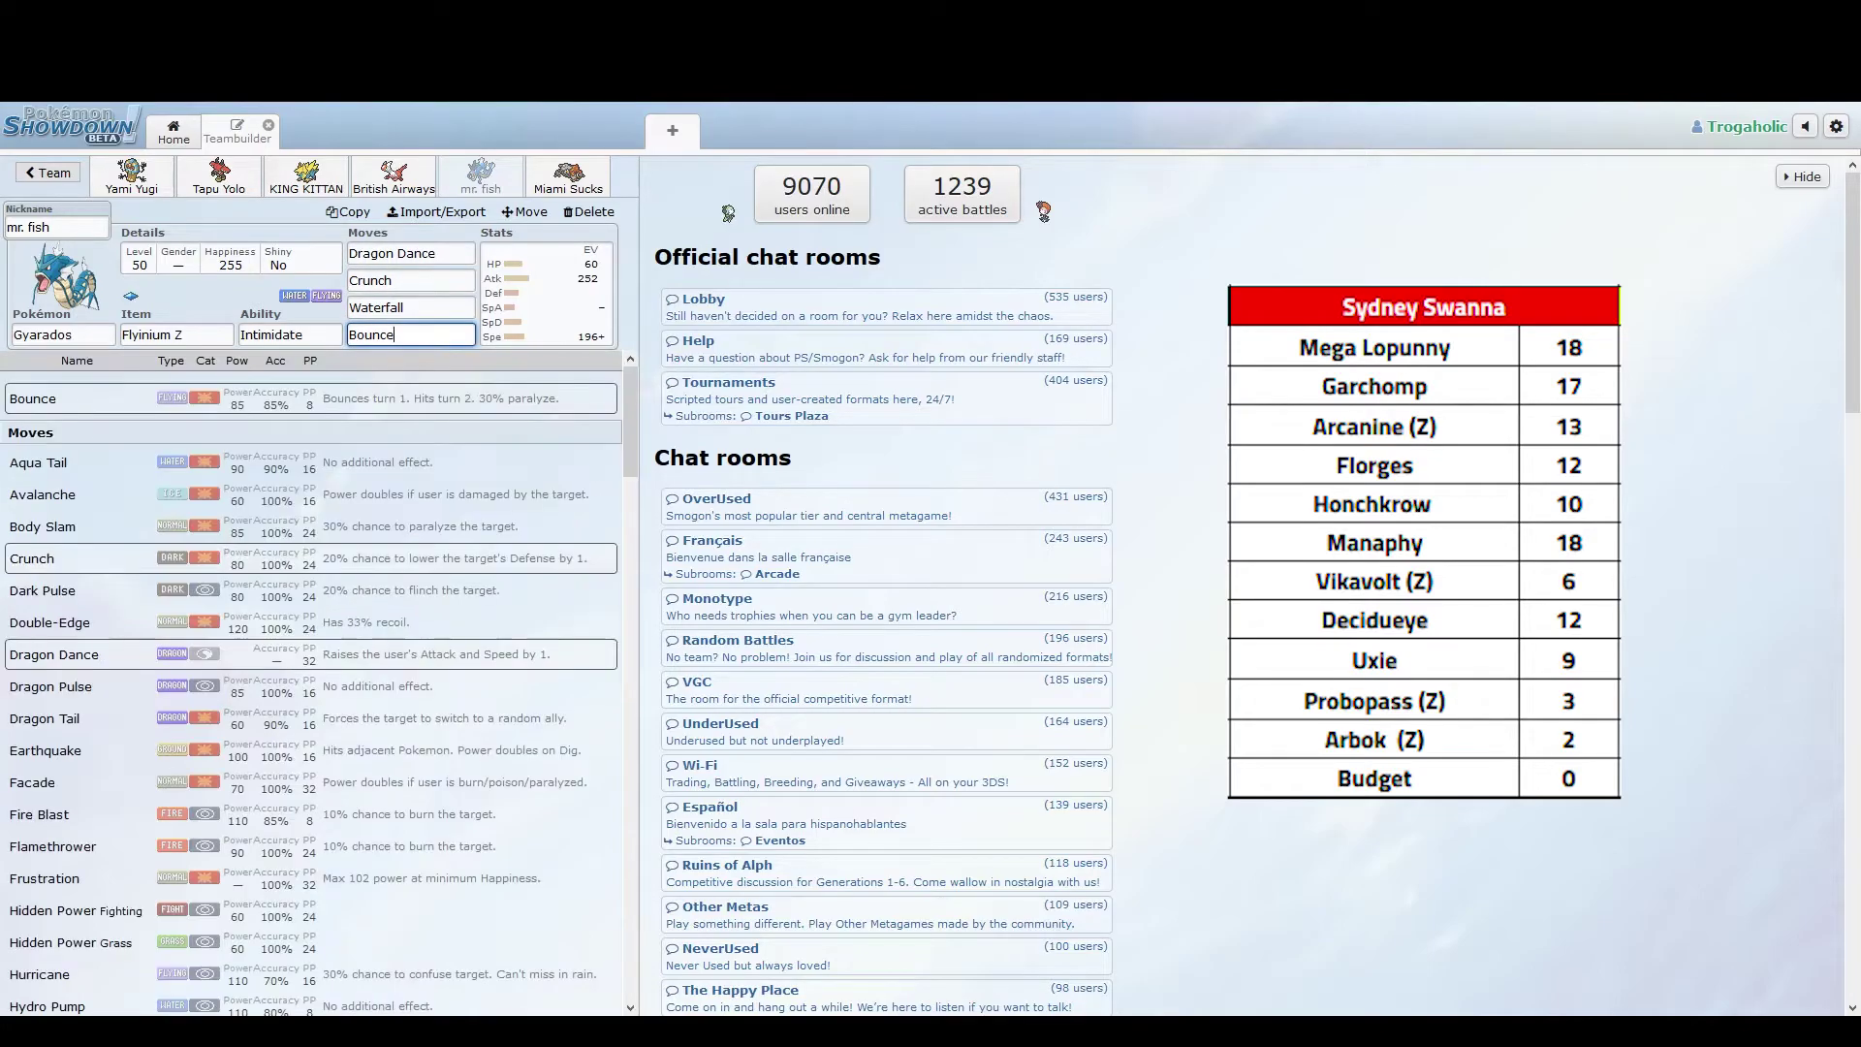
left_click(177, 335)
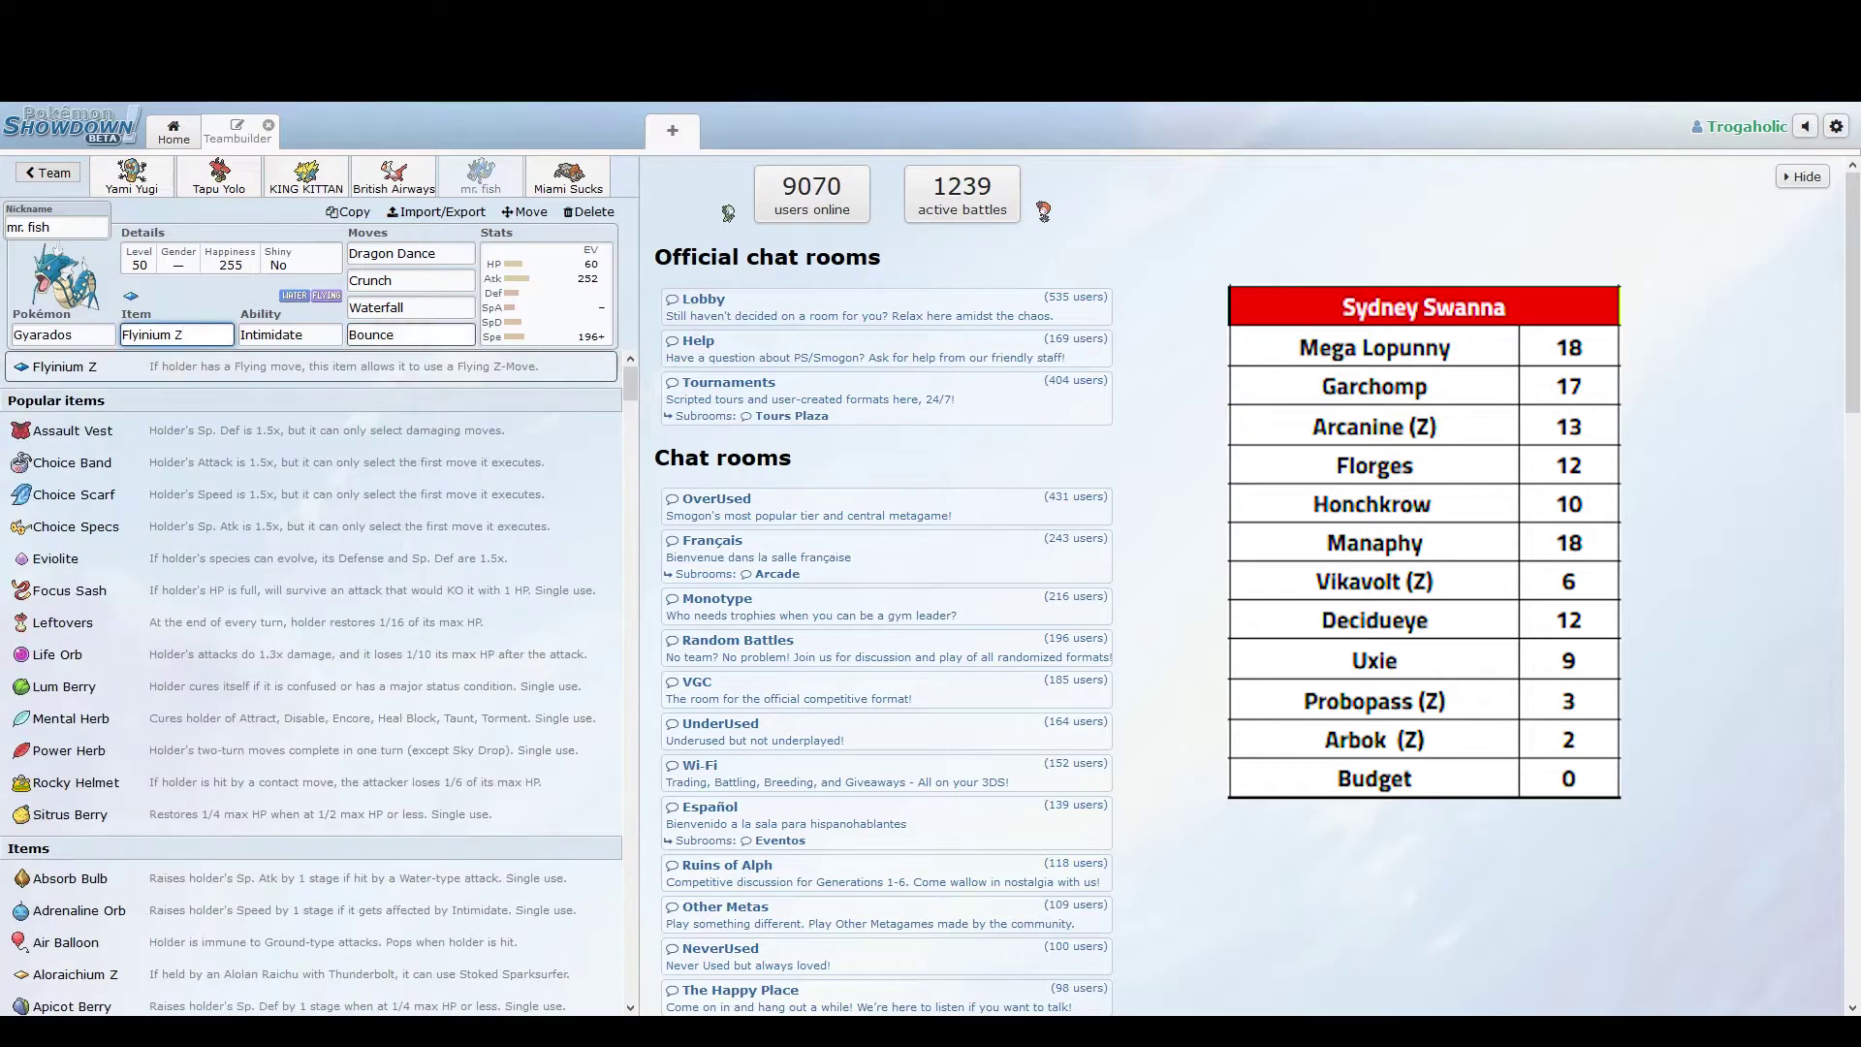
left_click(410, 334)
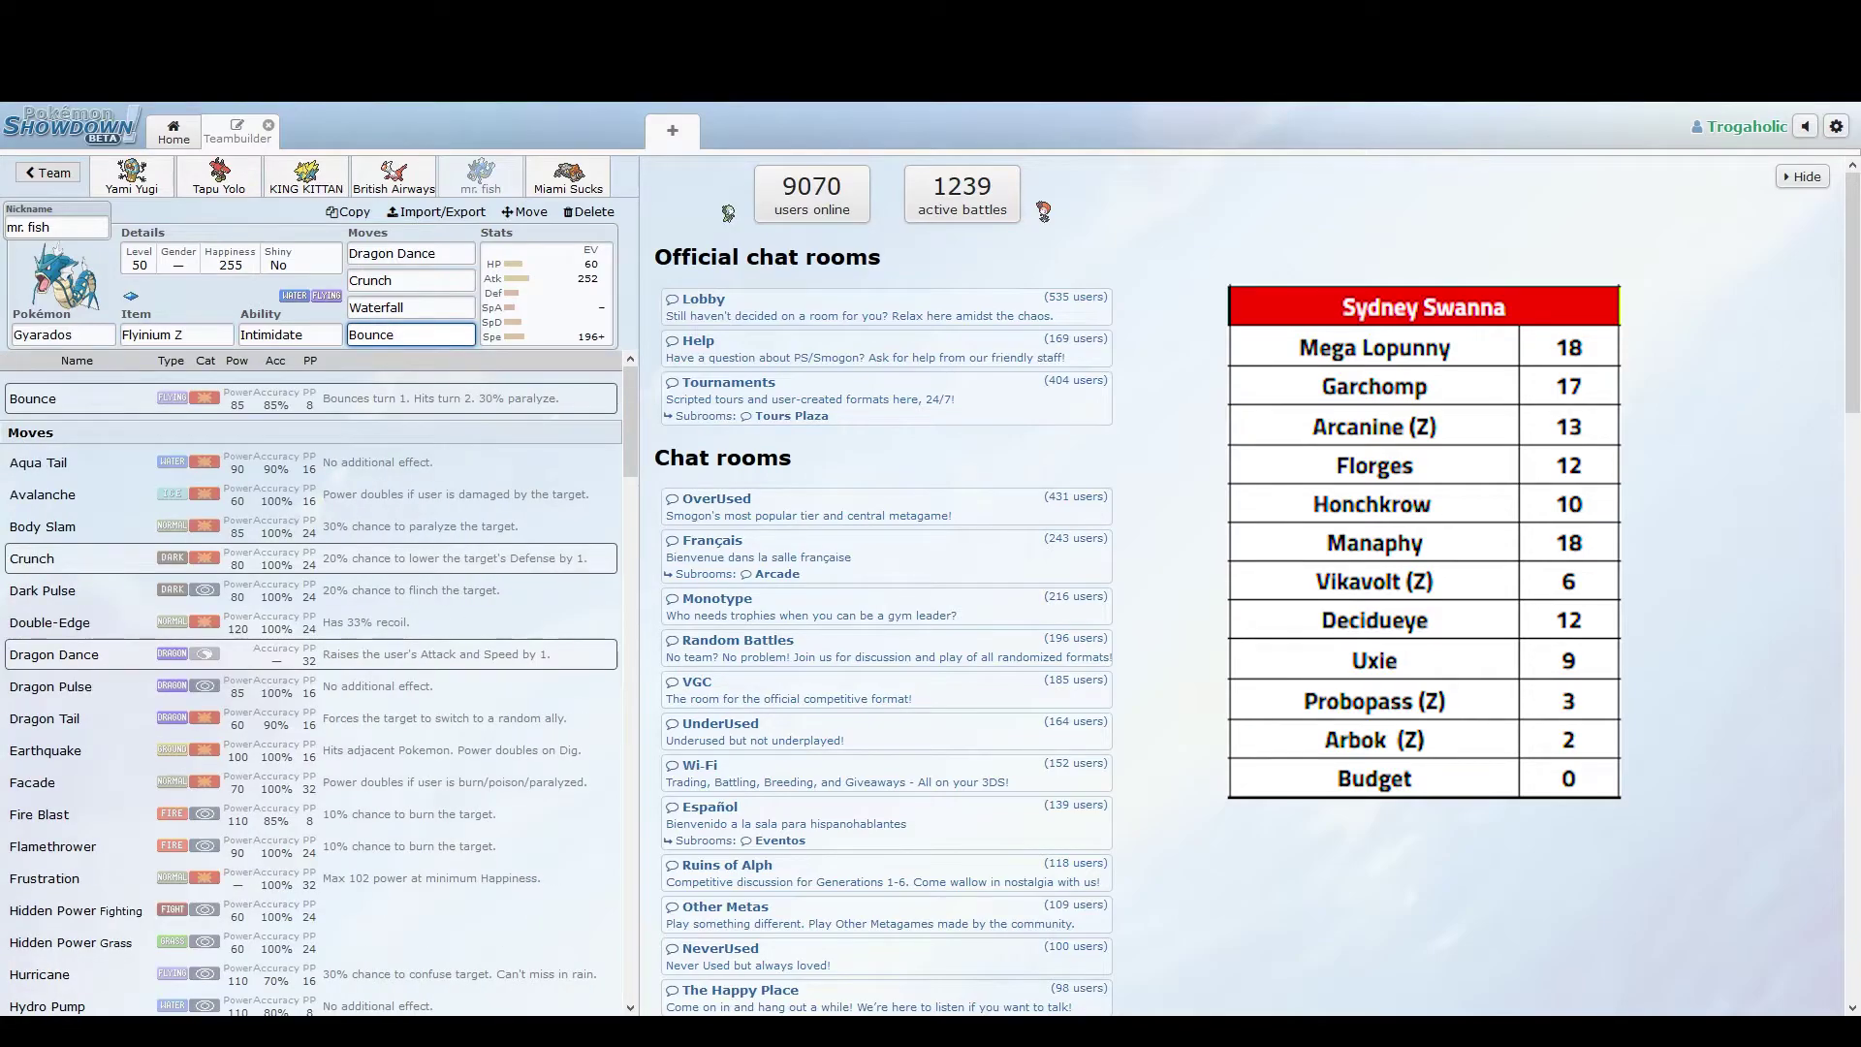
left_click(546, 293)
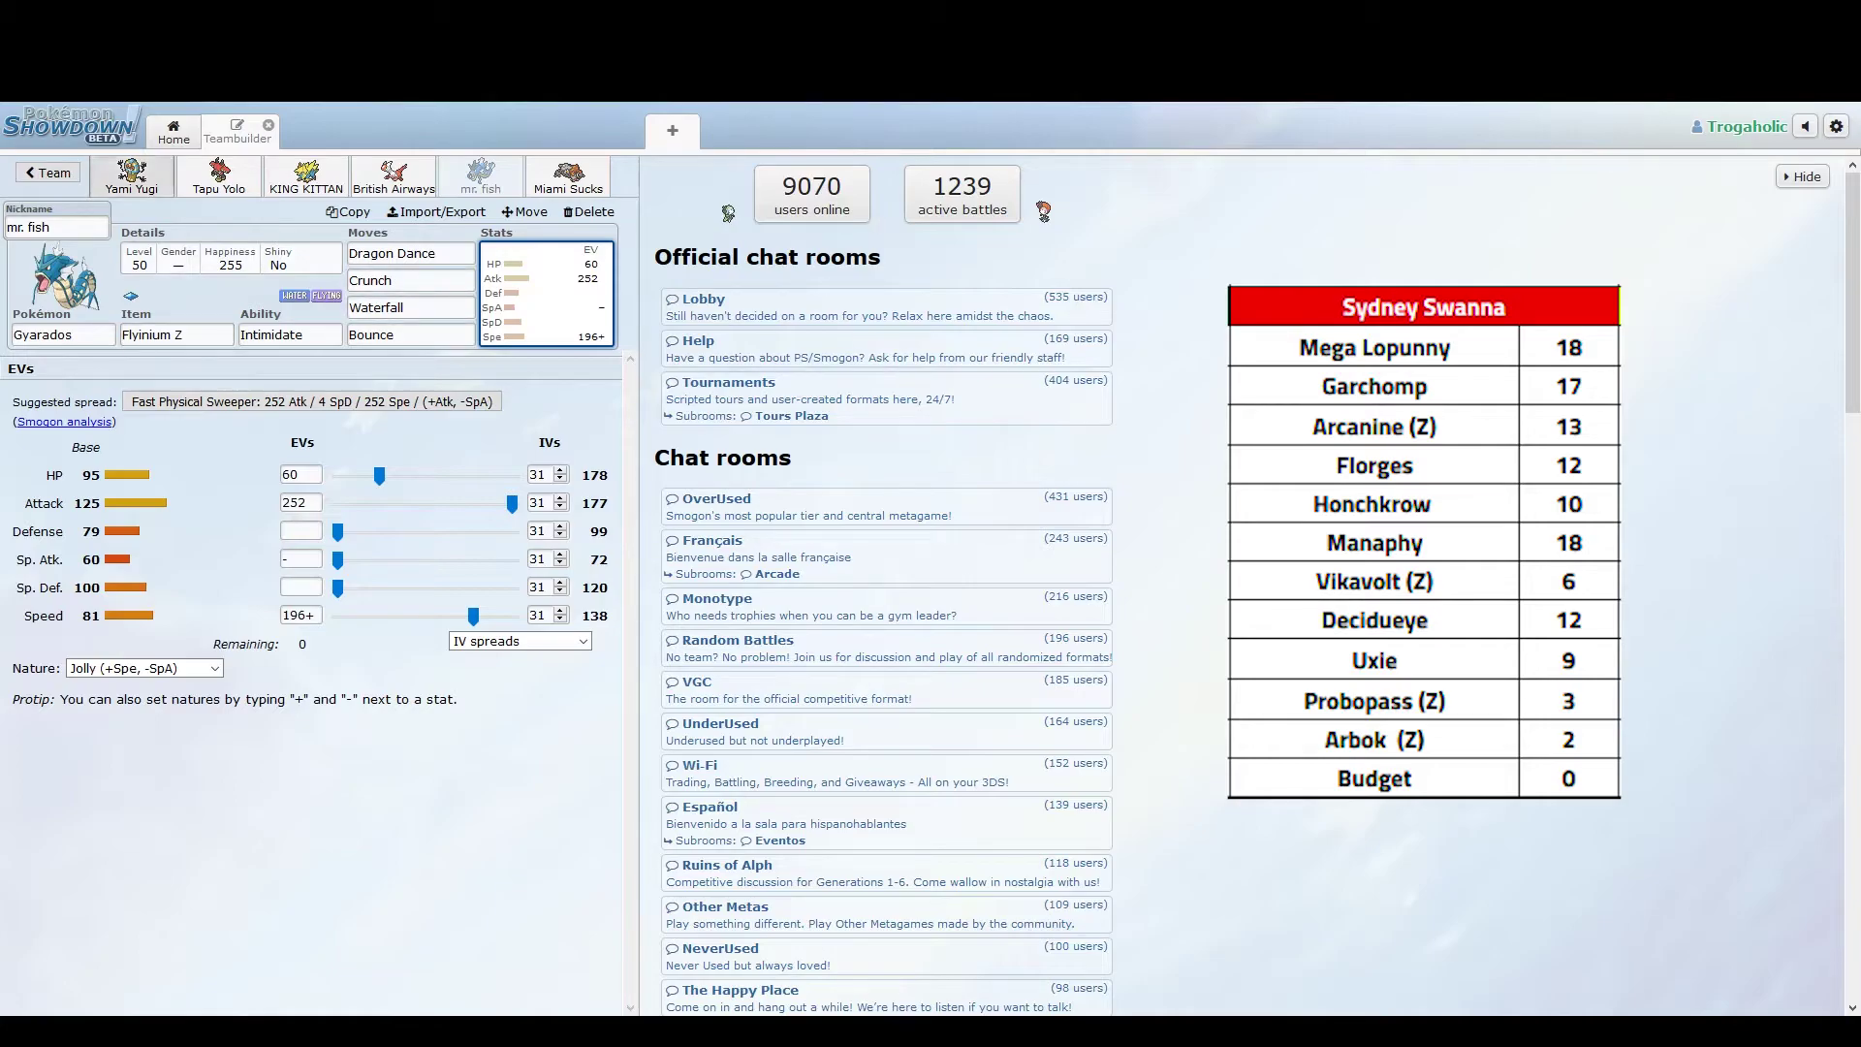
- Check the EV spreads of Cofagrigus and Manectric-Mega, and review Gyarados's Crunch, Waterfall and Bounce moves
left_click(132, 176)
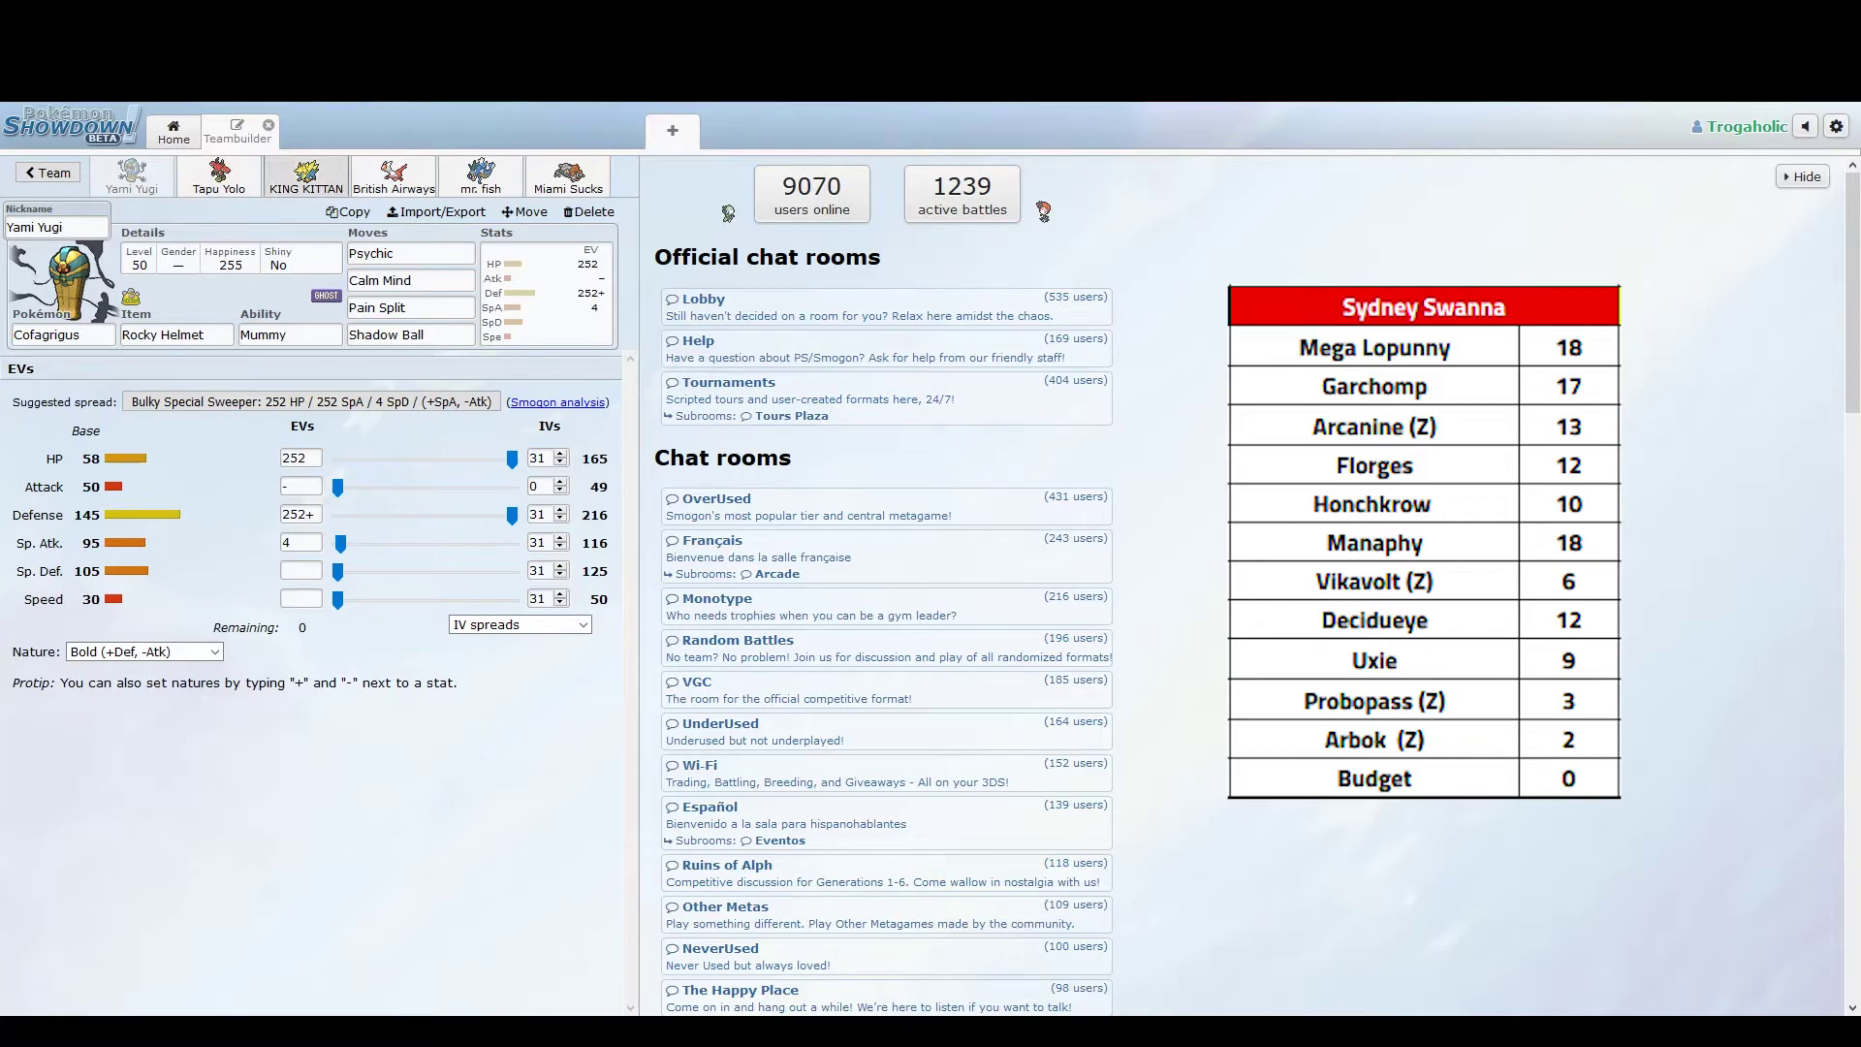
left_click(306, 177)
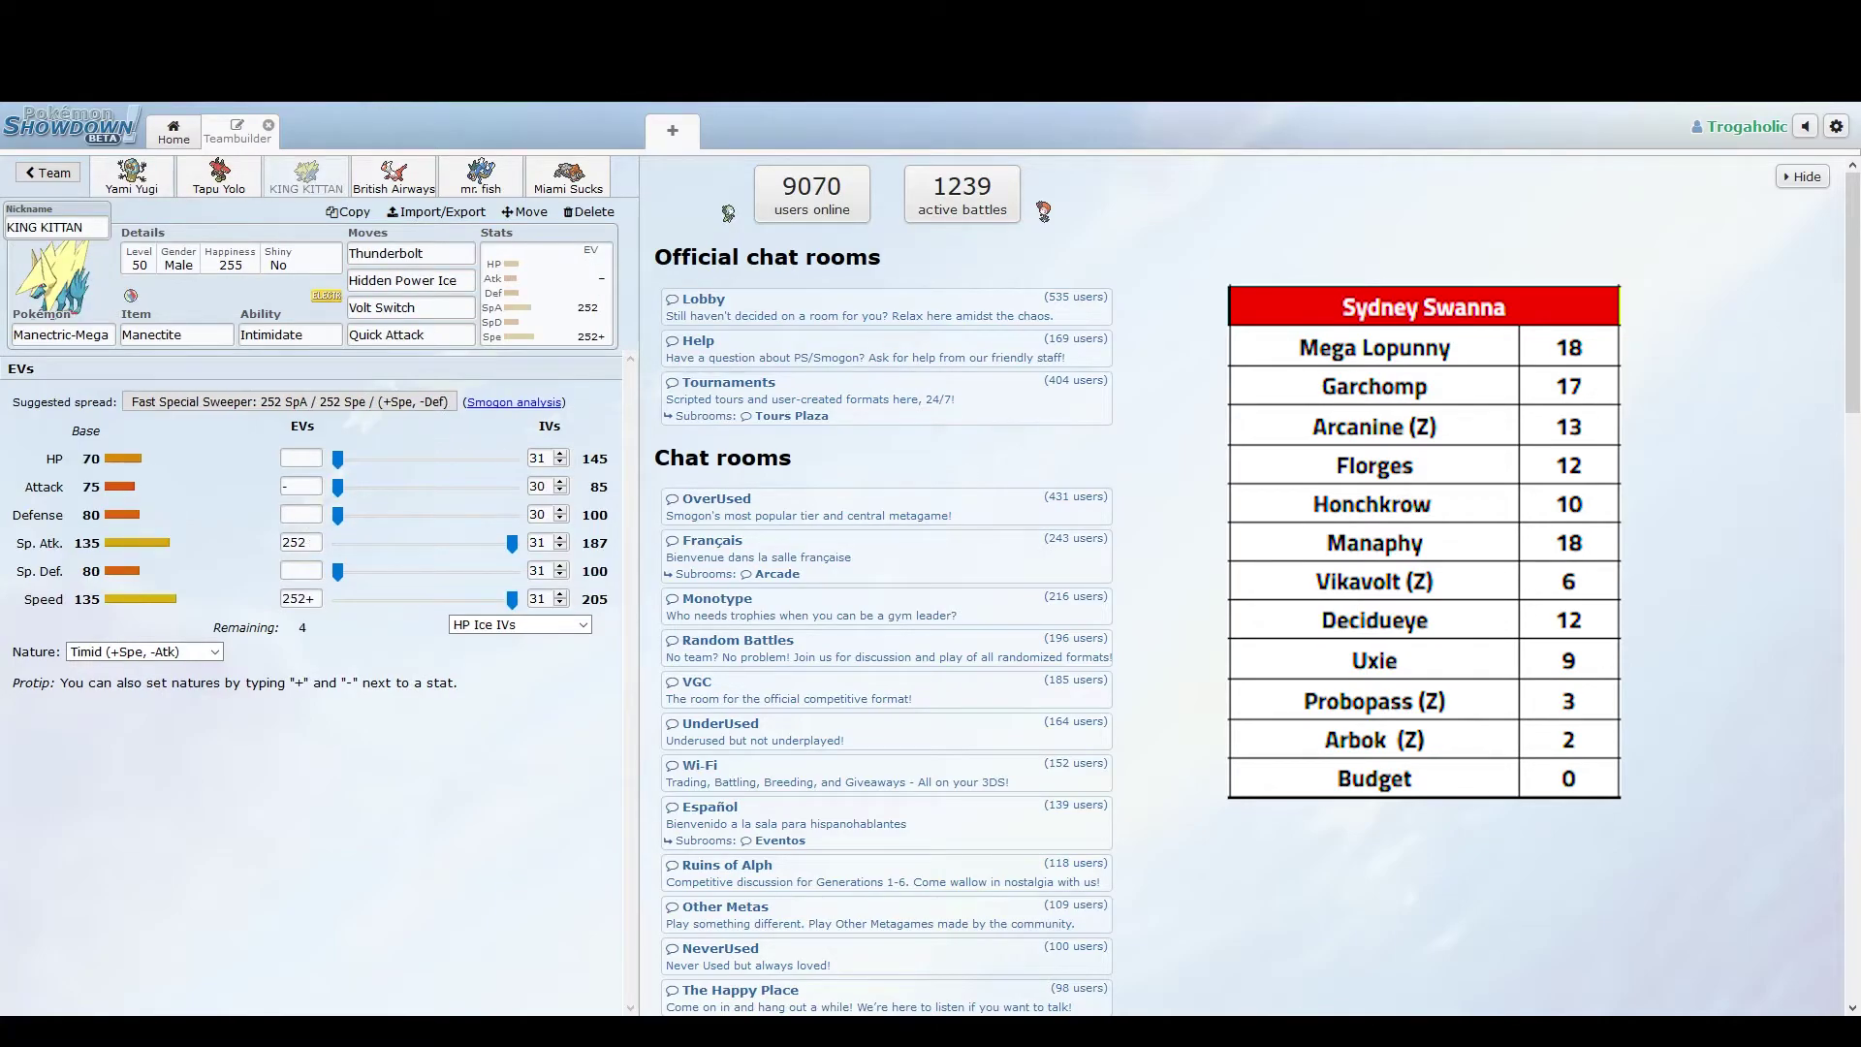
left_click(480, 177)
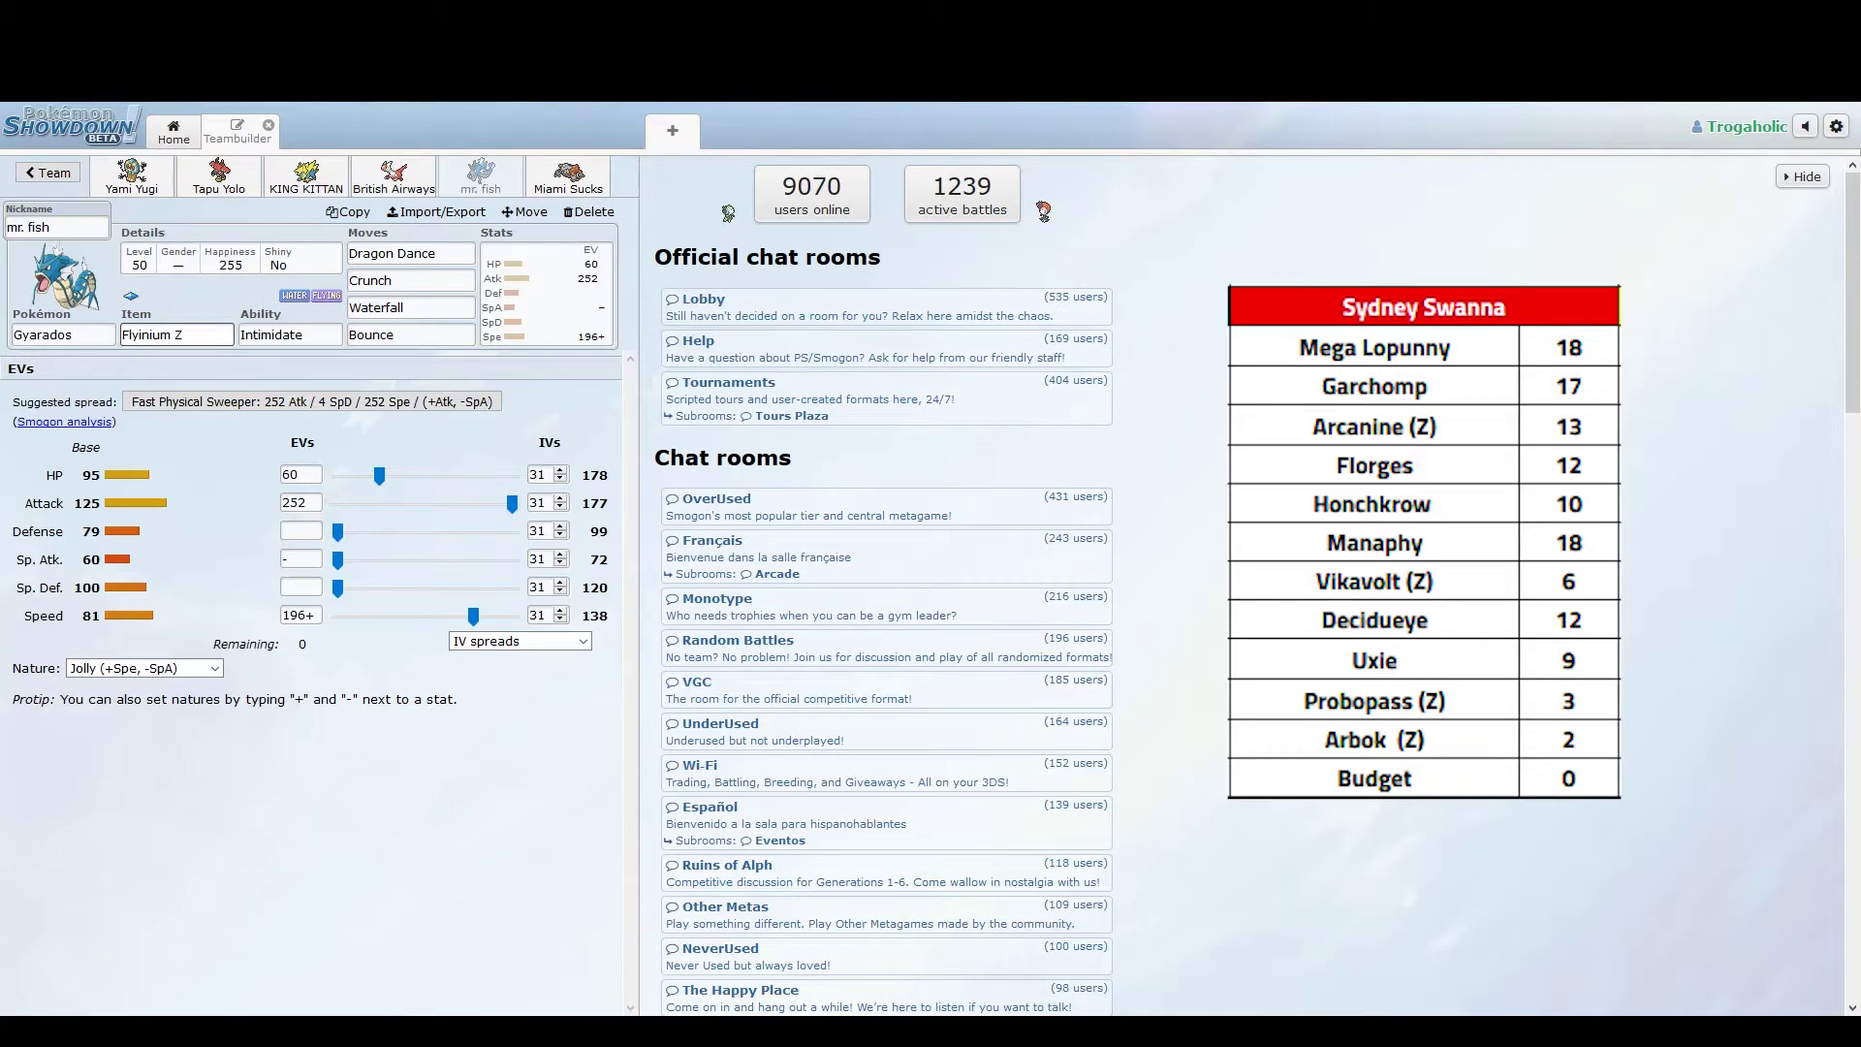
left_click(411, 280)
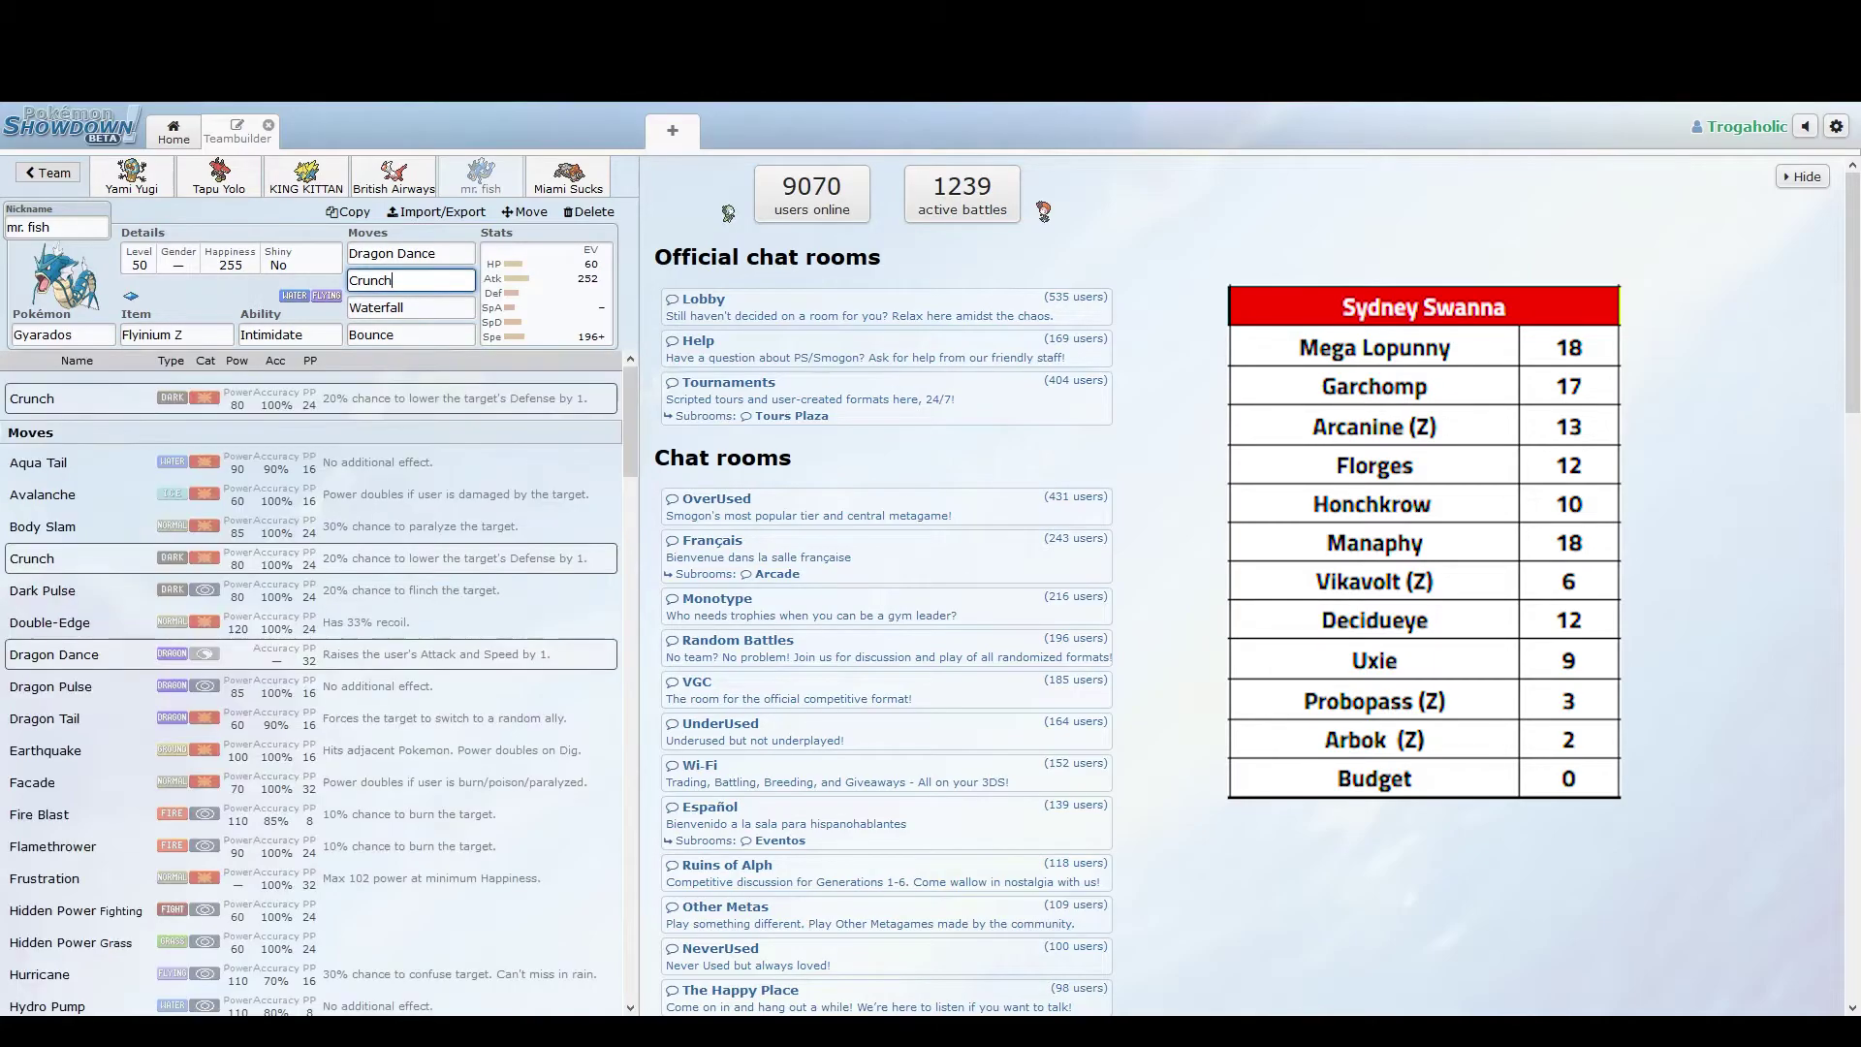
left_click(411, 307)
left_click(411, 334)
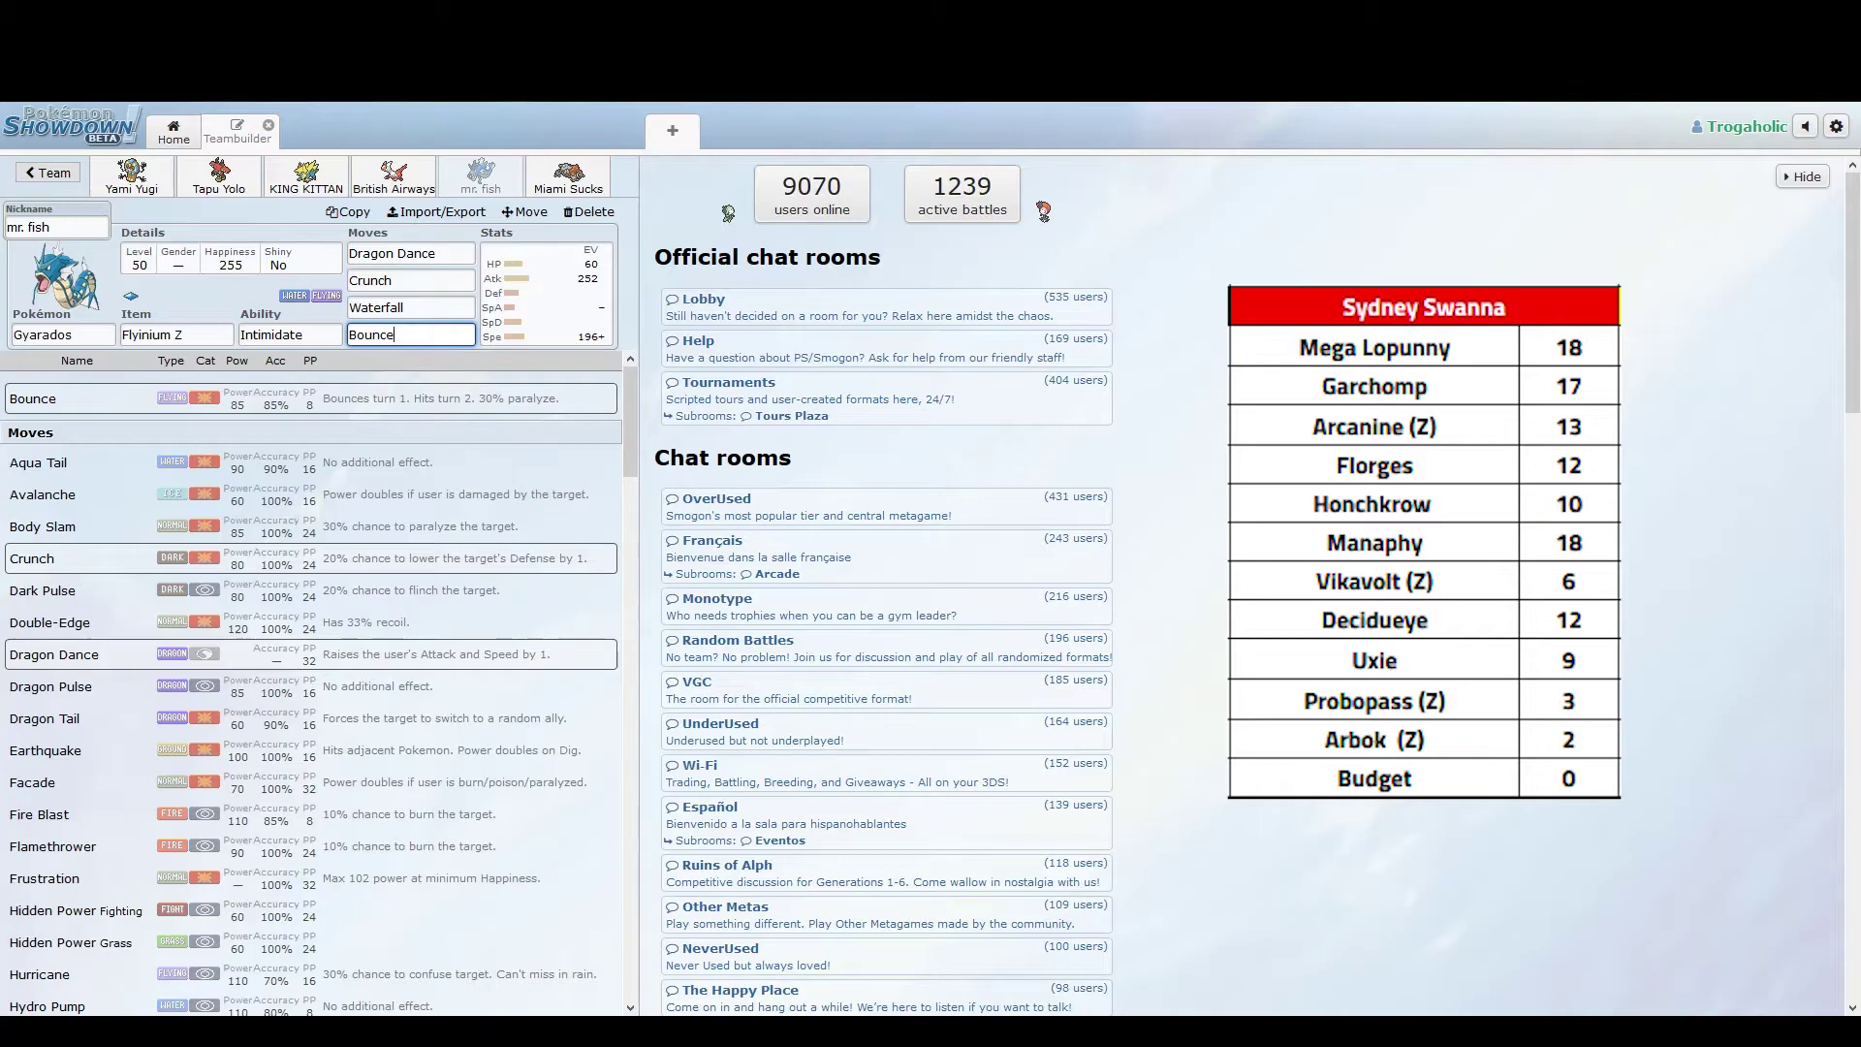
- Switch to the Heatran set and review its four moves and EV spread
left_click(567, 175)
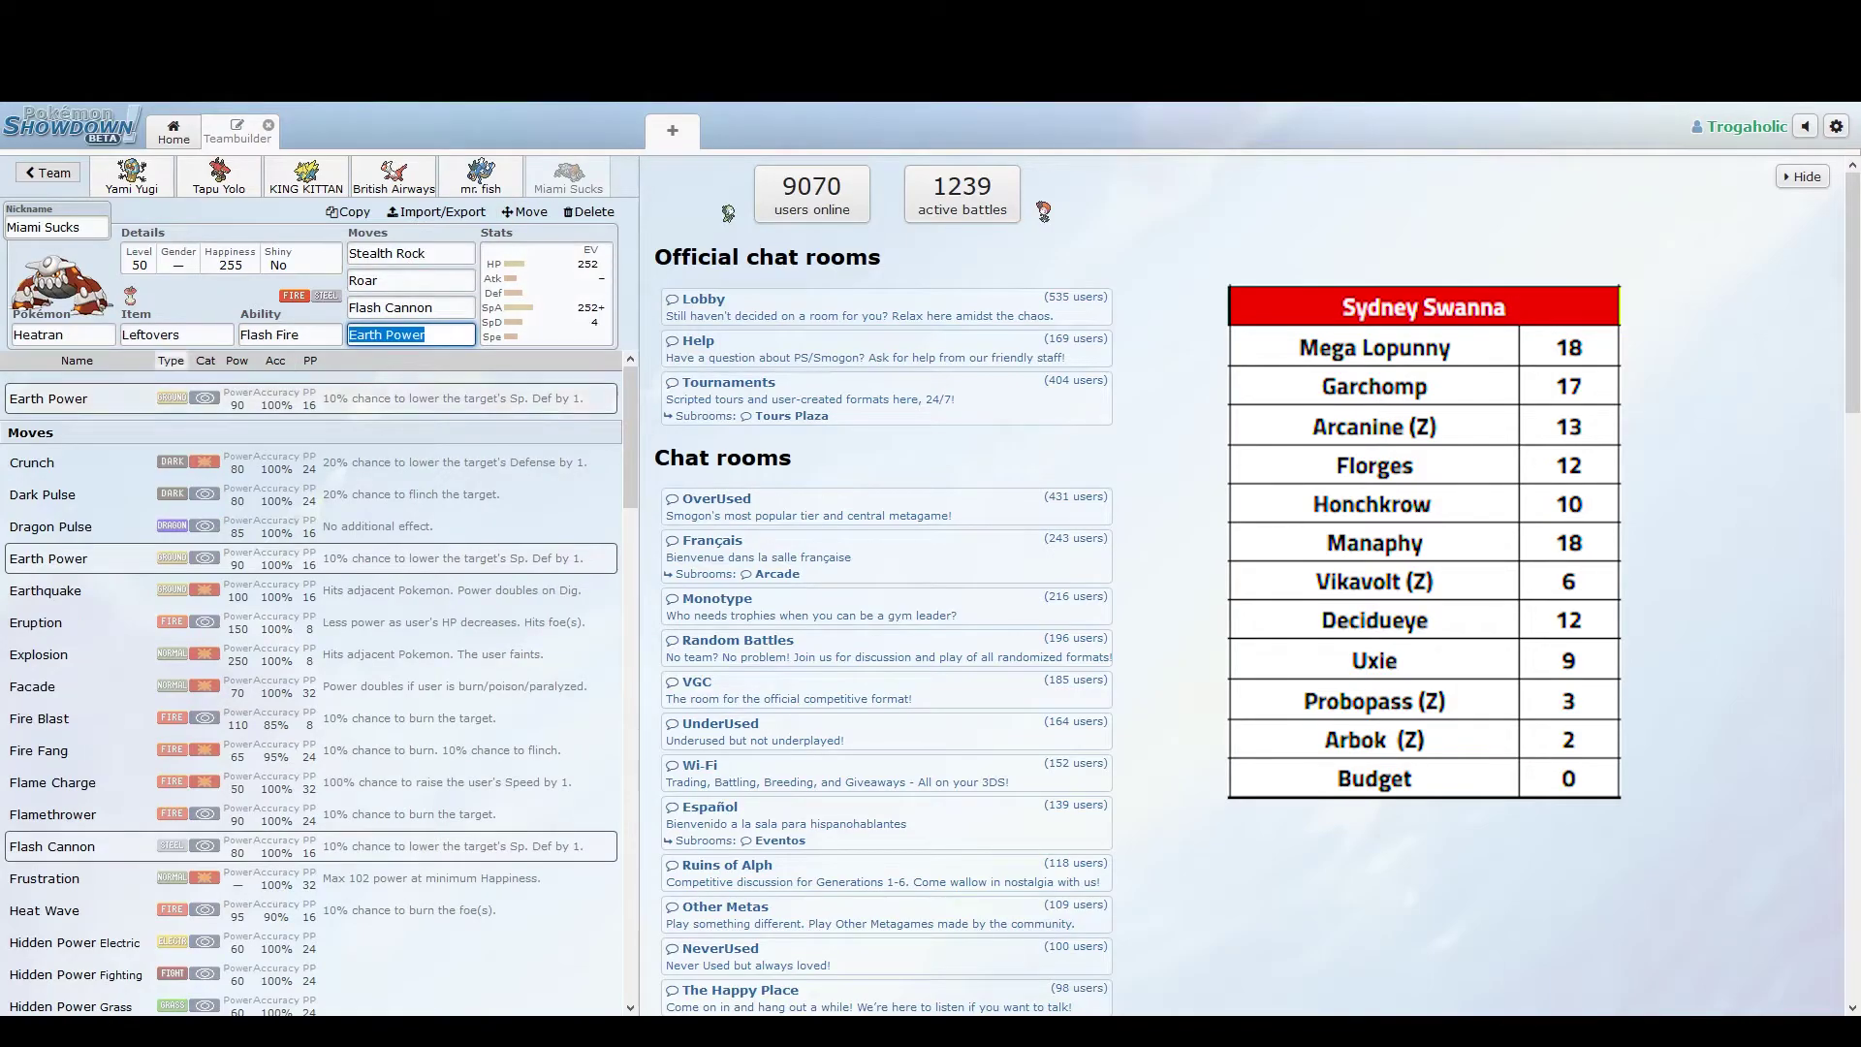
left_click(425, 253)
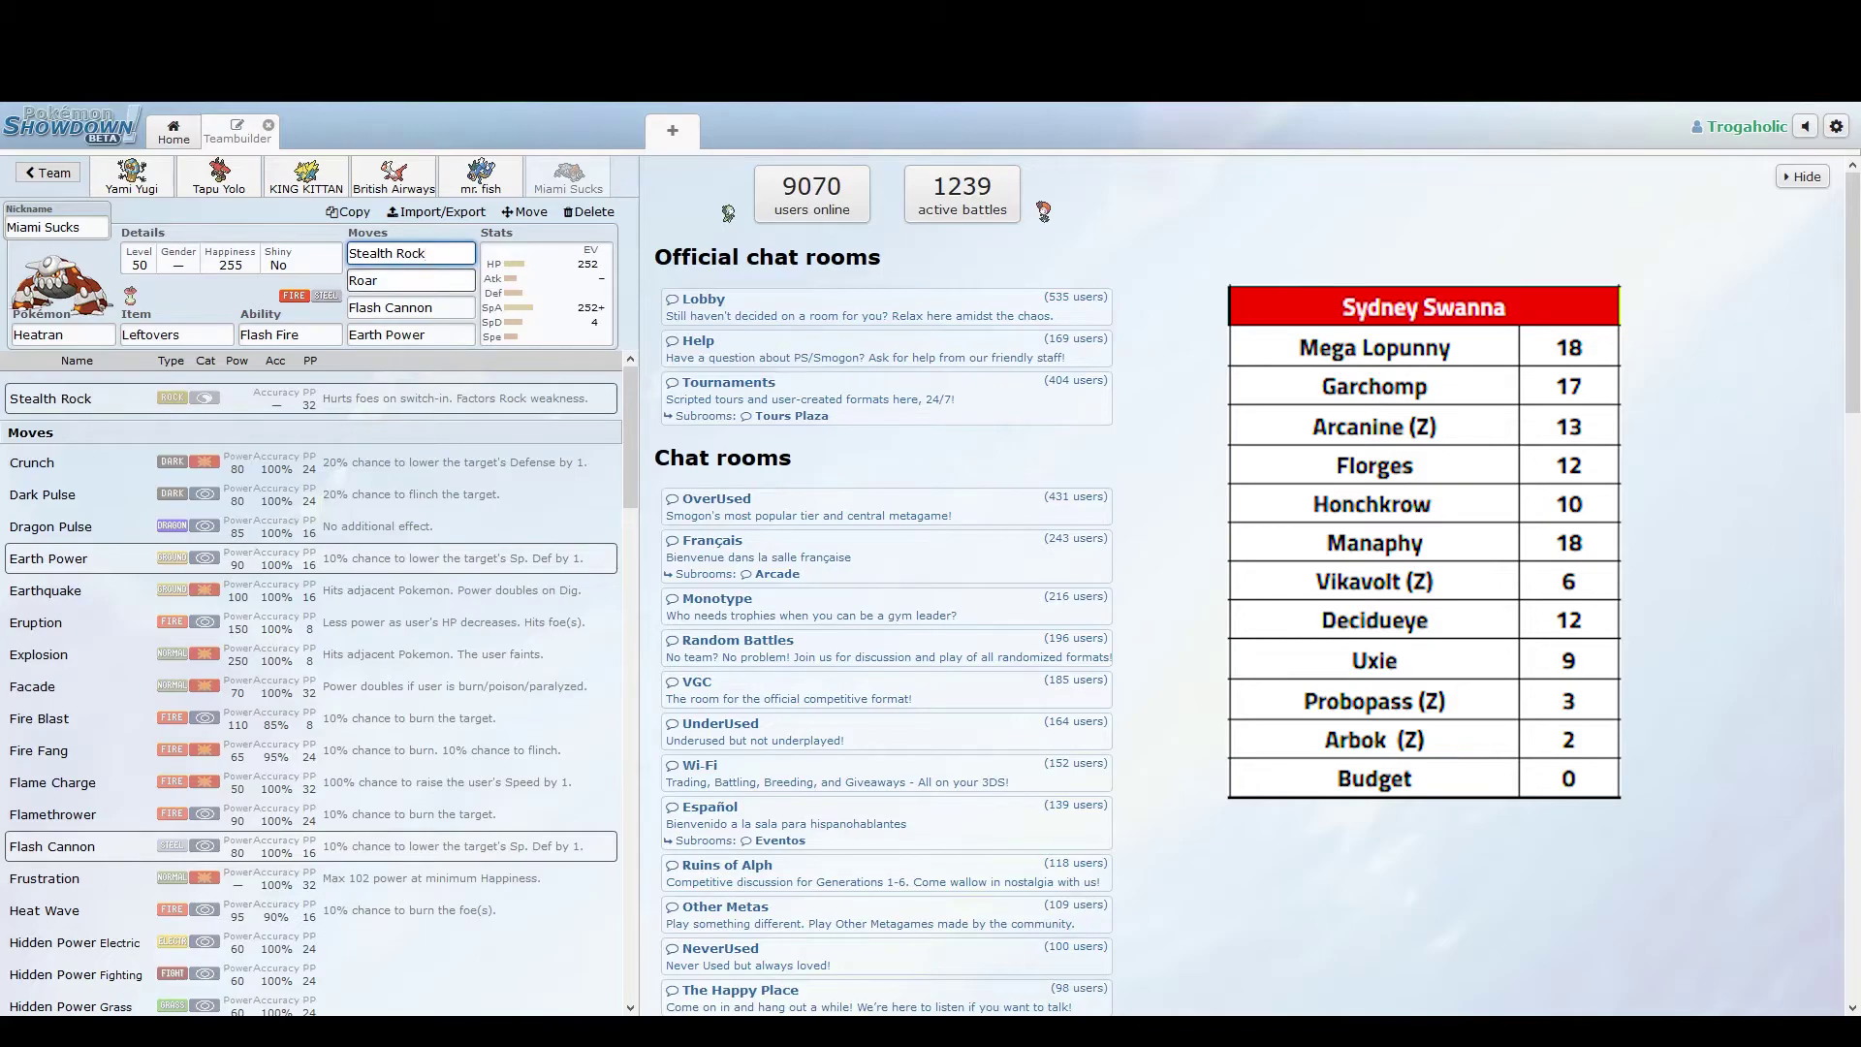
left_click(378, 280)
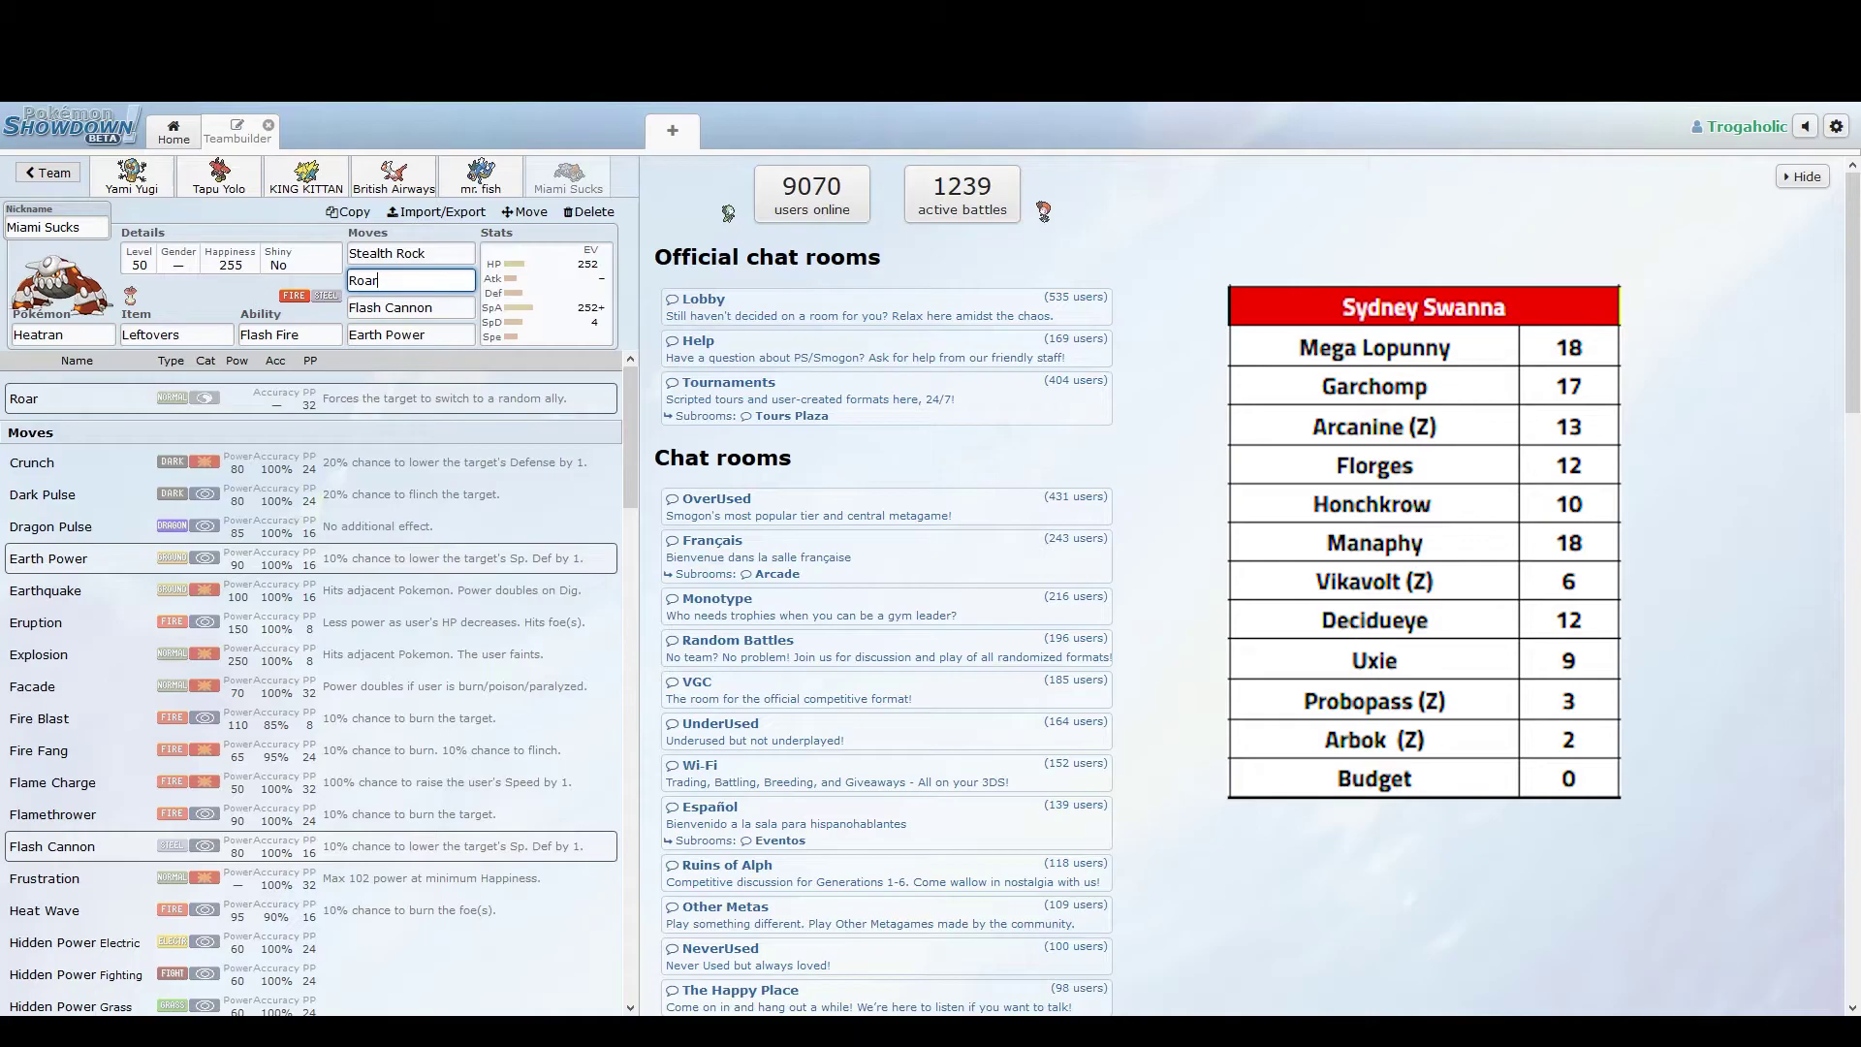
key("Tab")
key("Tab")
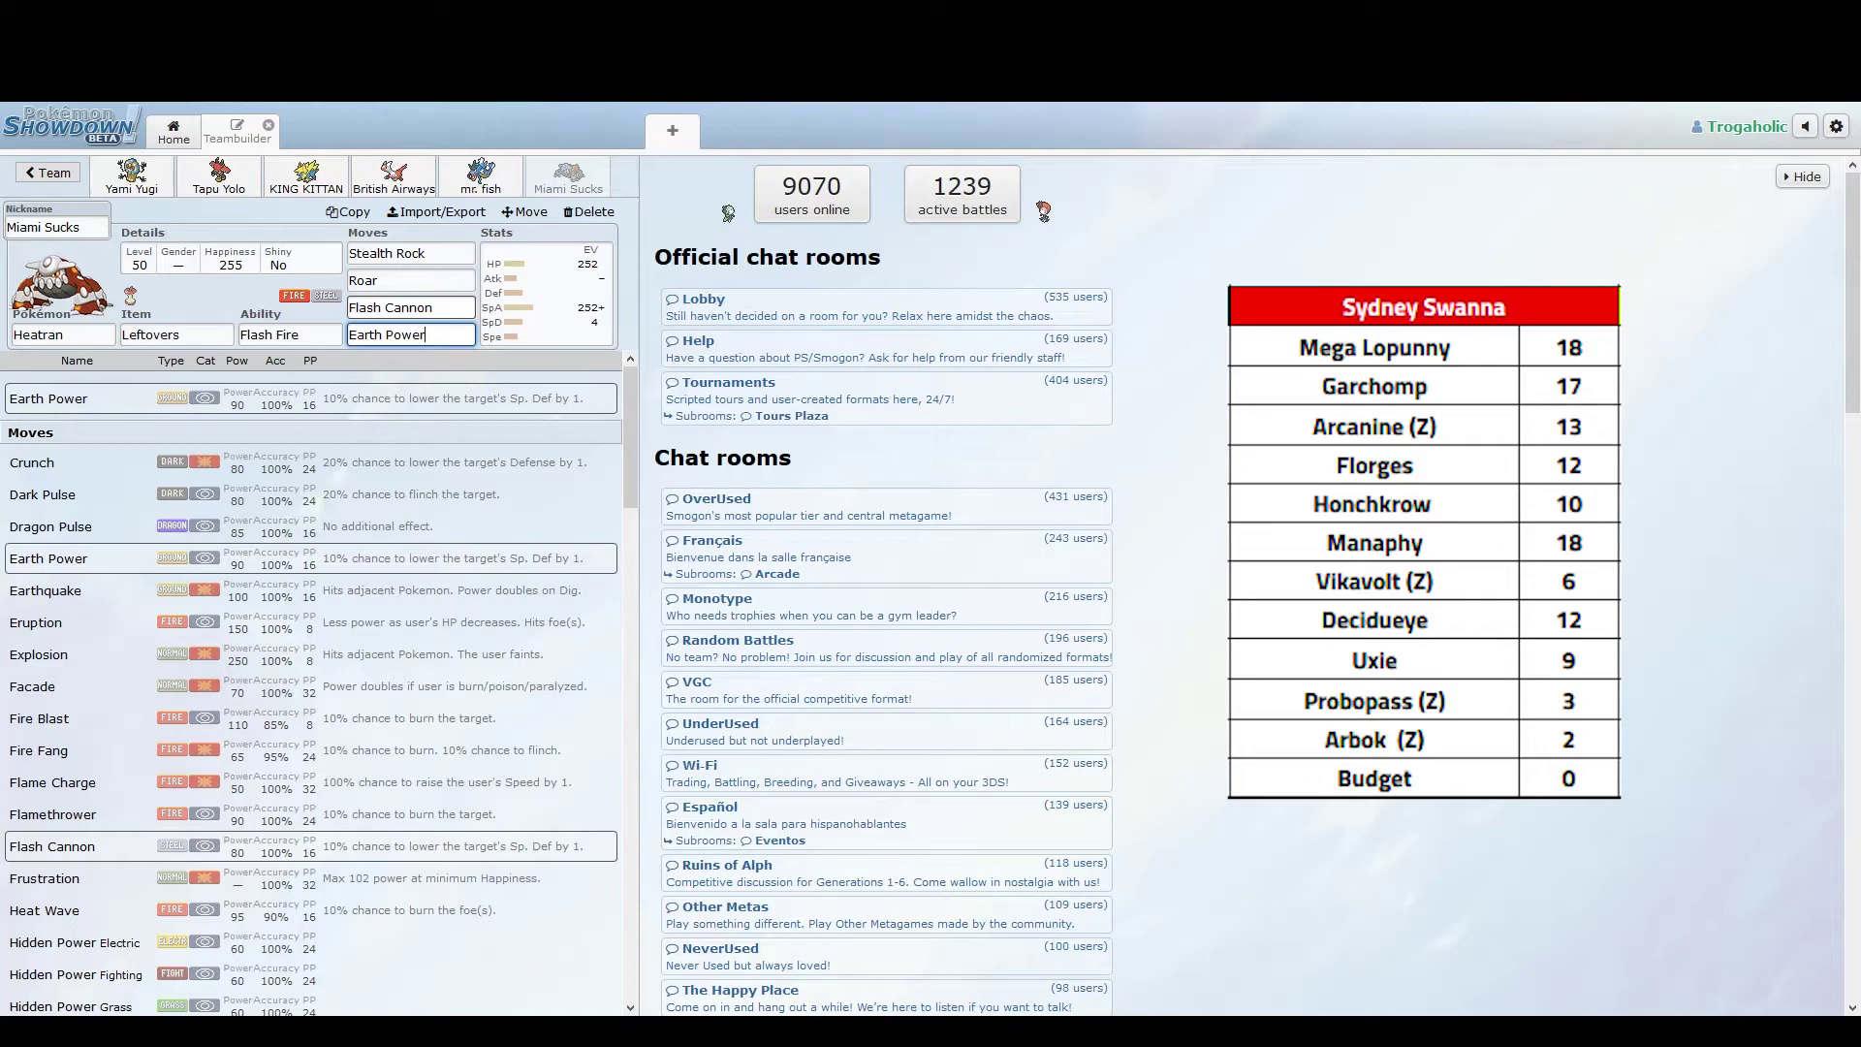
left_click(436, 308)
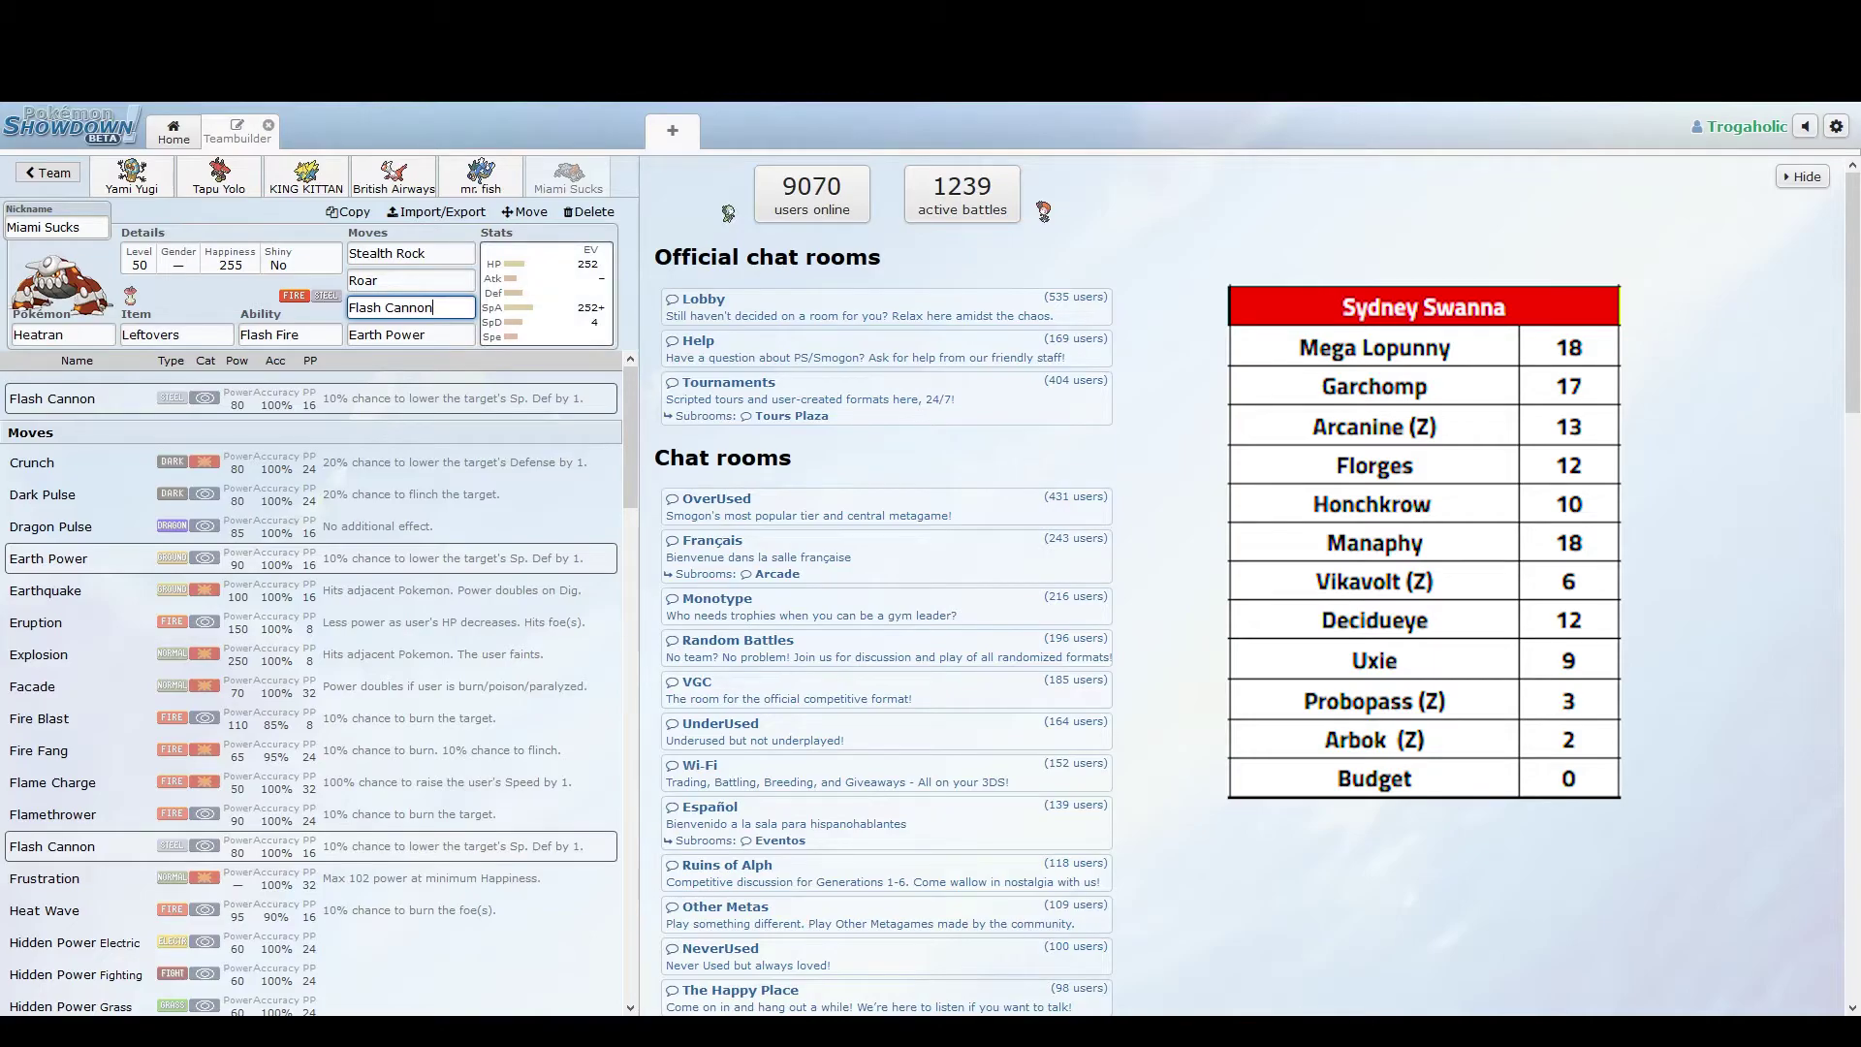
left_click(546, 293)
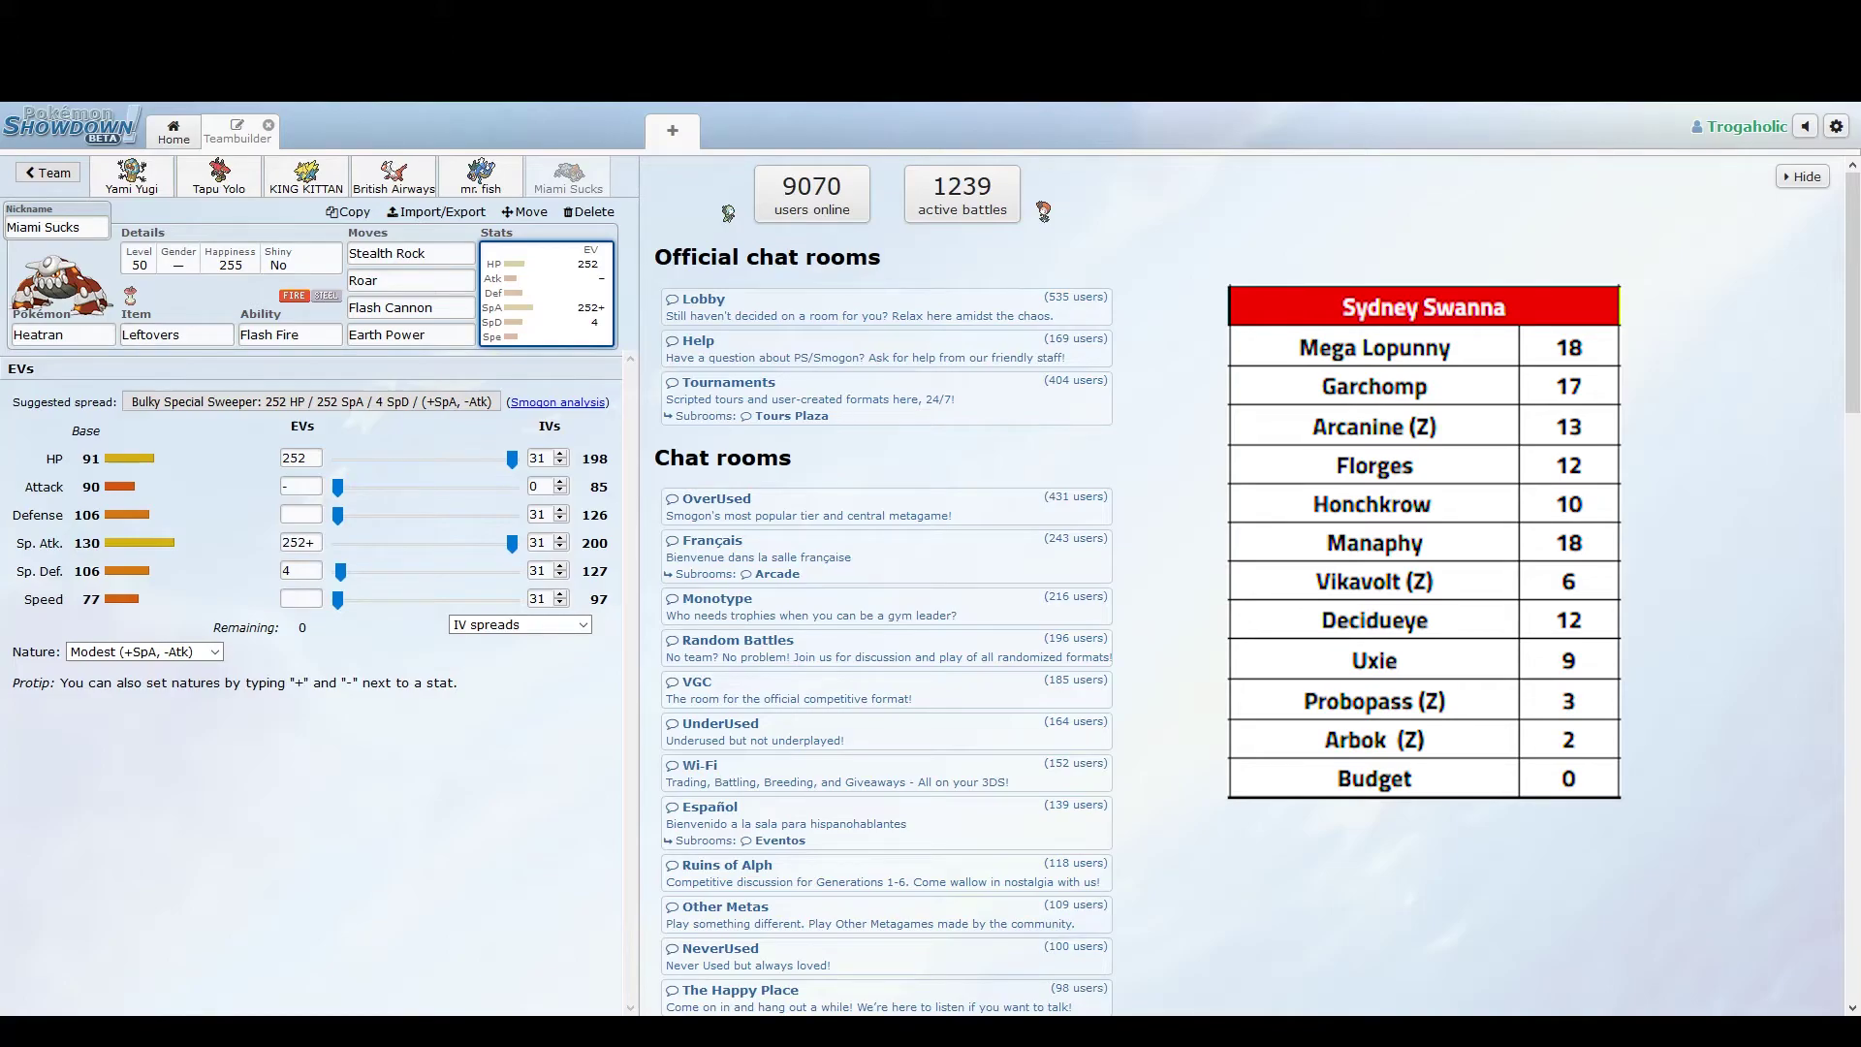
- Re-examine Heatran's Stealth Rock, Flash Cannon and Roar moves
left_click(411, 253)
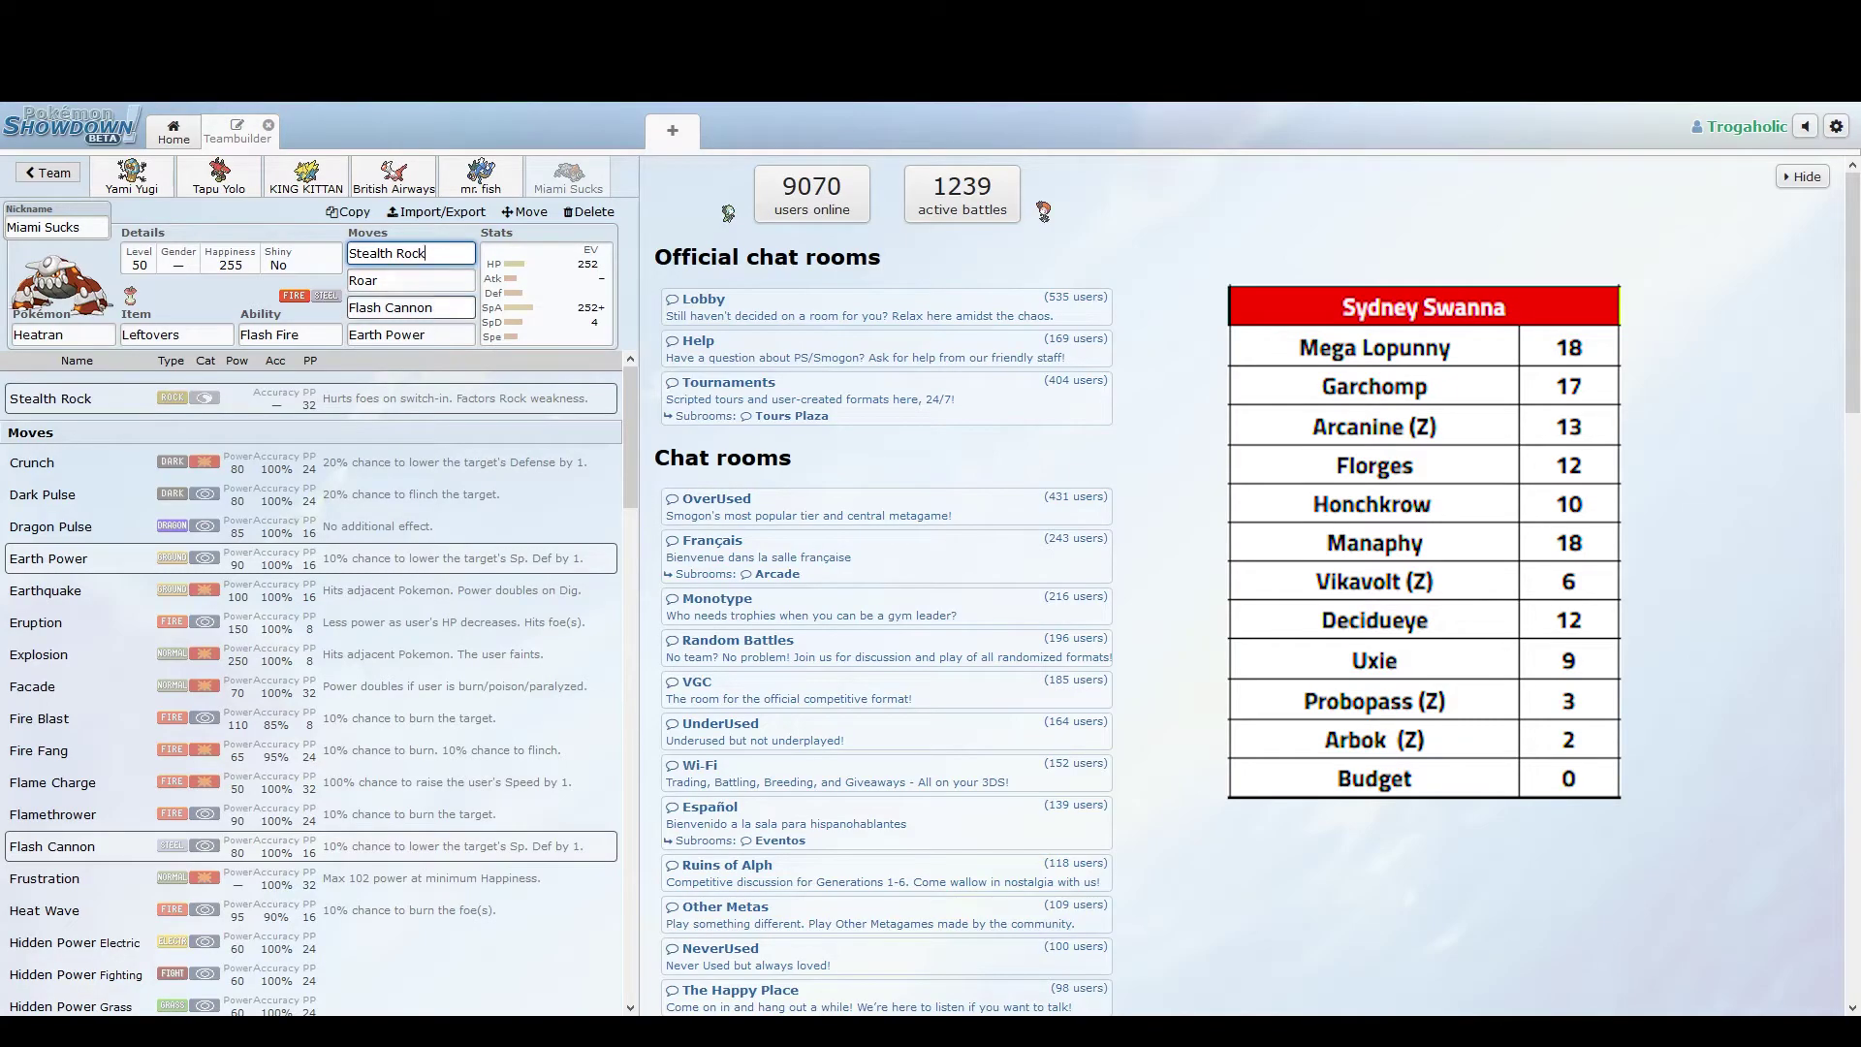
left_click(410, 308)
left_click(410, 280)
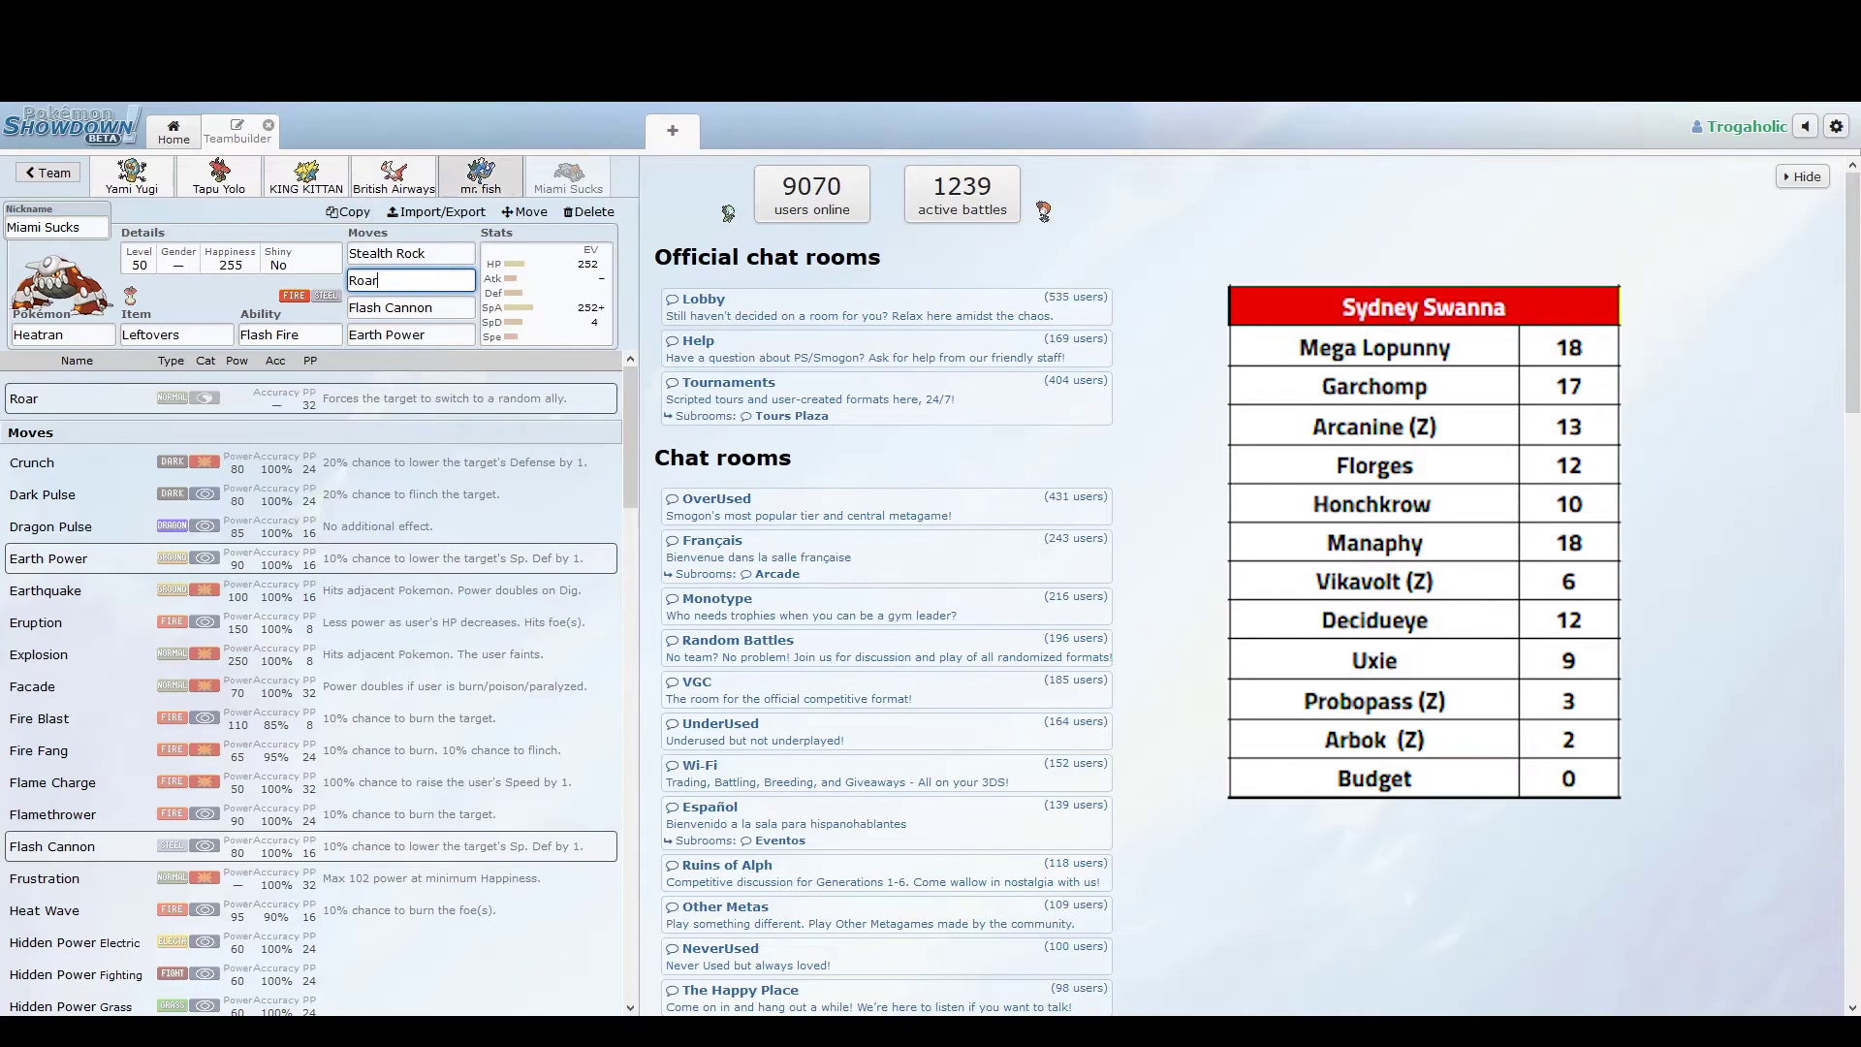
- Look over the Gyarados, Cofagrigus and Manectric-Mega sets again, and check the Trick move on Latias
left_click(480, 176)
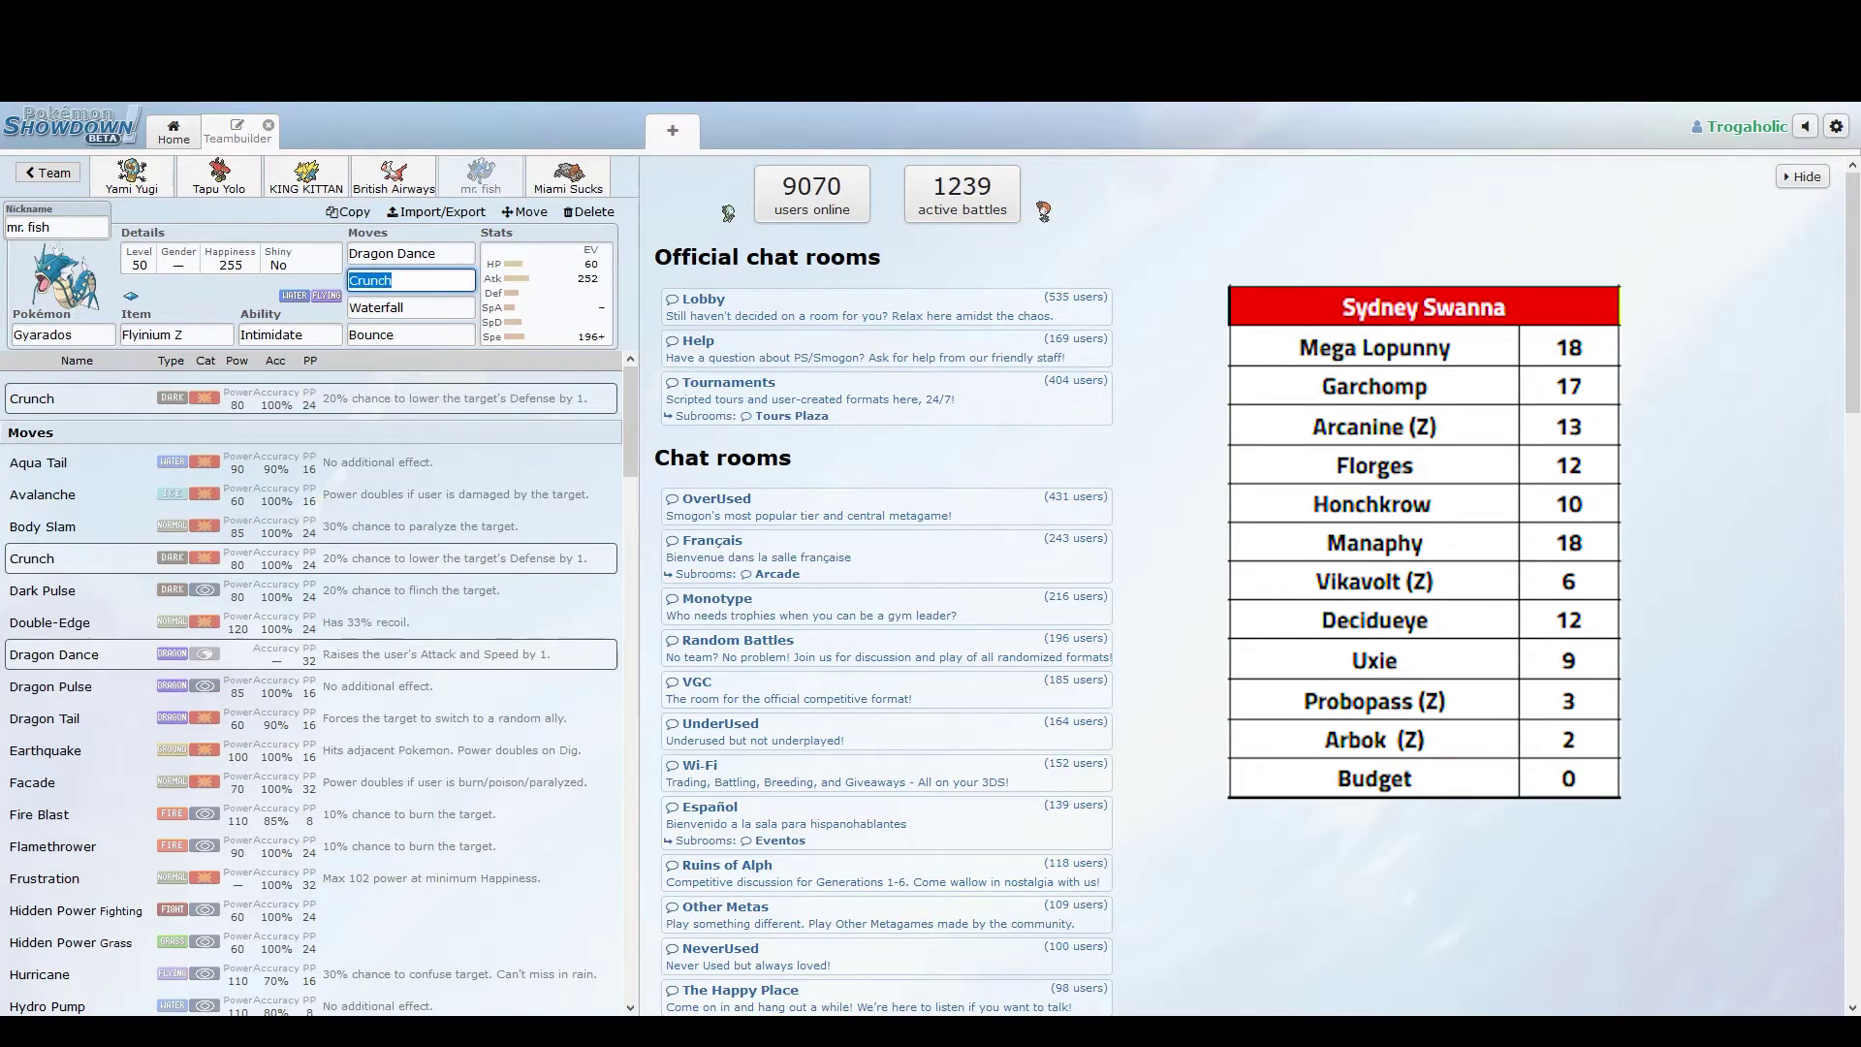
left_click(132, 176)
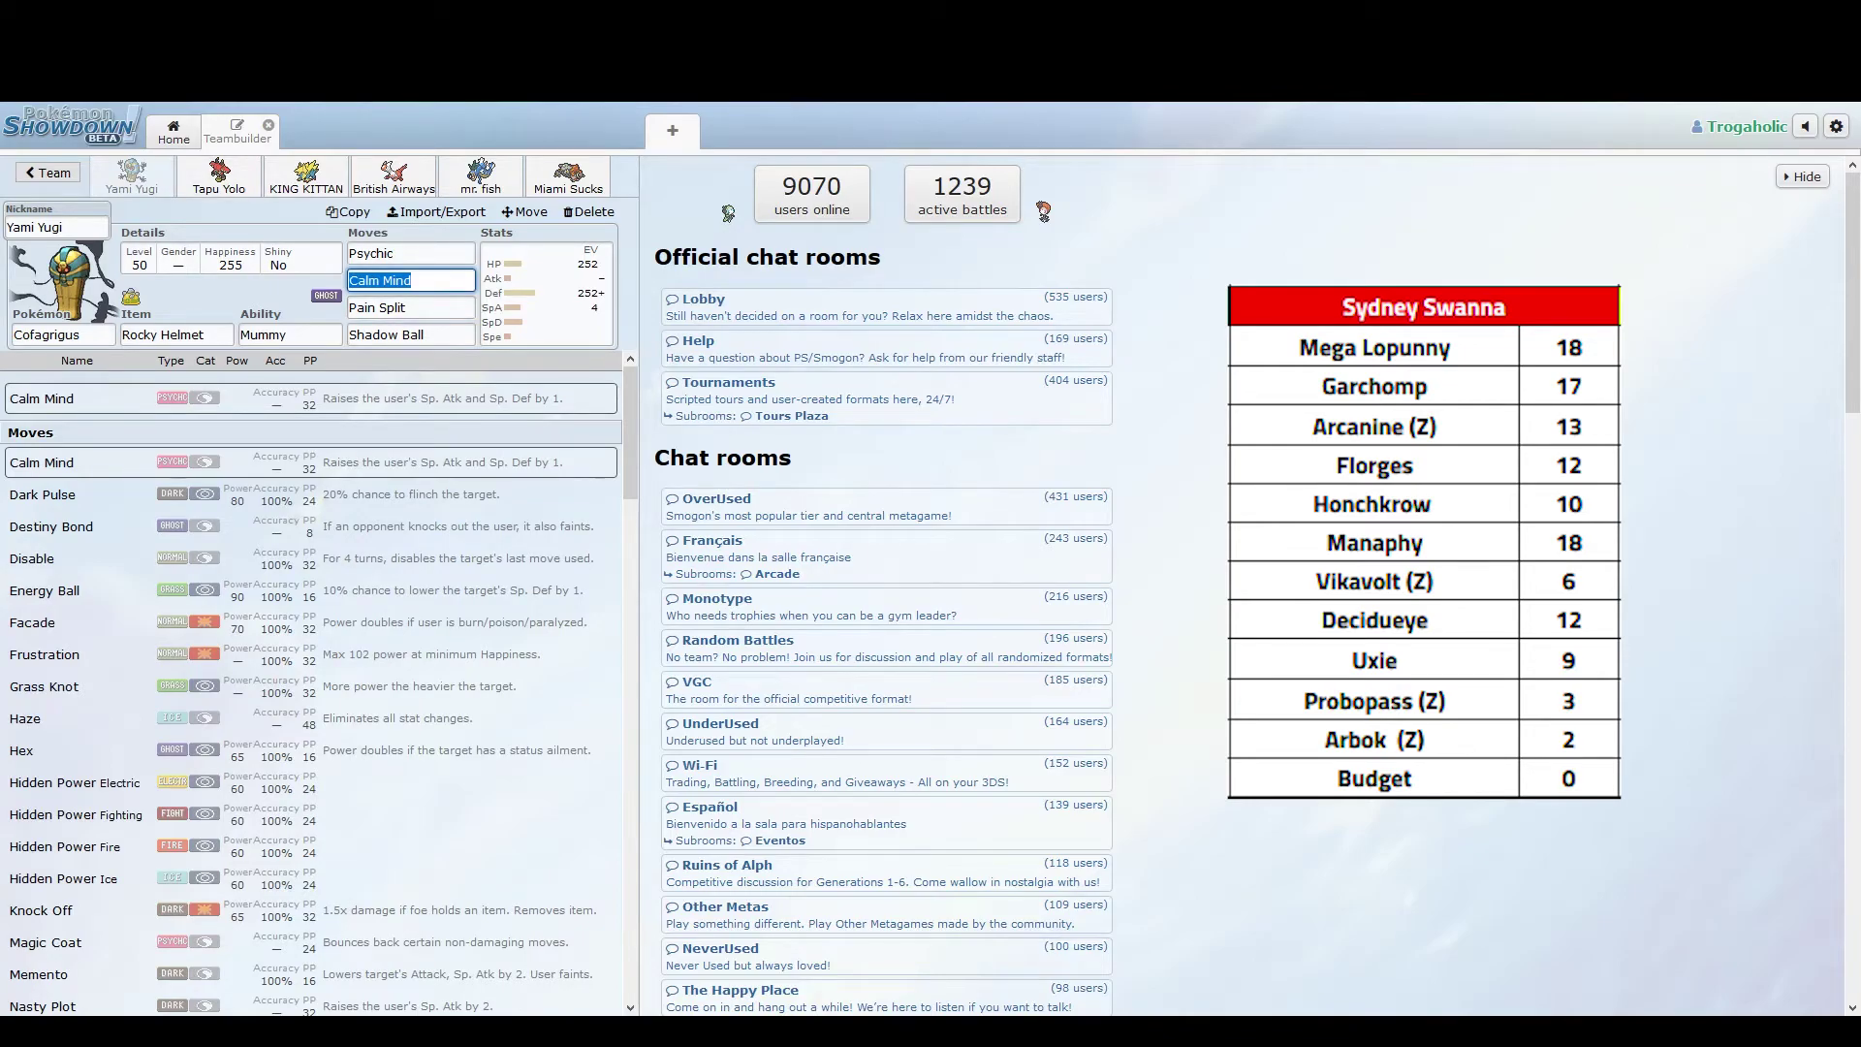
left_click(306, 177)
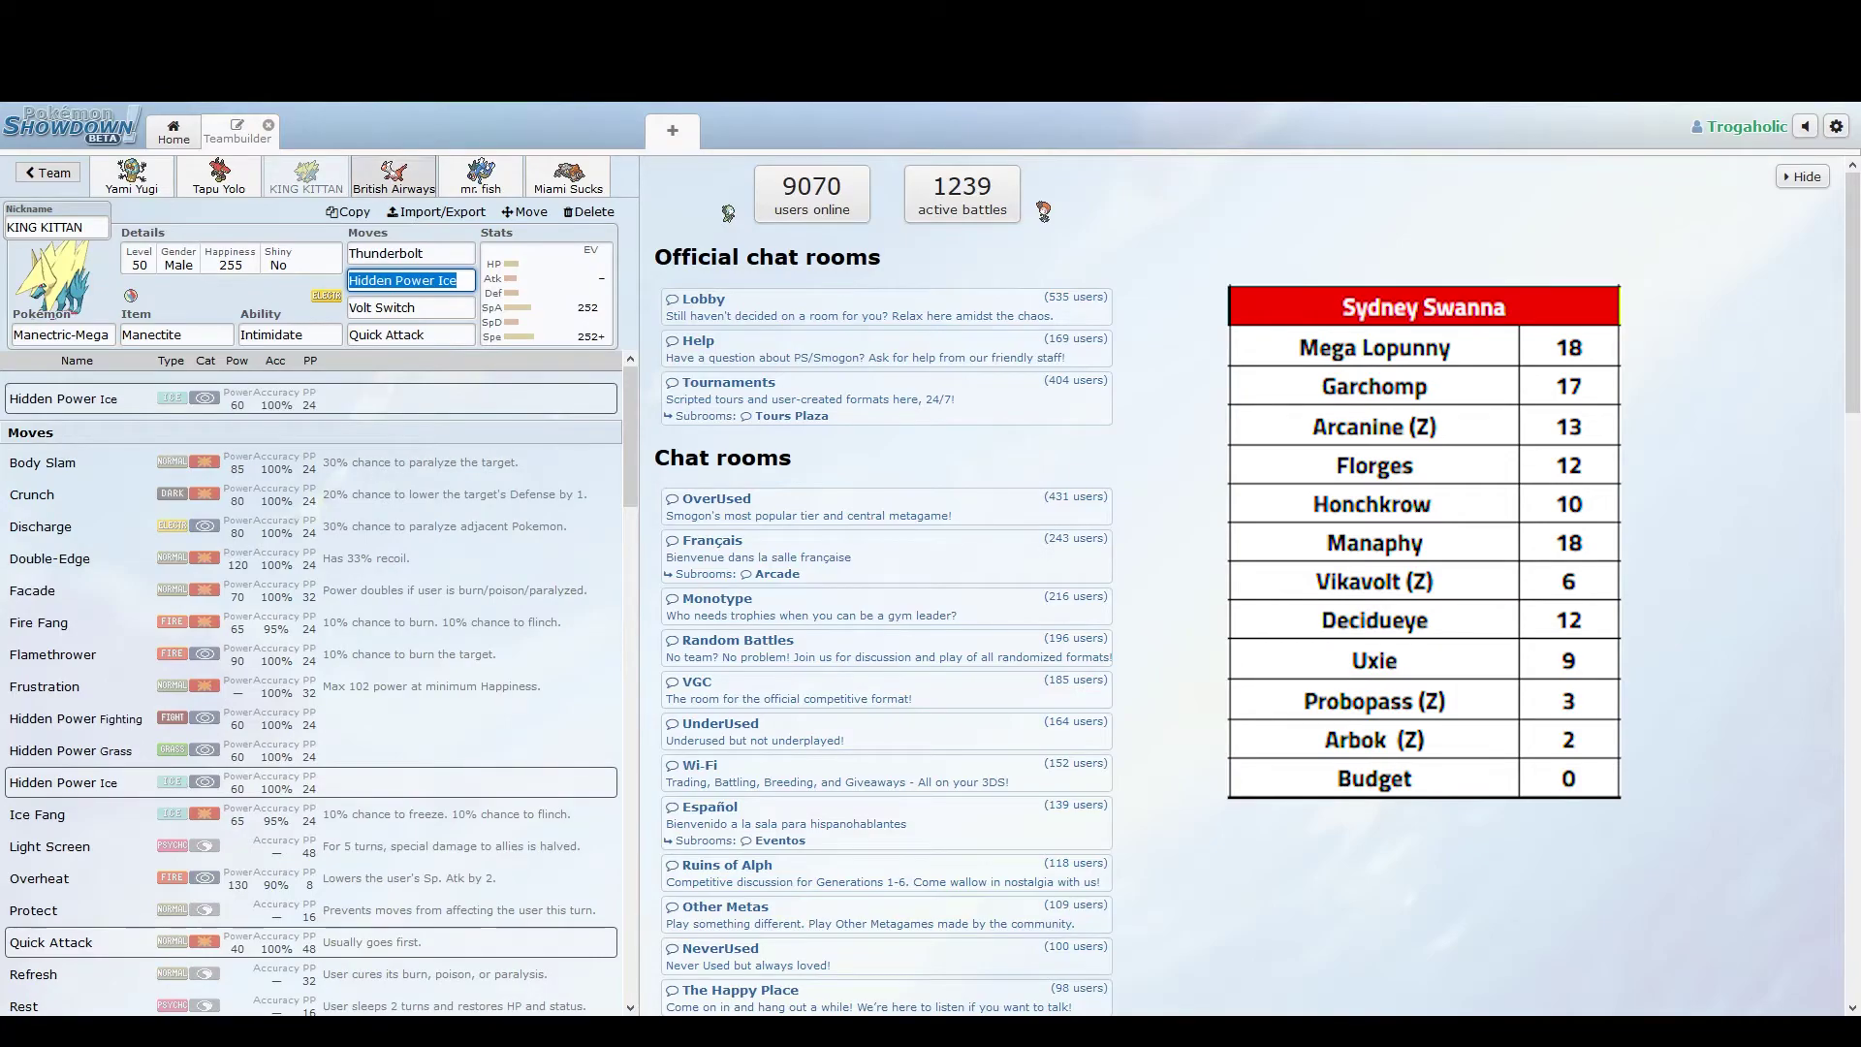
left_click(392, 176)
left_click(410, 334)
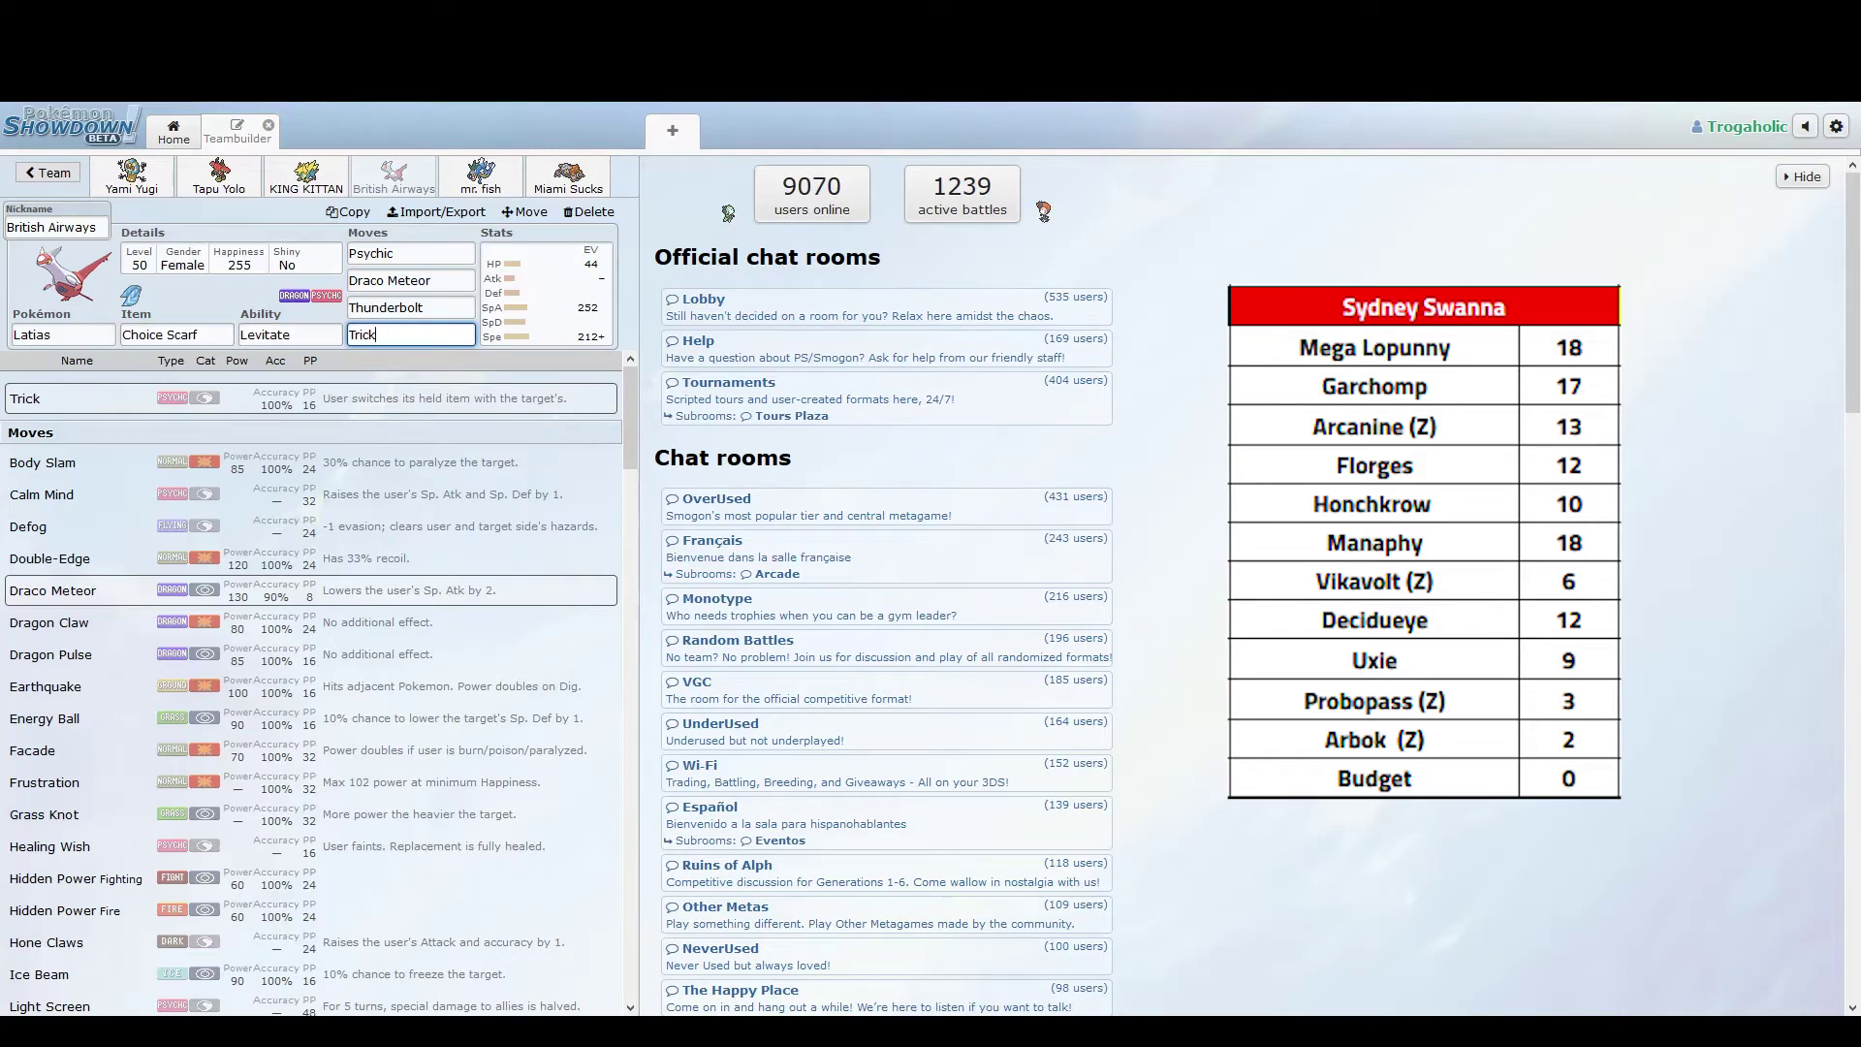
- Look over the Tapu Bulu, Cofagrigus and Heatran sets once more
left_click(219, 176)
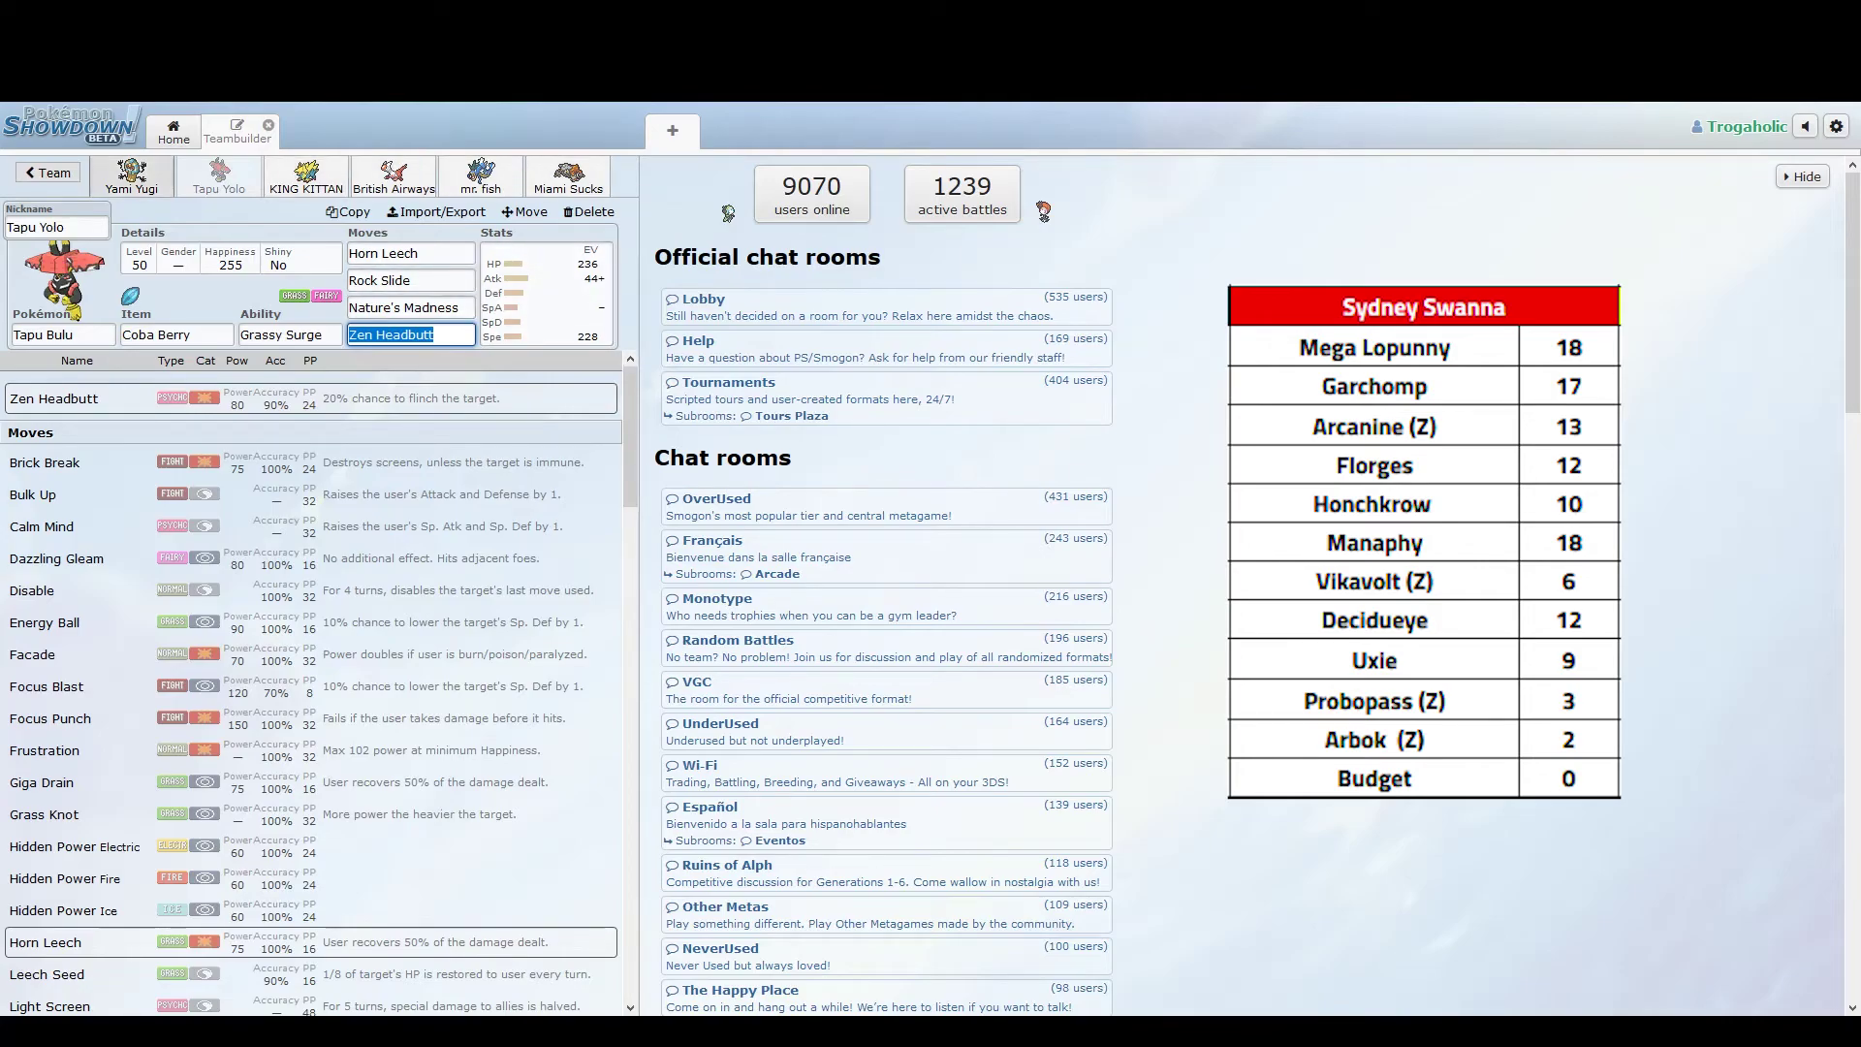
left_click(131, 177)
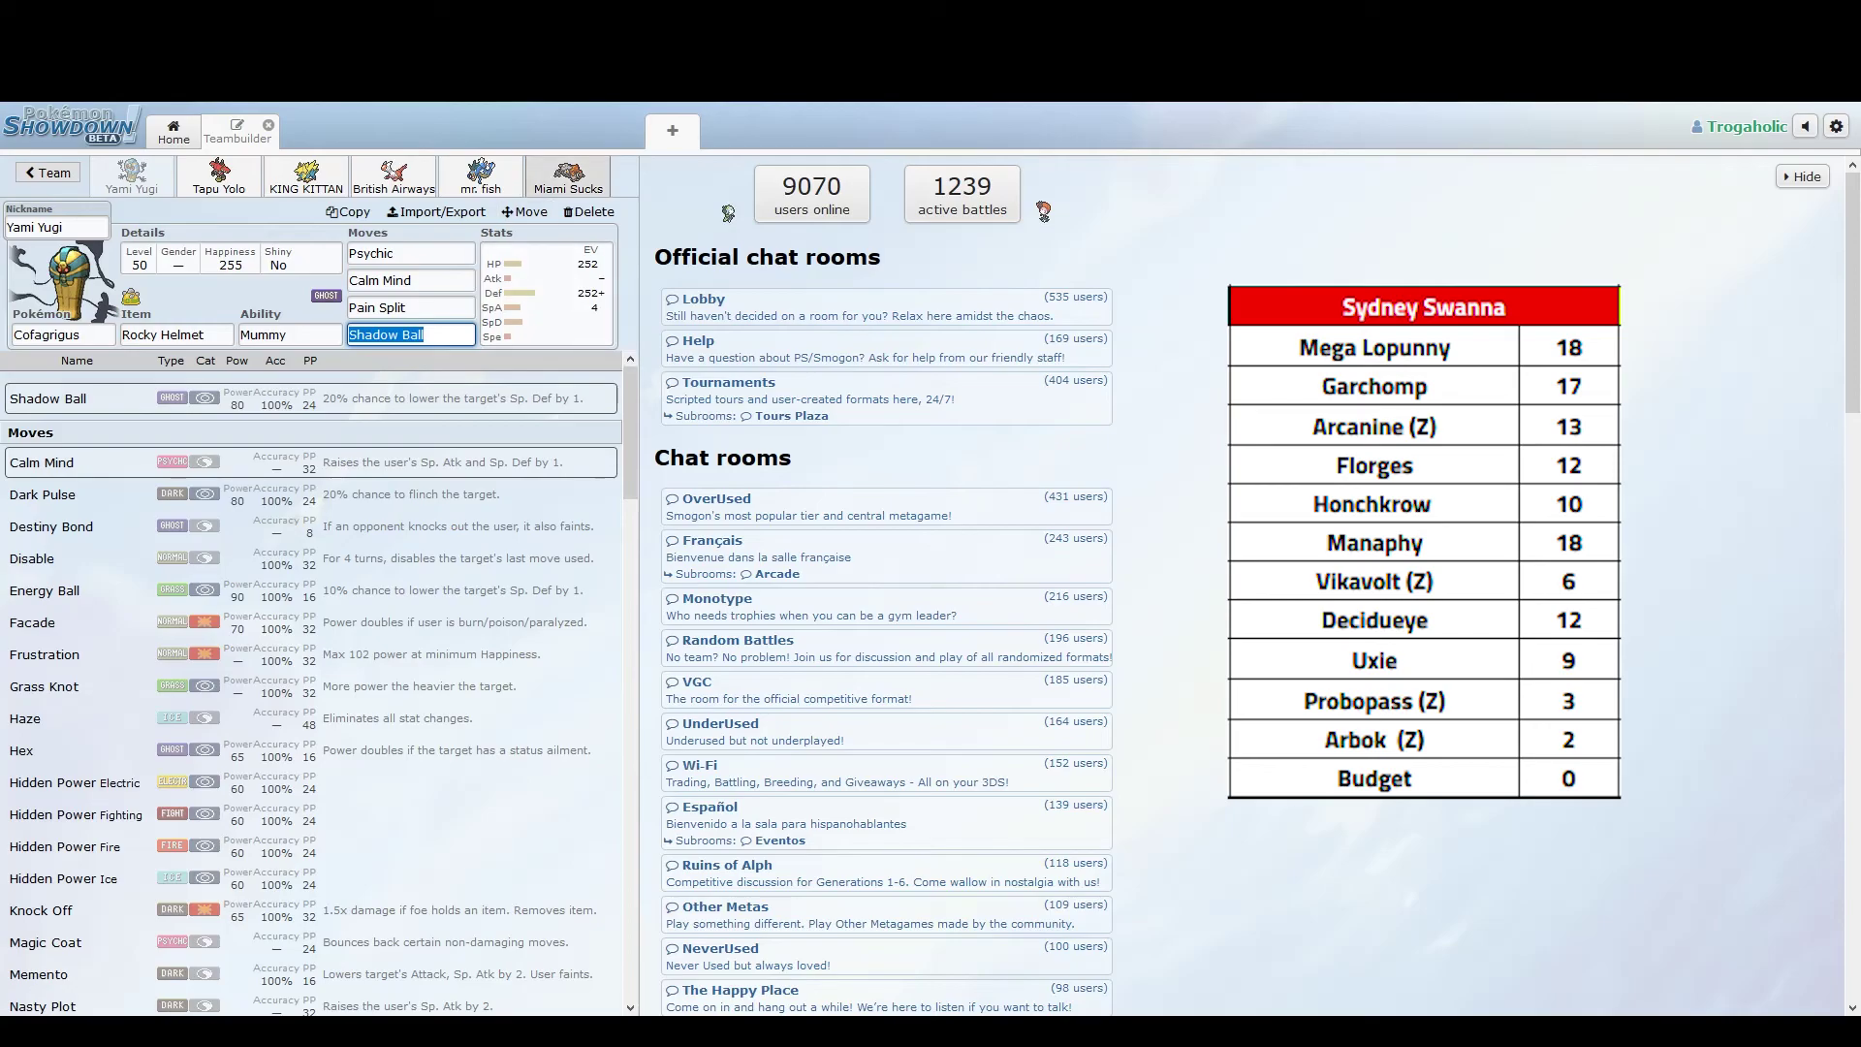
left_click(568, 175)
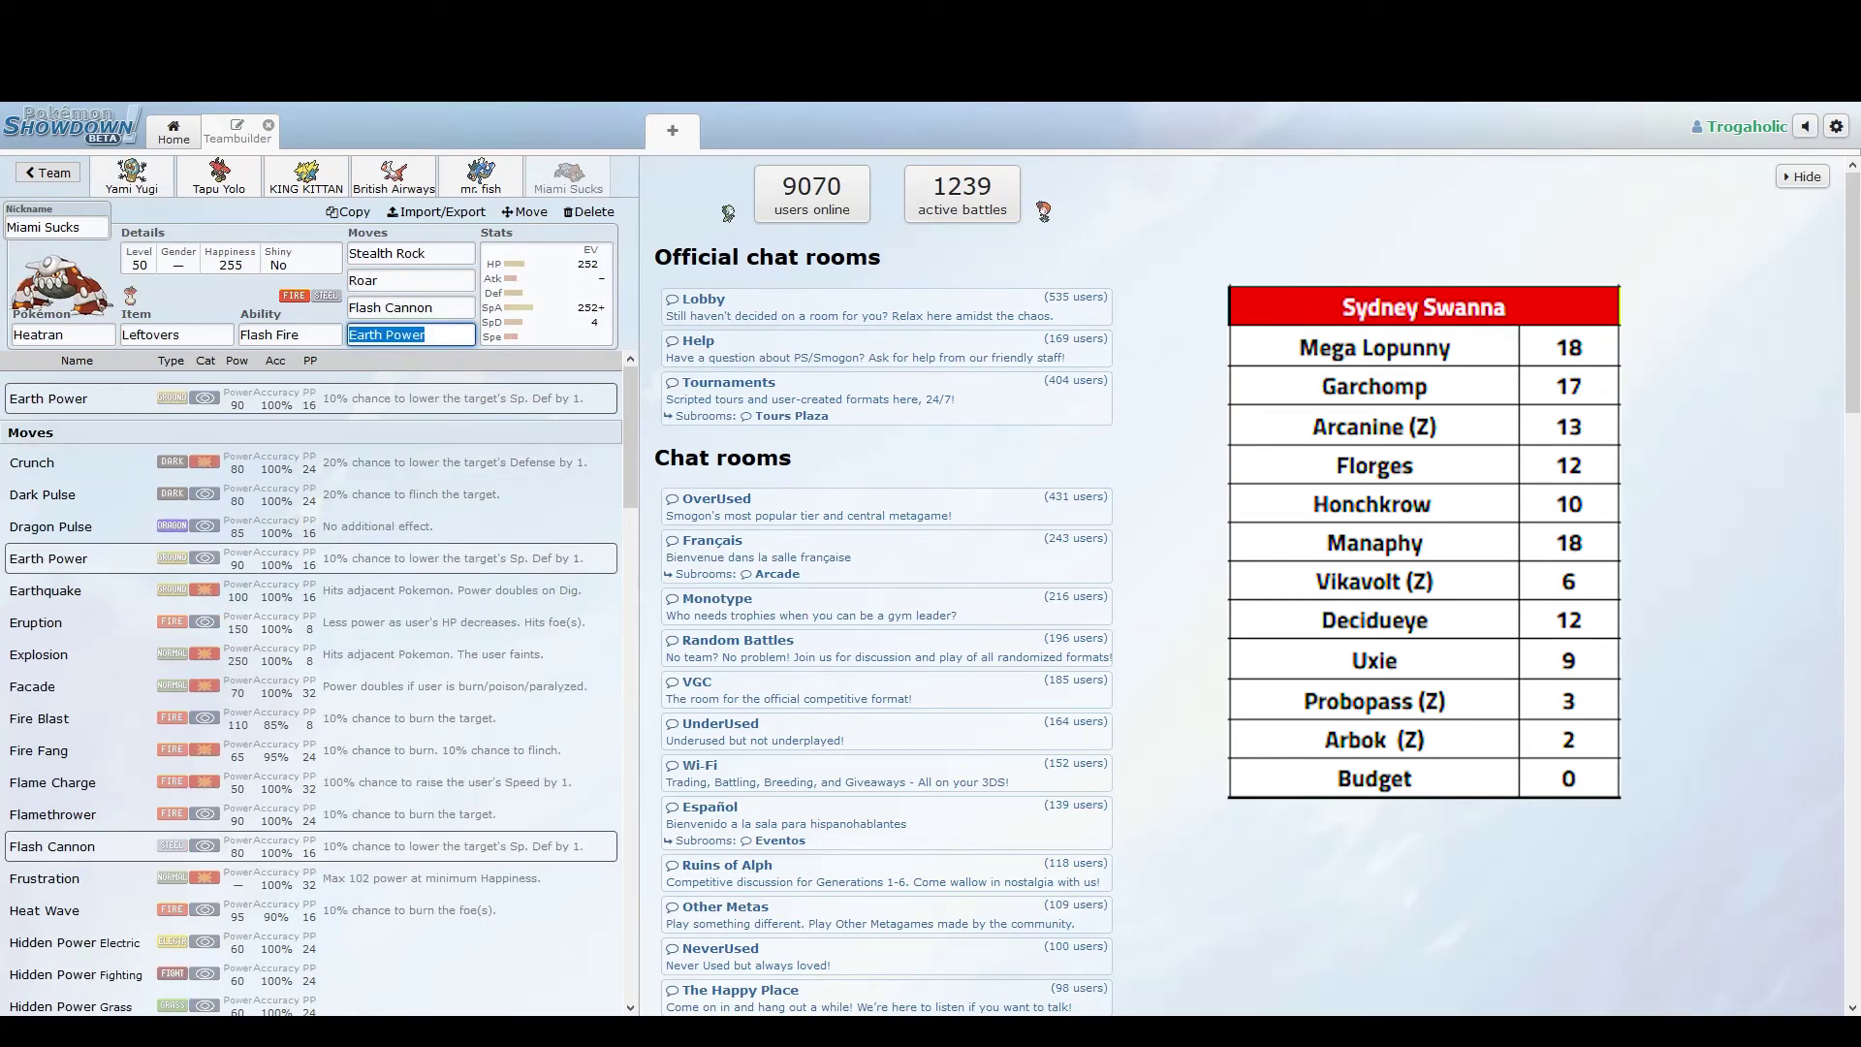